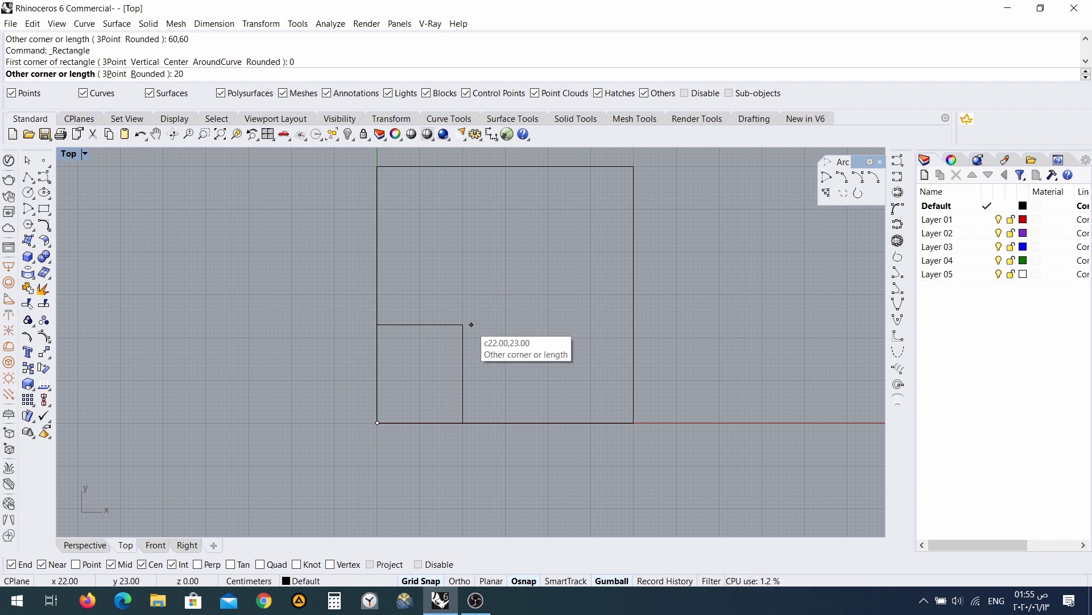
- Finish the 20 × 20 square at the big square's lower-left corner with length 20 and width 20
key("Return")
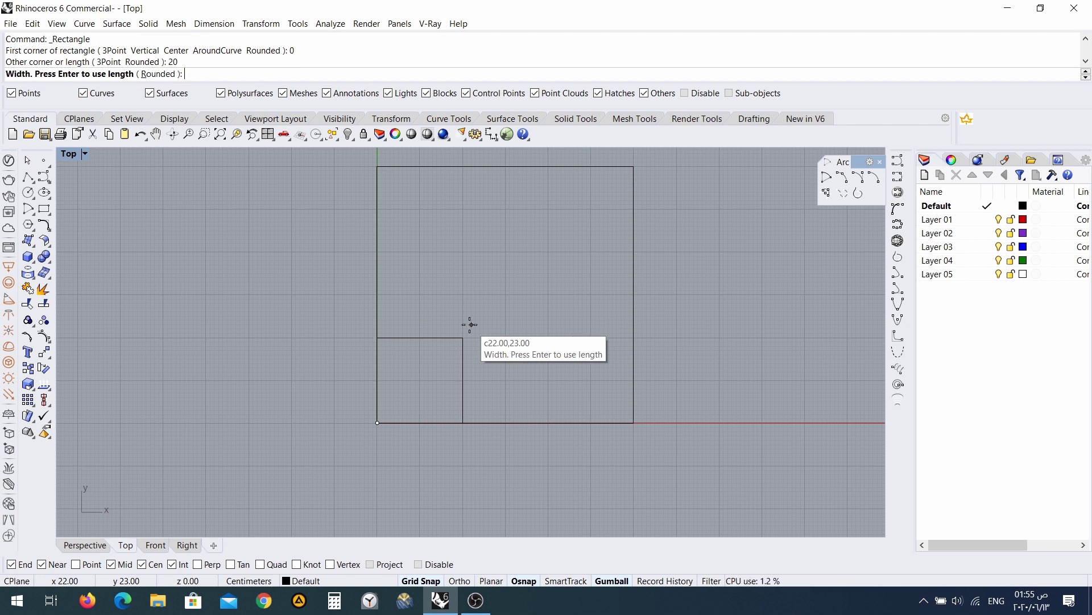
type("20")
key("Return")
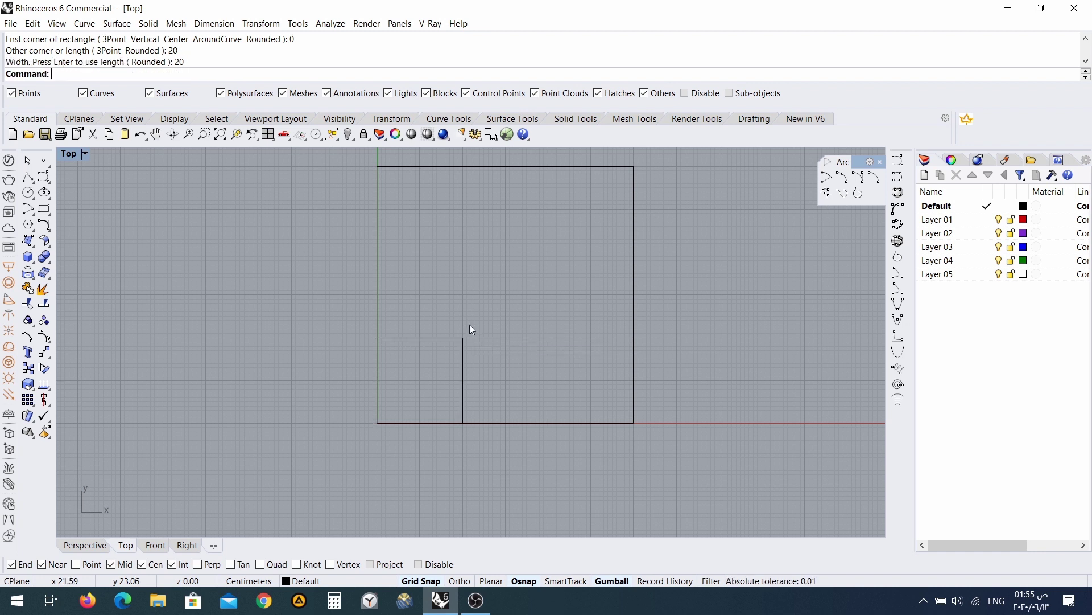
- Copy the small square 40 up, 40 right, then 40 down into the remaining corners
left_click(436, 338)
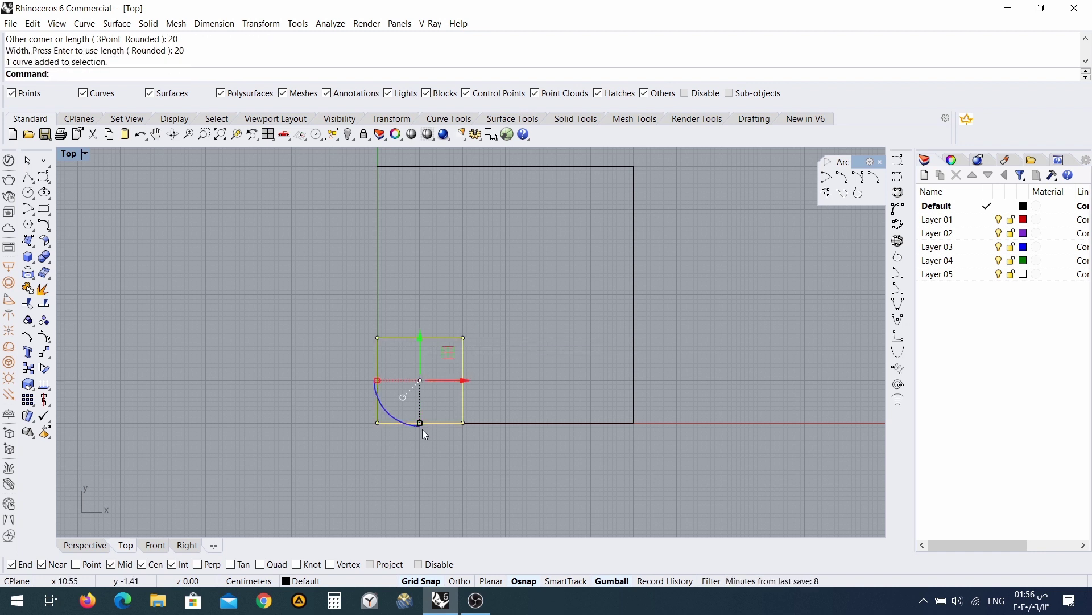
left_click(420, 347)
type("4")
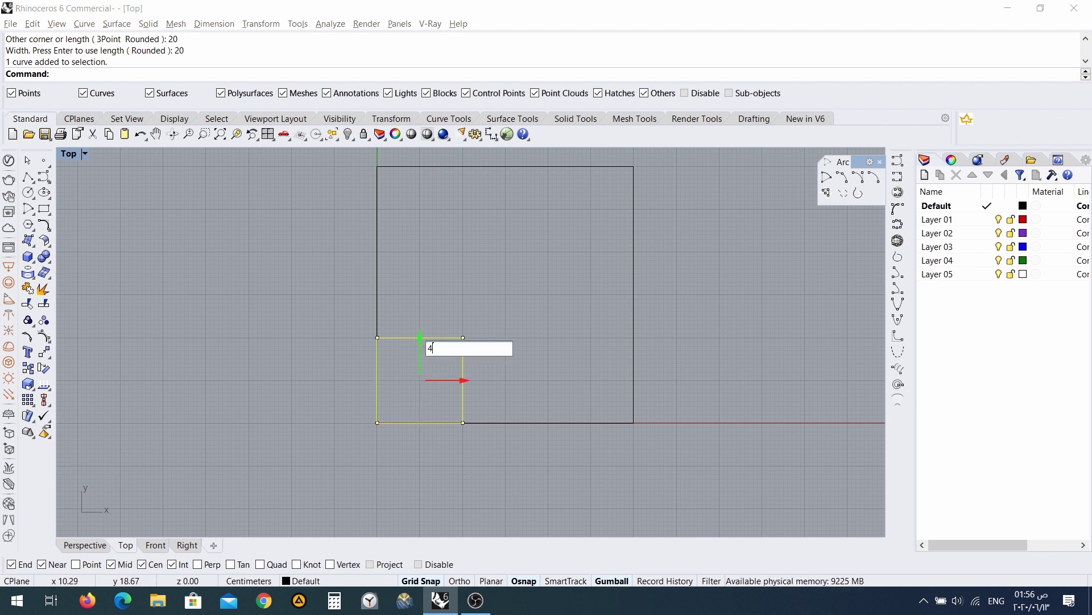
type("0")
key("Return")
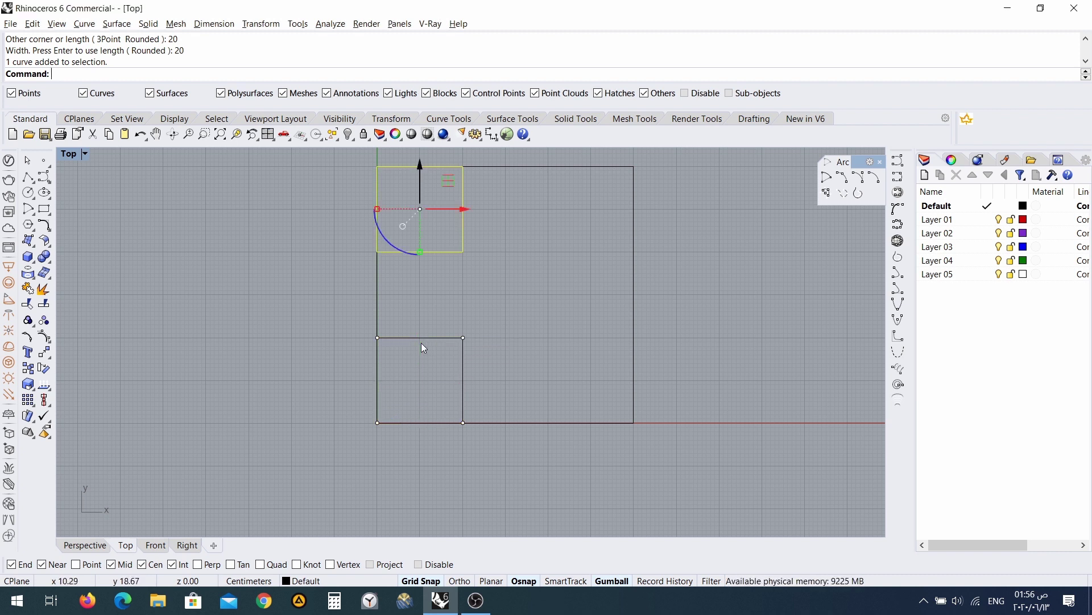
left_click(463, 209)
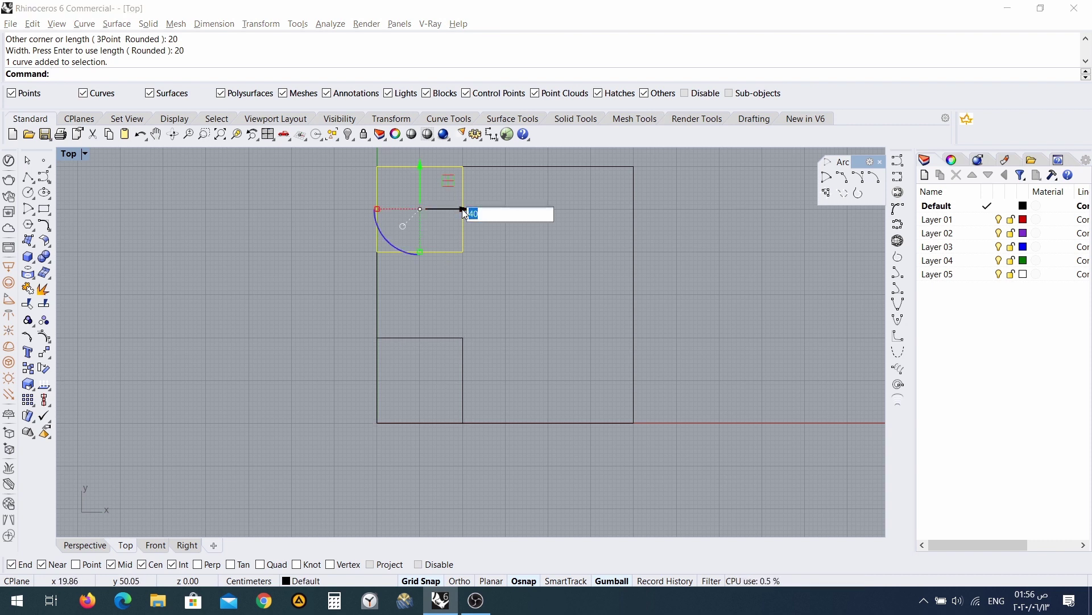
key("Return")
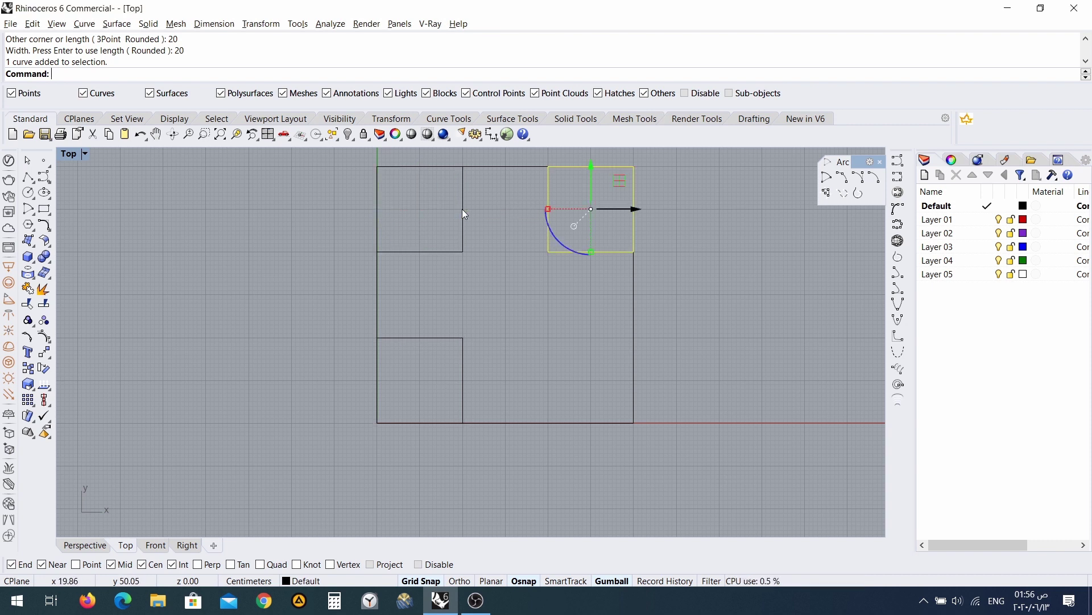
left_click(591, 166)
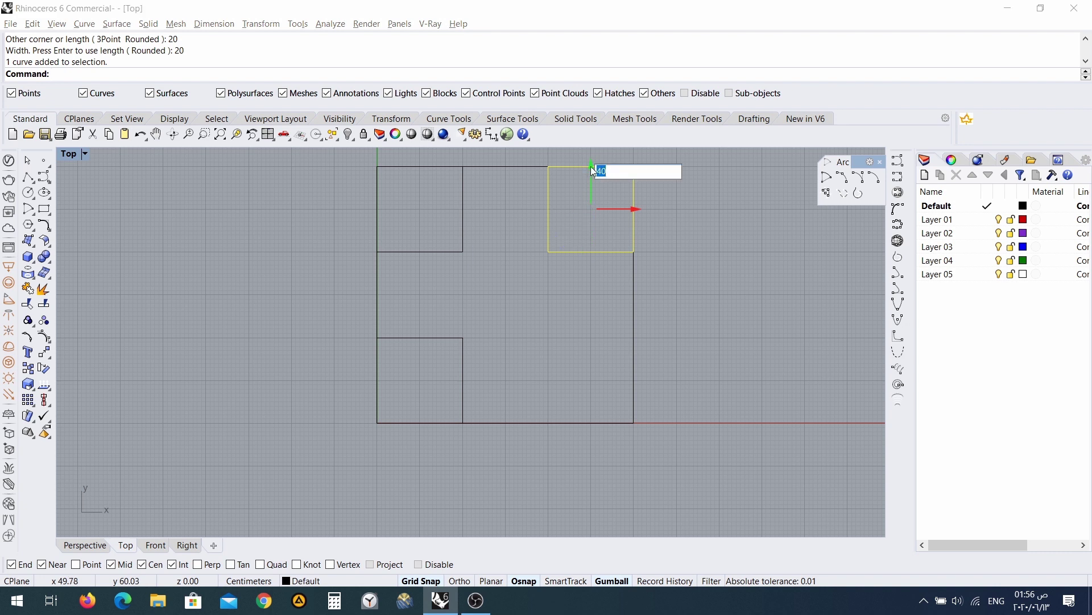
type("-4")
key("Return")
left_click(683, 306)
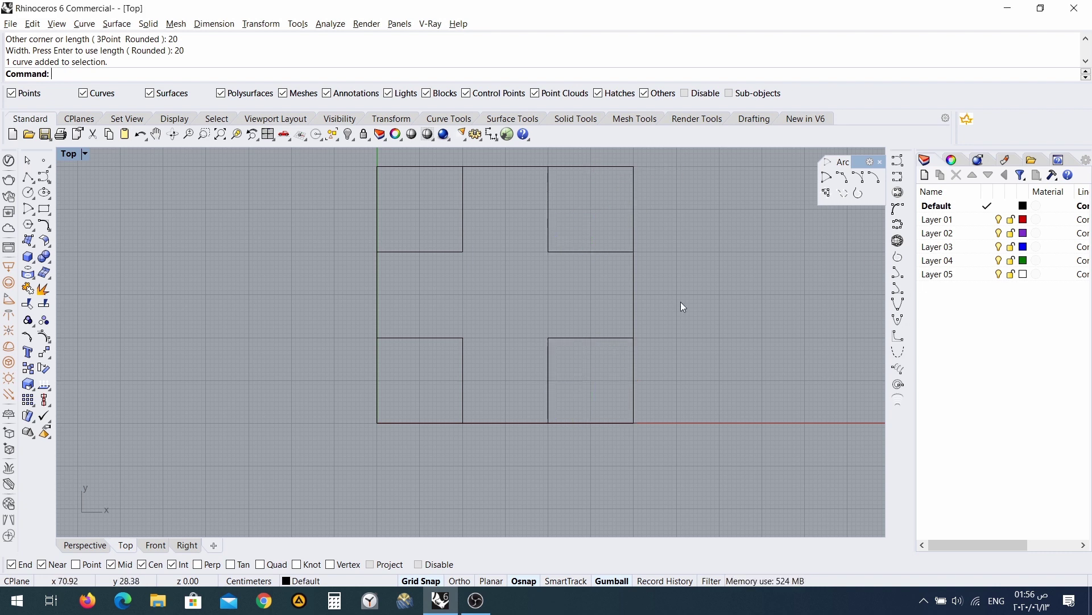
scroll(682, 308, "down", 1)
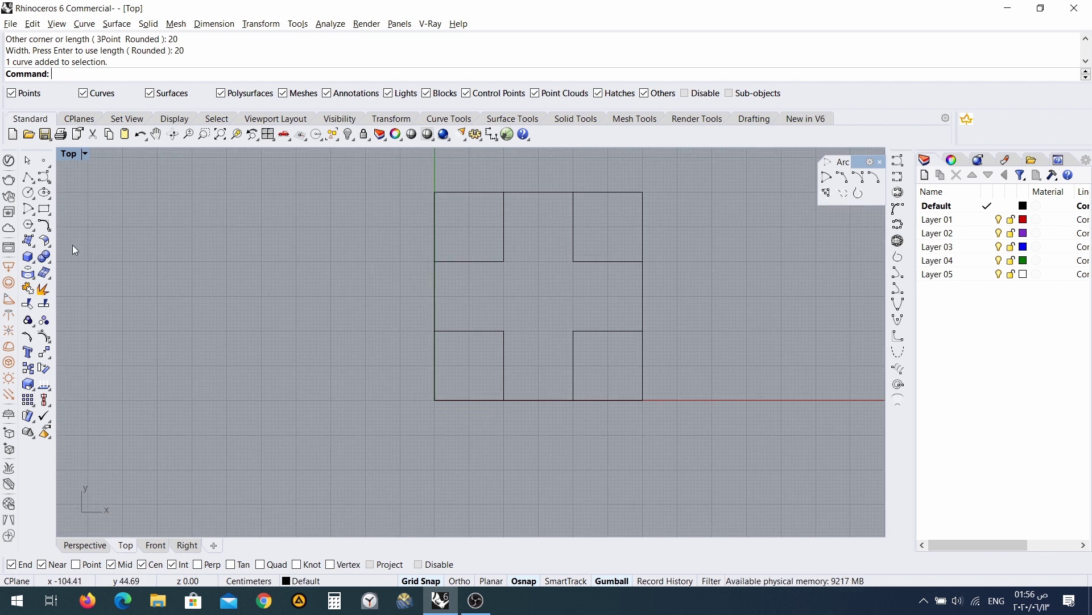
- Draw a radius-40 start-end arc from (0,20) to (40,60), bowing toward the top-left corner
left_click(36, 216)
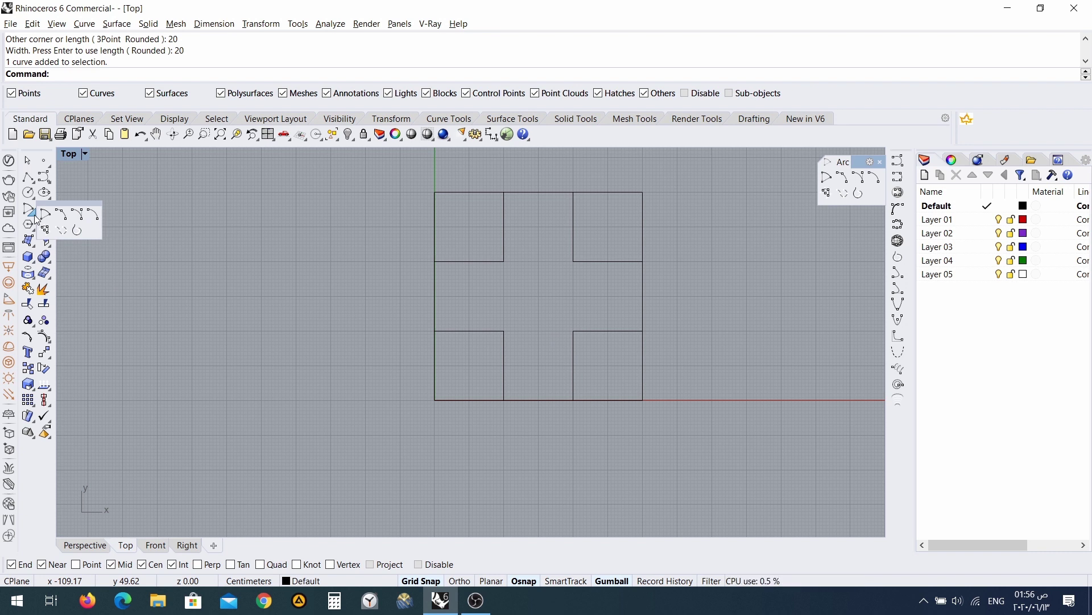
left_click(60, 215)
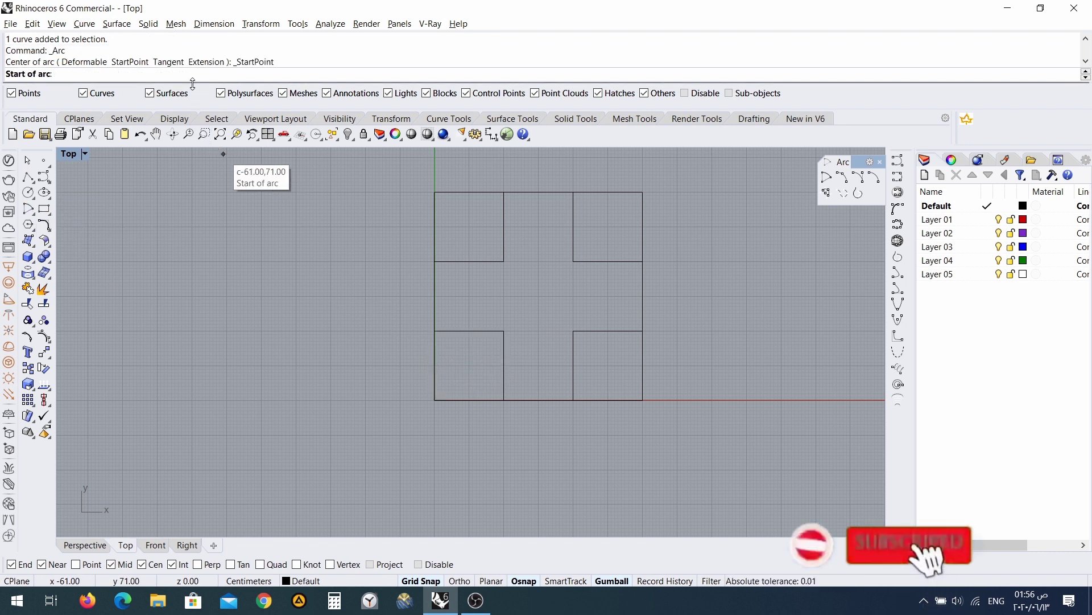
right_click(103, 80)
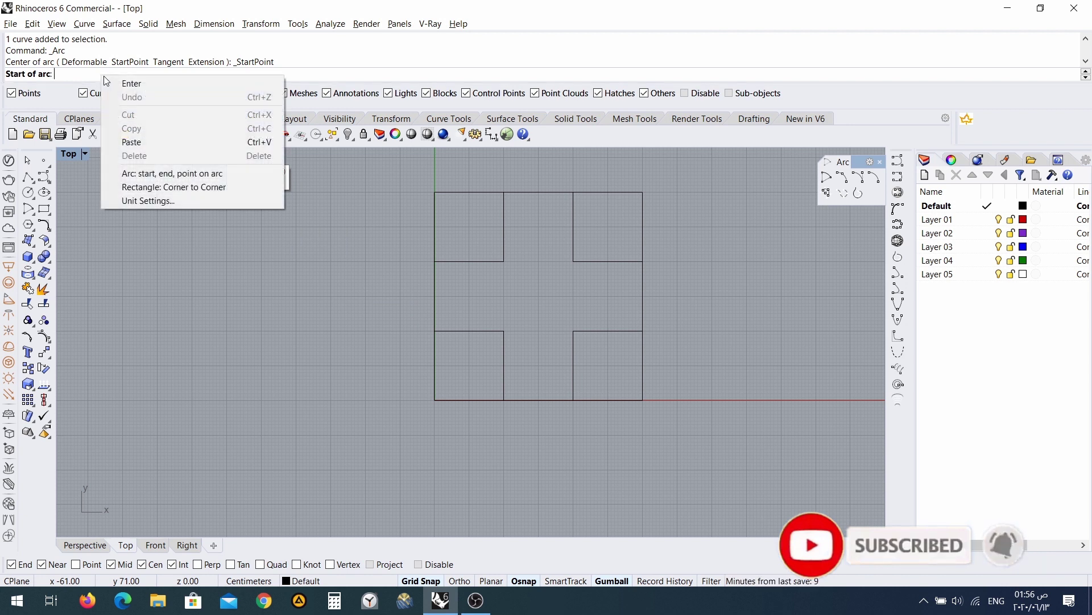
left_click(101, 212)
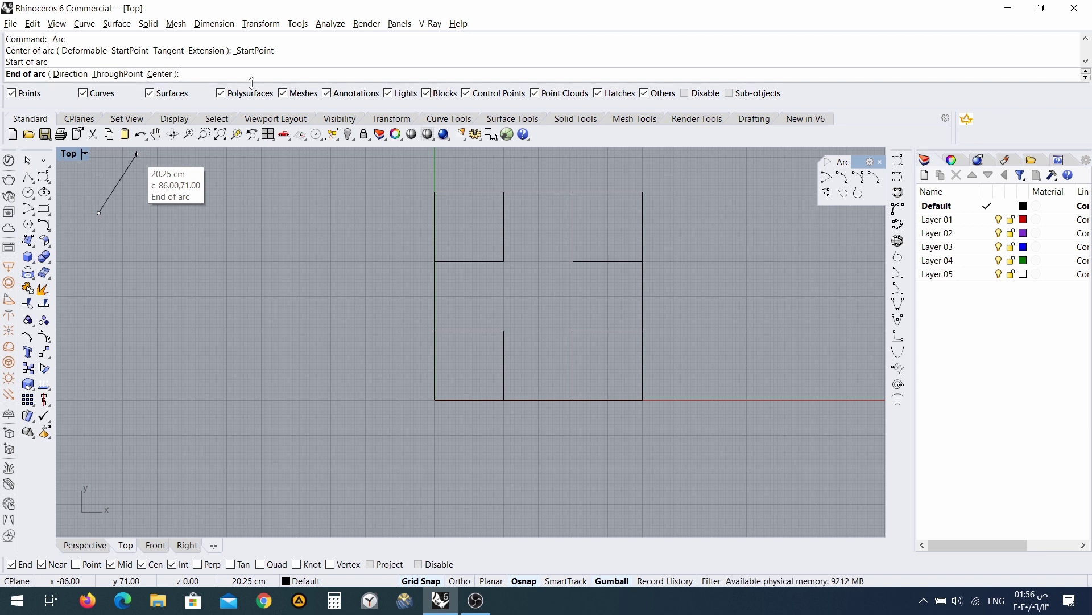
left_click(32, 211)
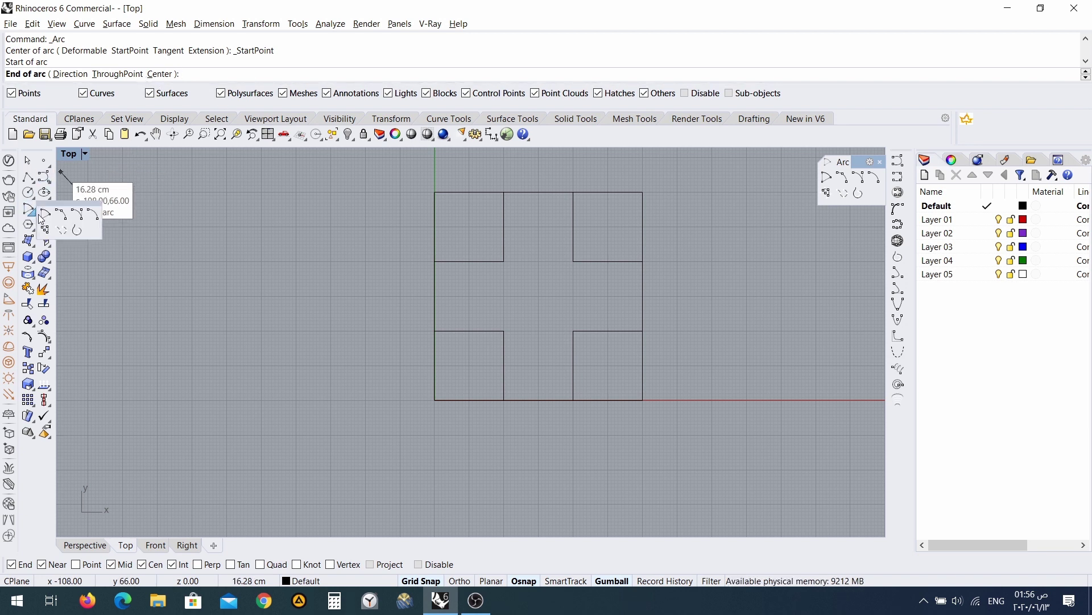
left_click(76, 216)
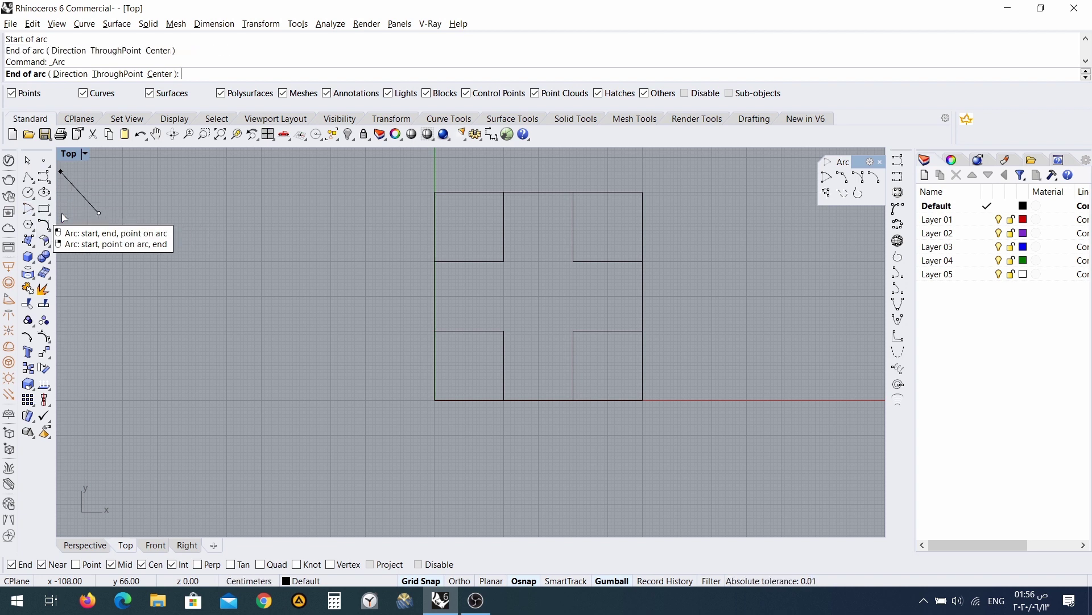
left_click(436, 331)
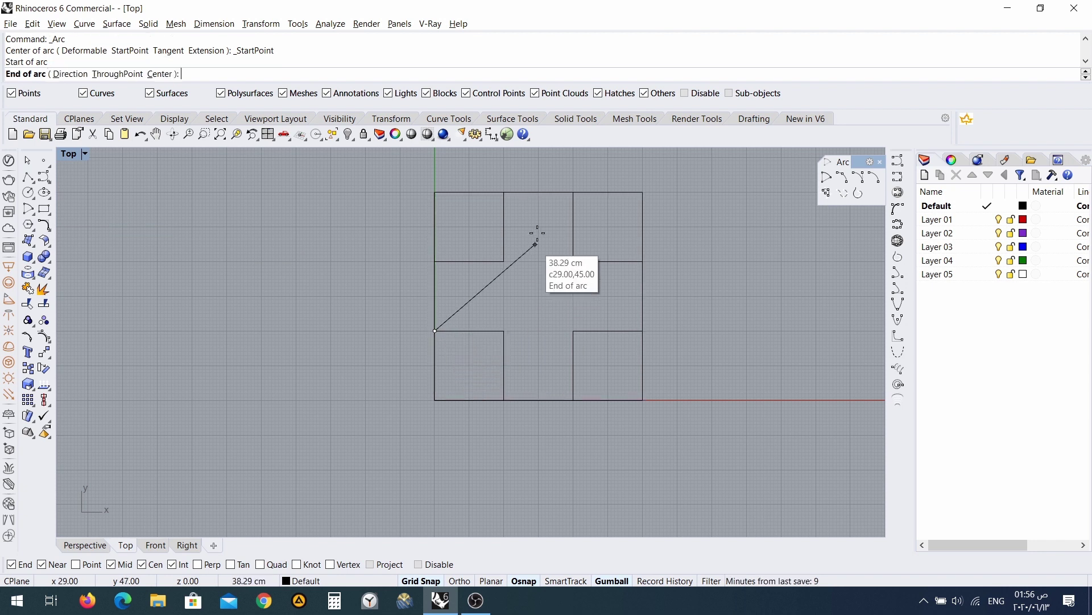
left_click(574, 192)
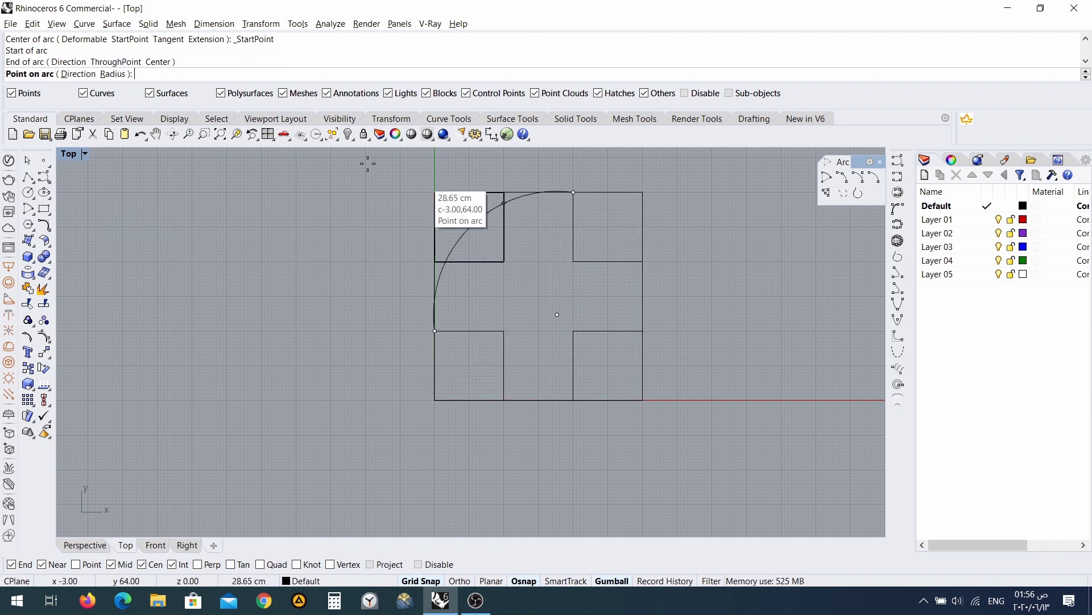
left_click(121, 74)
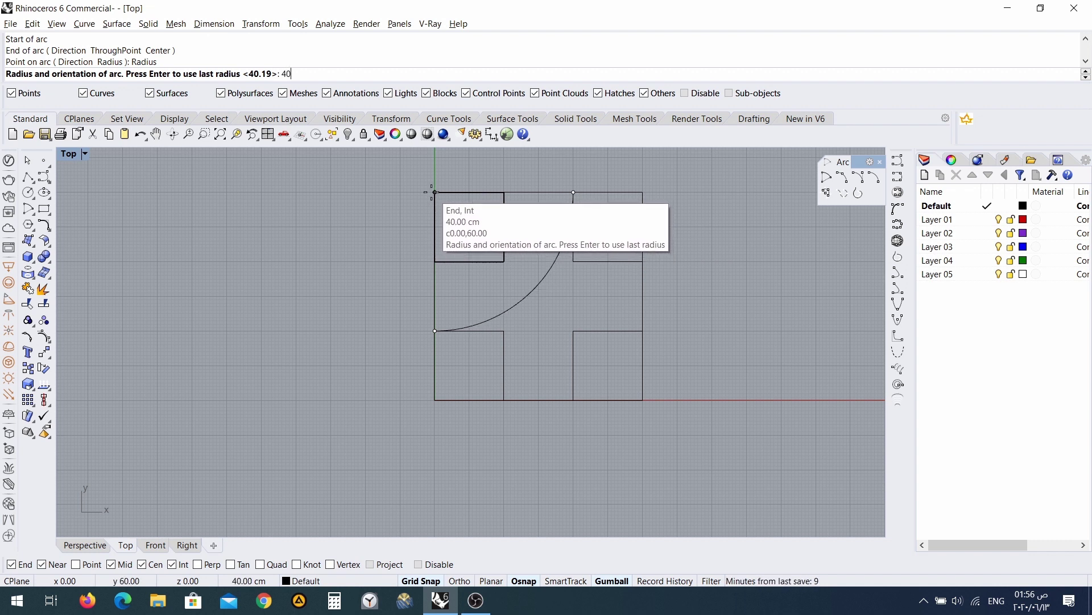
key("Return")
left_click(435, 192)
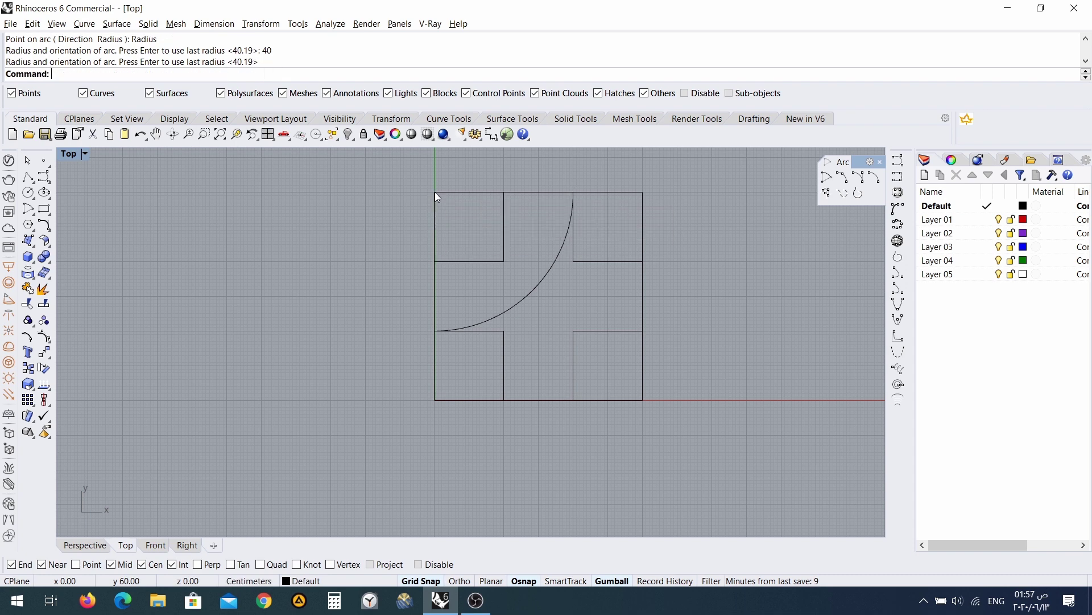
scroll(576, 298, "up", 3)
- Draw a second radius-40 arc from (20,0) to (60,40), bowing toward the bottom-right corner
scroll(576, 300, "down", 3)
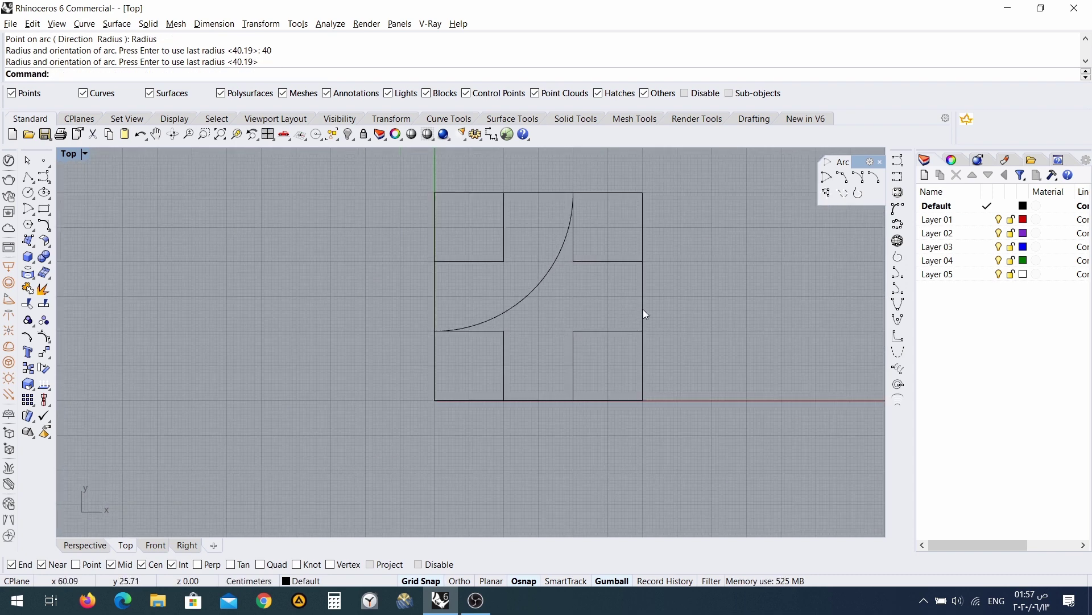
right_click(676, 284)
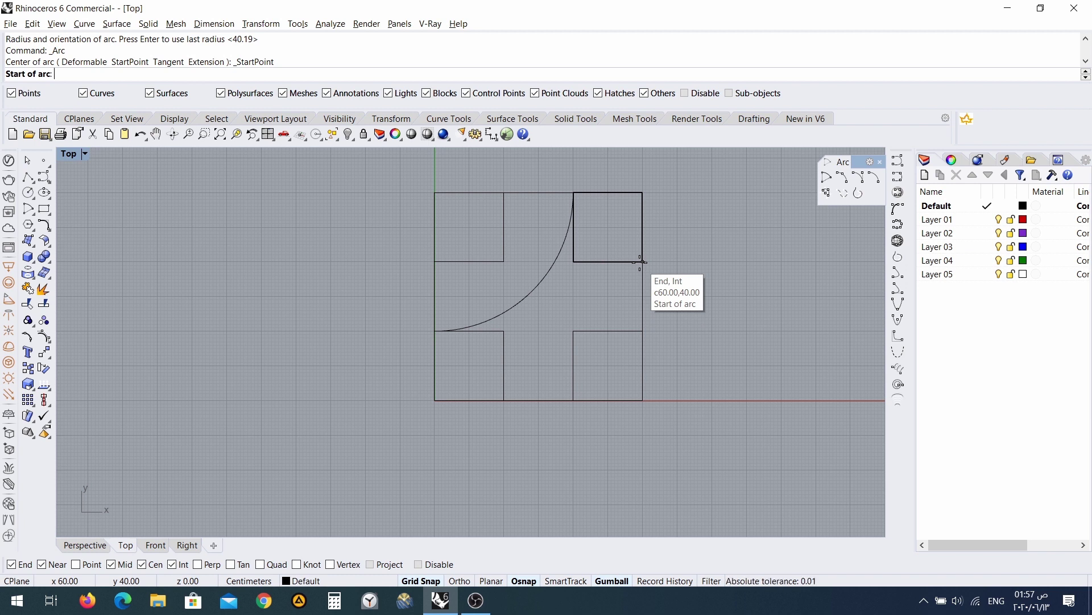
left_click(504, 400)
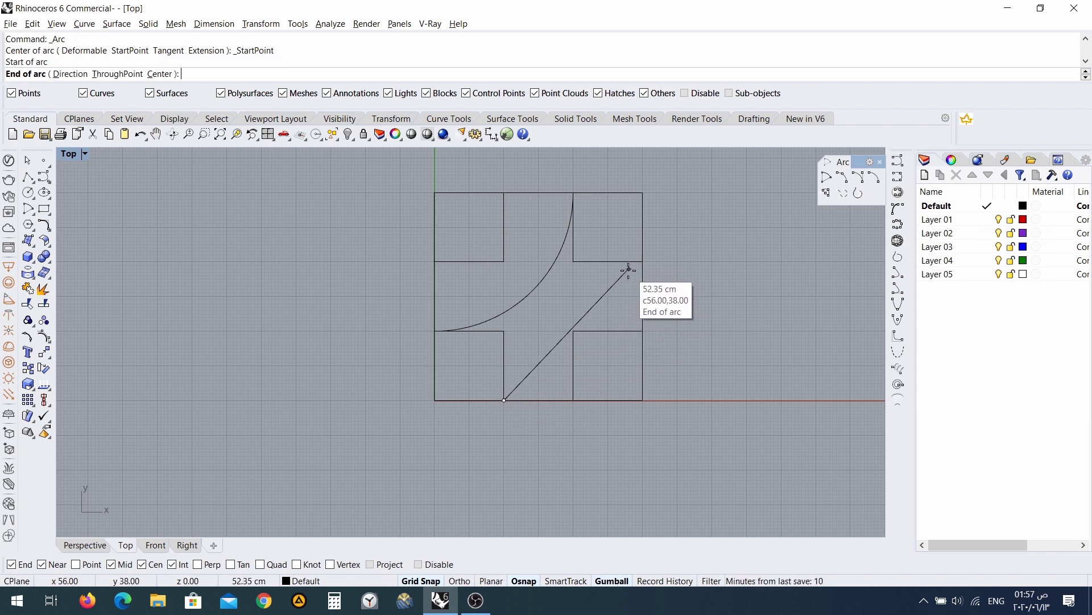
left_click(642, 262)
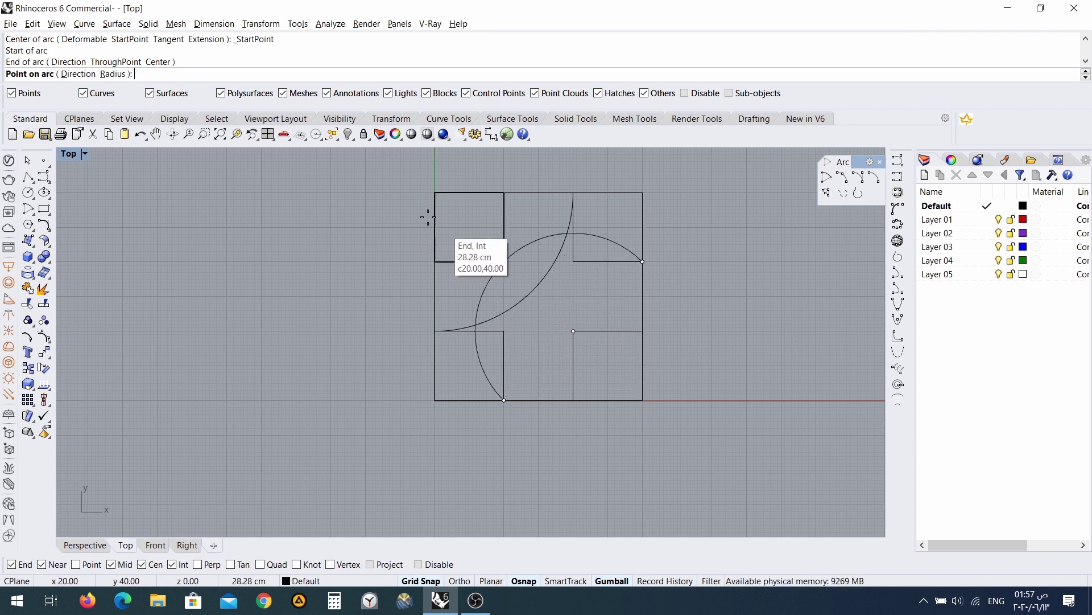
left_click(112, 74)
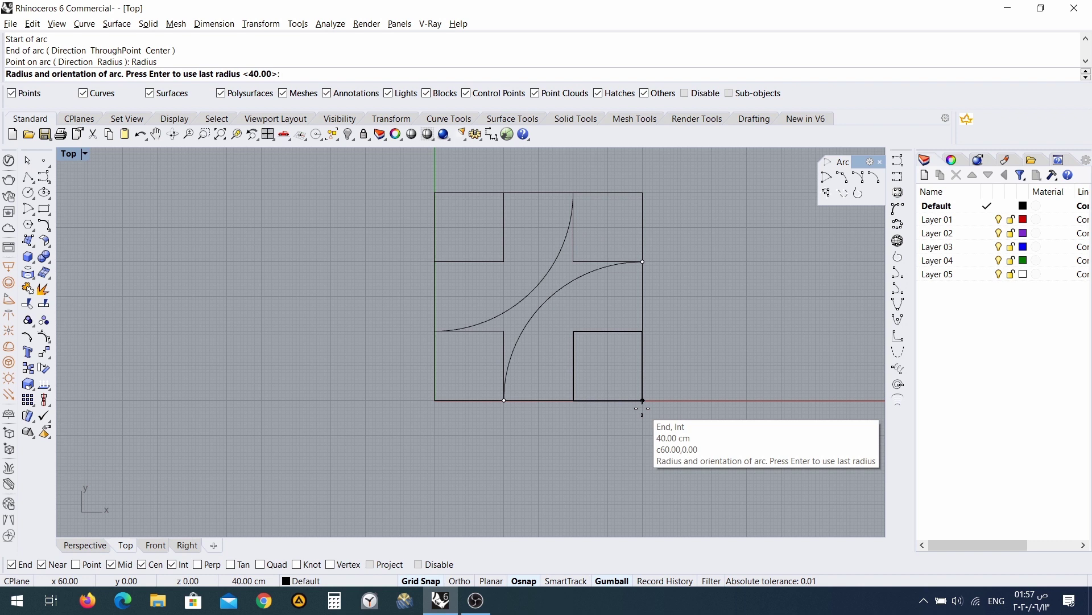
type("40")
key("Return")
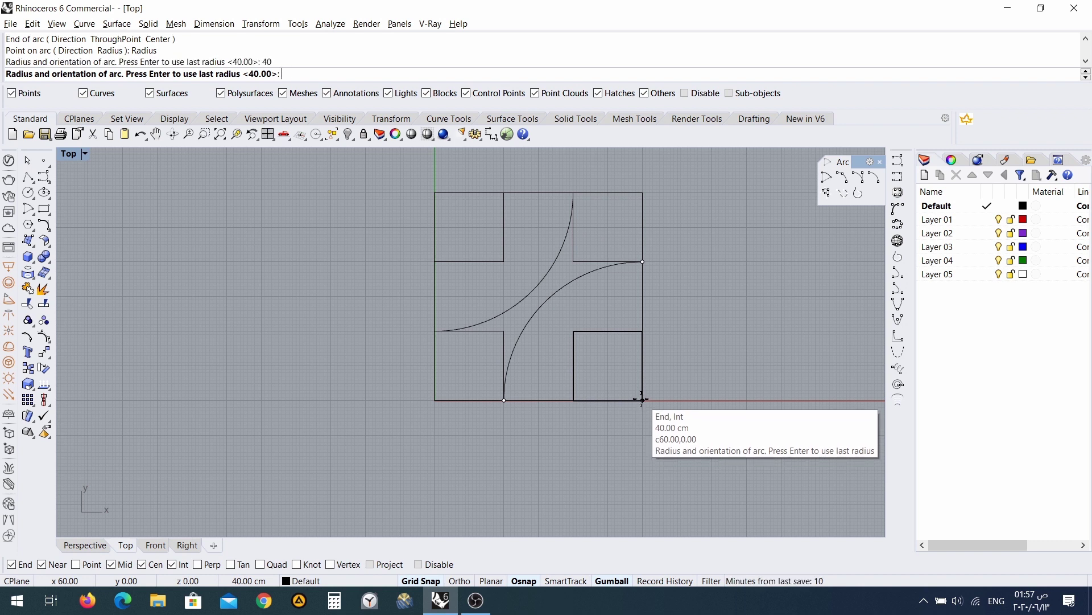
left_click(642, 400)
- Delete the lower-left corner square
scroll(603, 203, "up", 5)
scroll(604, 216, "down", 3)
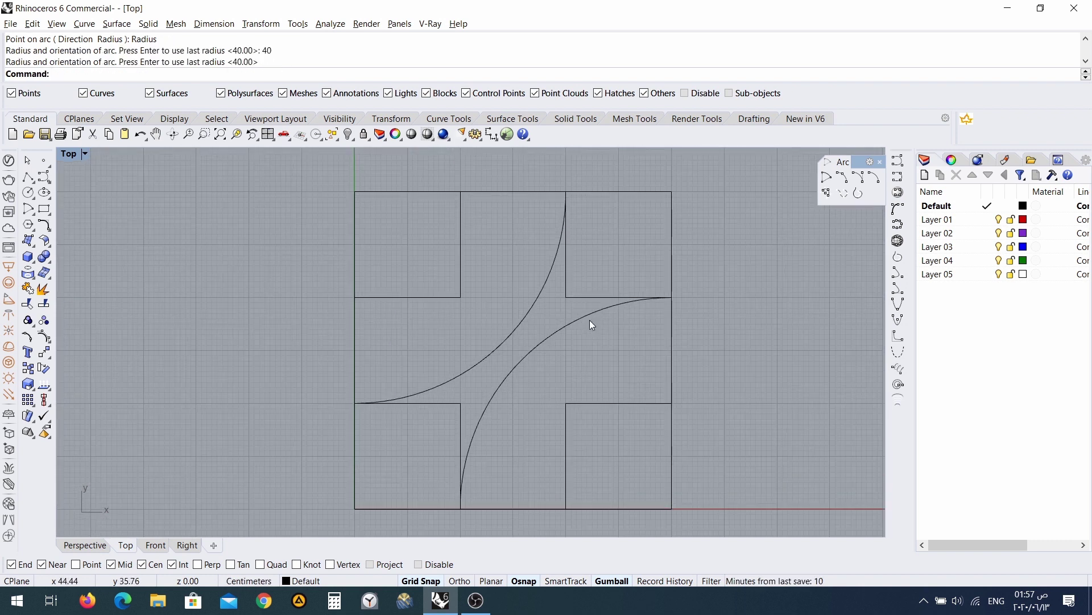
scroll(581, 330, "down", 2)
left_click(483, 388)
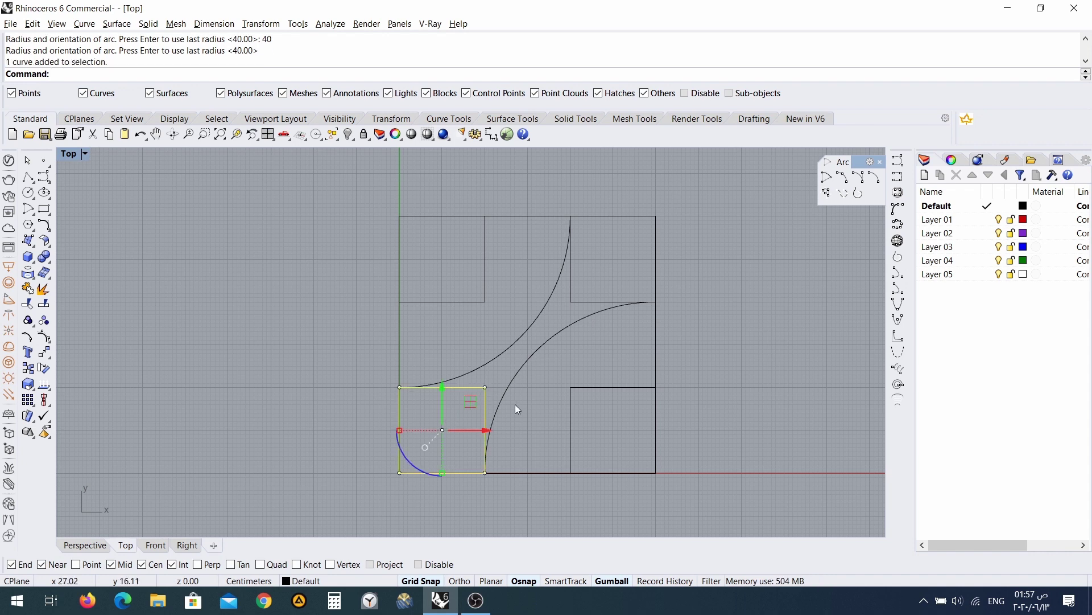
key("Delete")
- Delete the upper-right corner square
left_click(577, 302)
key("Delete")
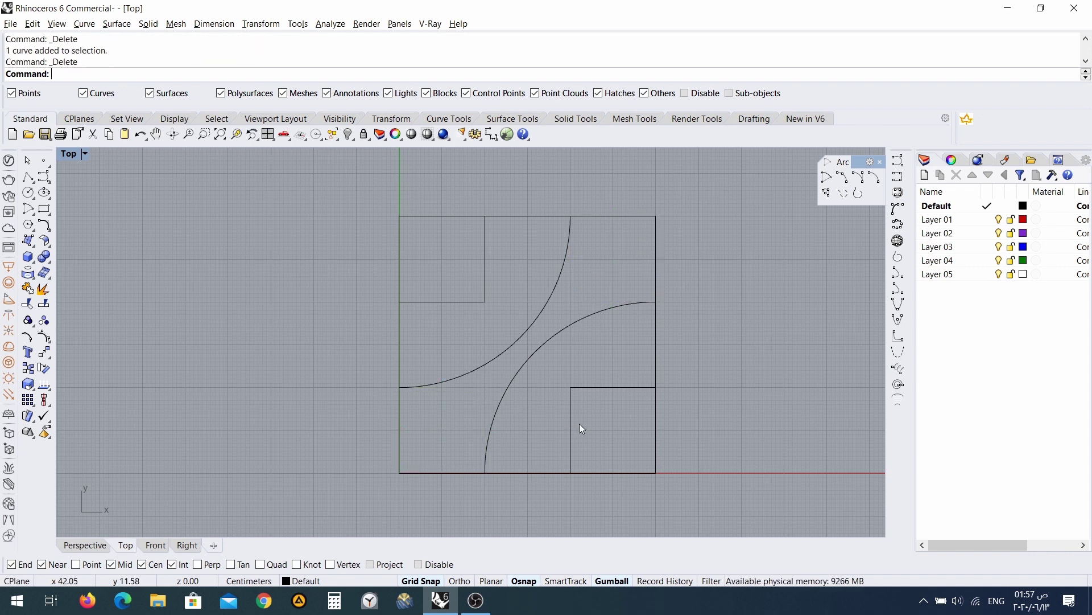
scroll(577, 421, "up", 2)
scroll(608, 427, "down", 2)
scroll(658, 381, "down", 2)
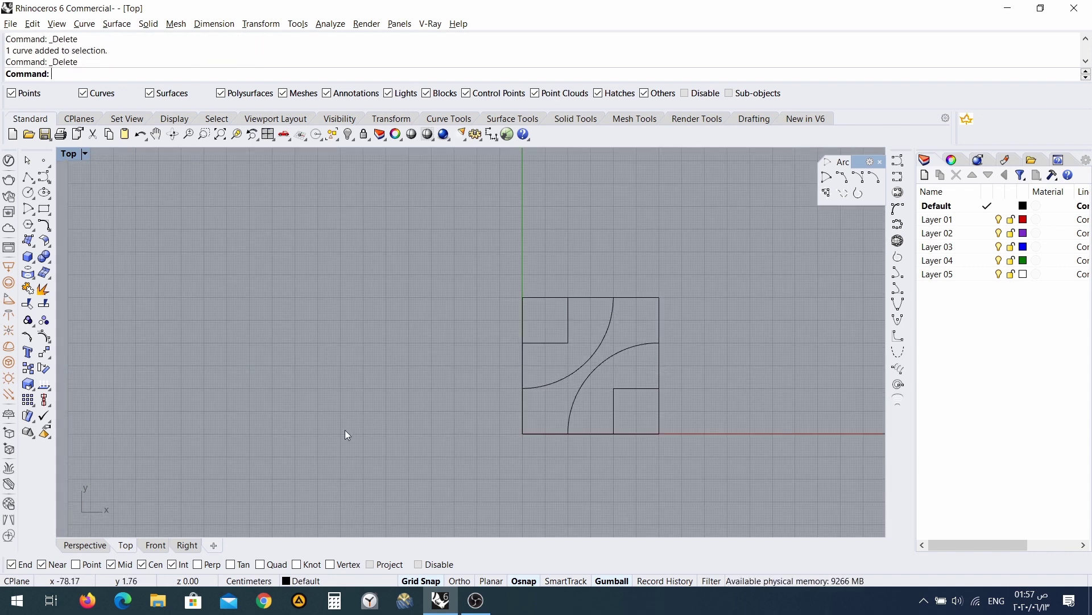
- In the perspective view, fill the lower-right square outline with a planar surface
left_click(84, 546)
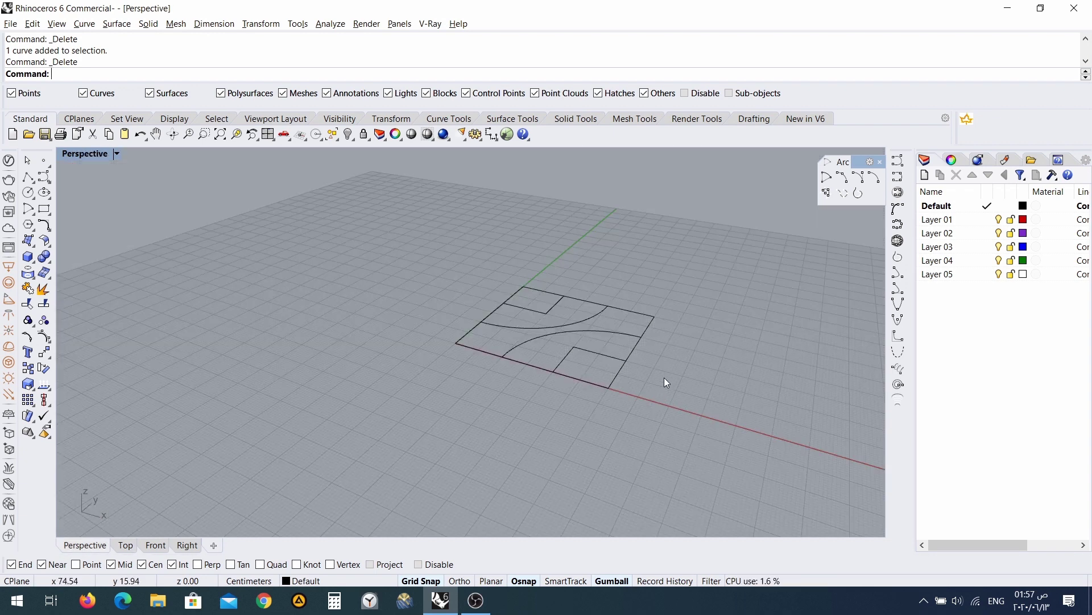
scroll(667, 383, "up", 2)
scroll(576, 324, "up", 3)
left_click(595, 334)
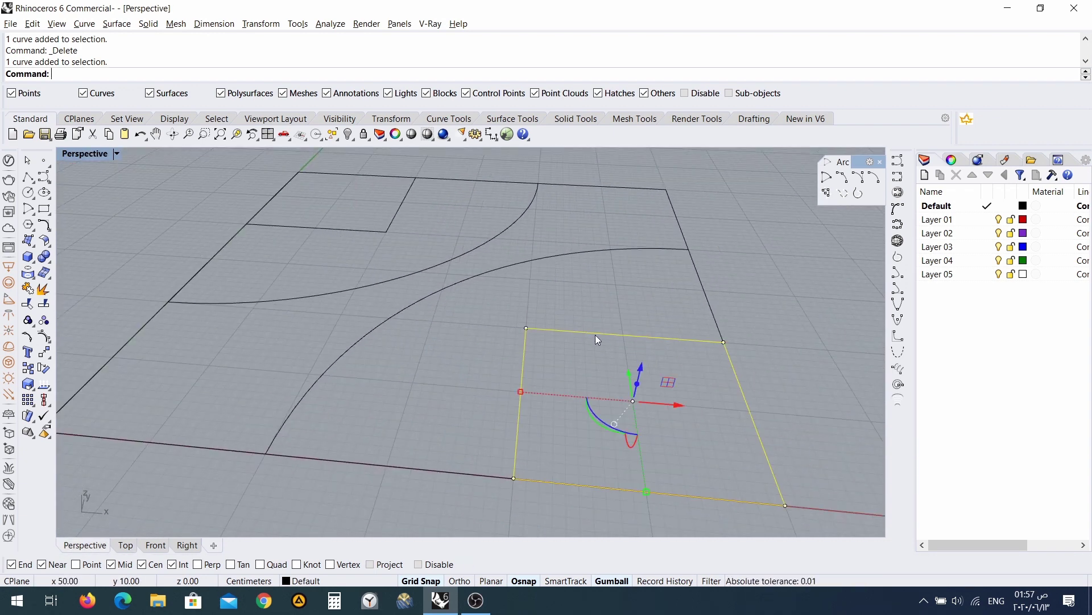
scroll(638, 404, "down", 3)
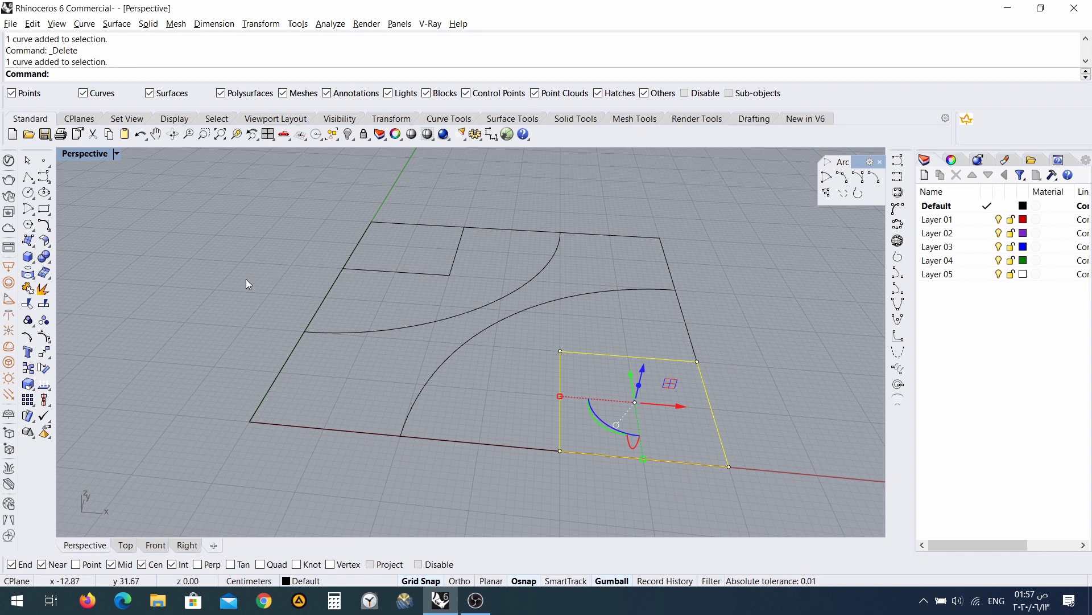
left_click(117, 24)
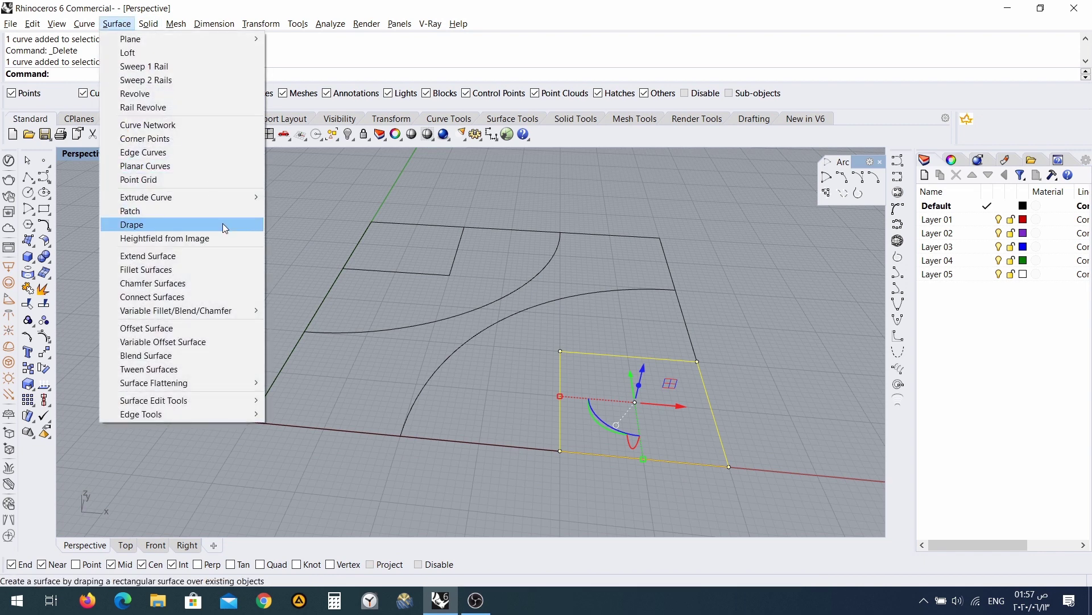
left_click(199, 168)
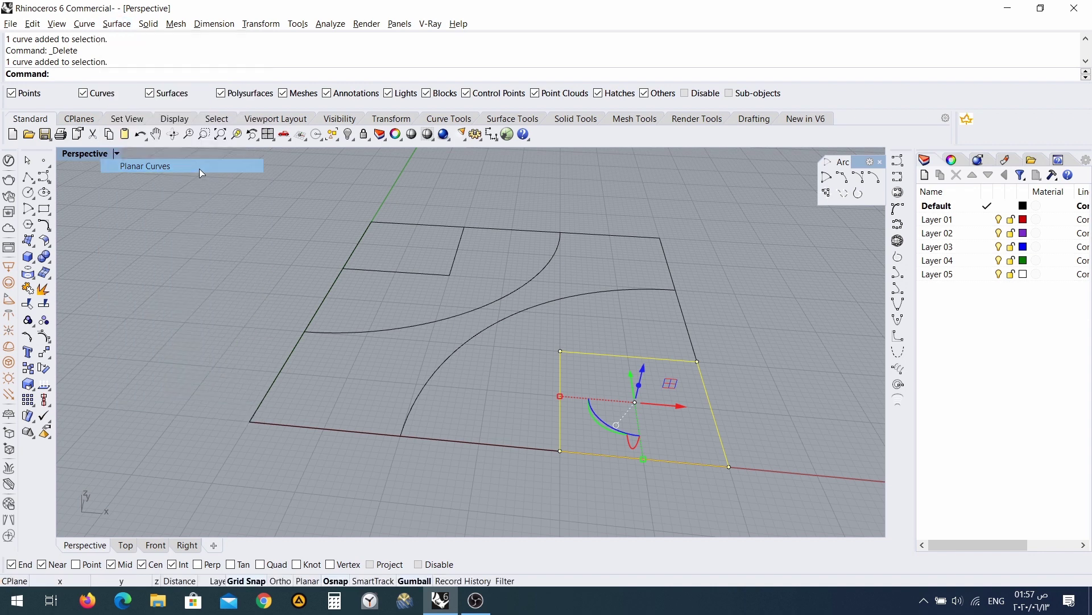
left_click(405, 274)
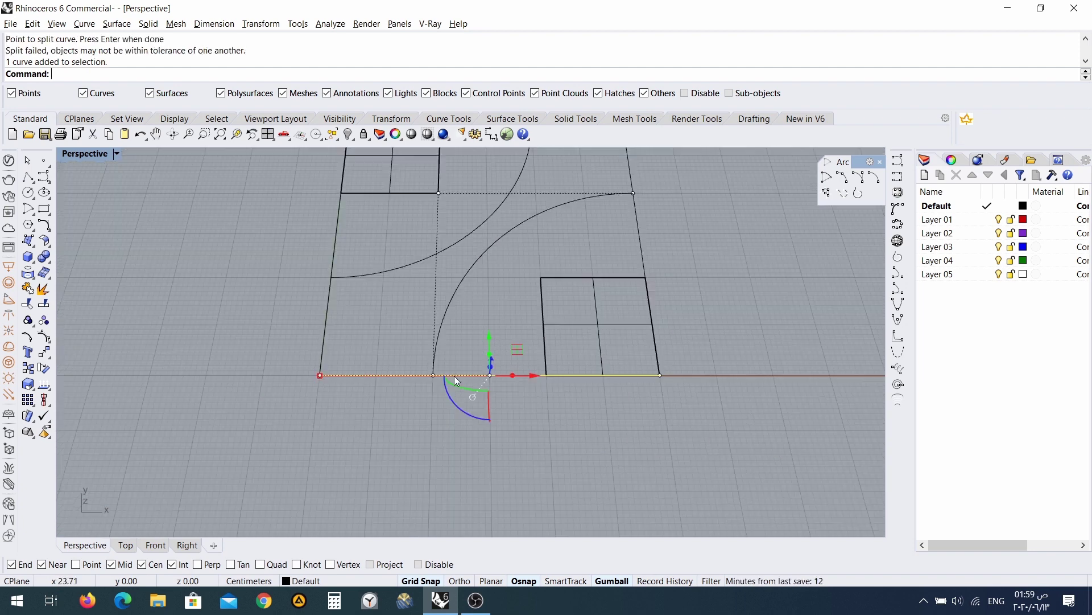
- Make a planar surface from the top-left square
scroll(466, 430, "up", 5)
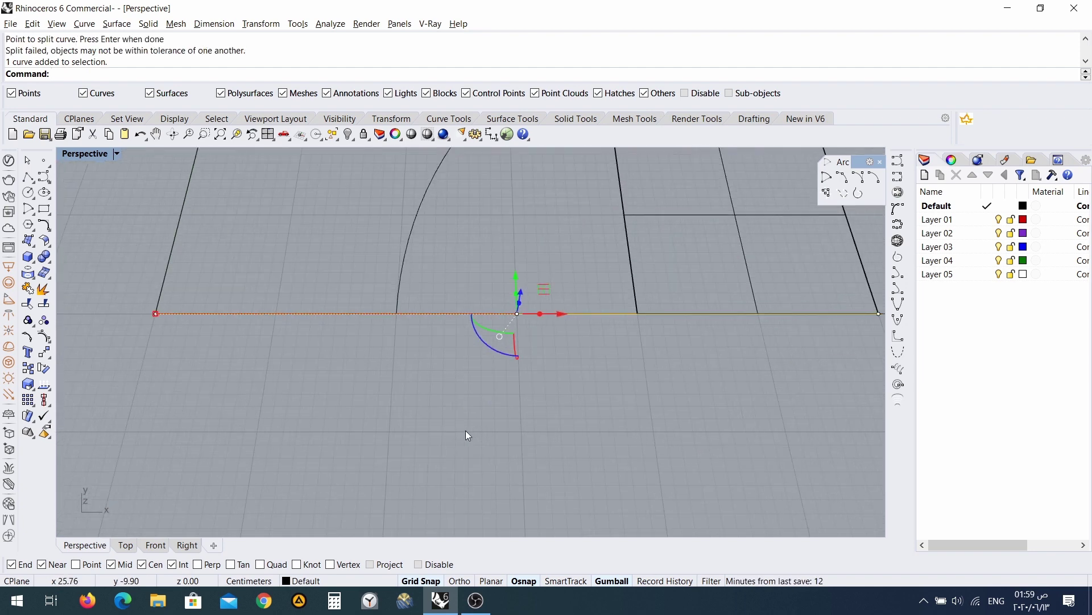
key("Escape")
left_click(421, 292)
scroll(397, 372, "down", 5)
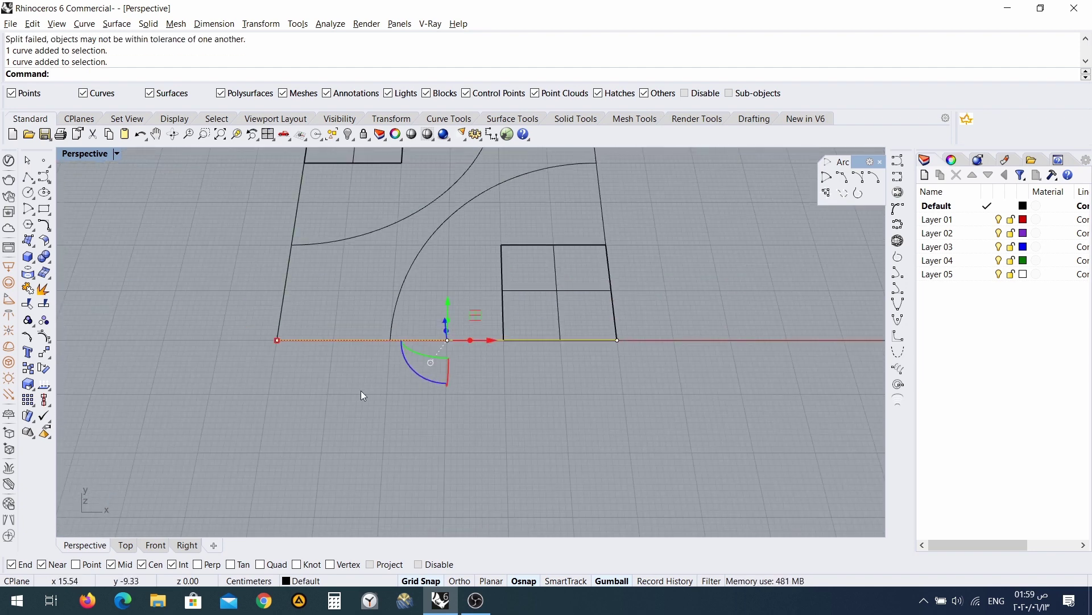
key("Escape")
- Split the large square's bottom edge at the point where the arc meets it
right_click(271, 339)
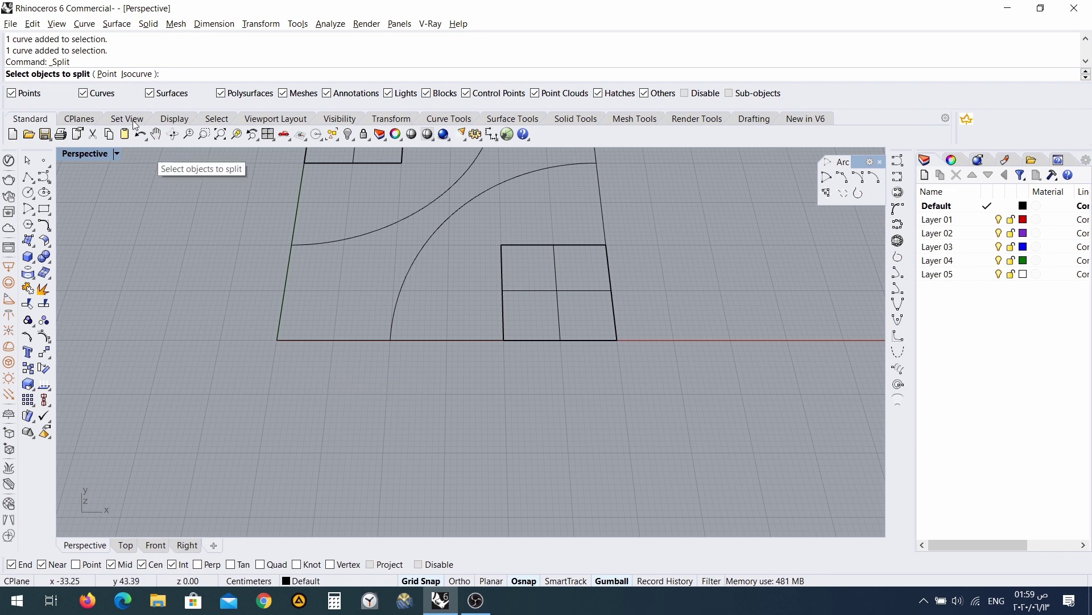
left_click(107, 74)
scroll(392, 347, "up", 4)
left_click(414, 322)
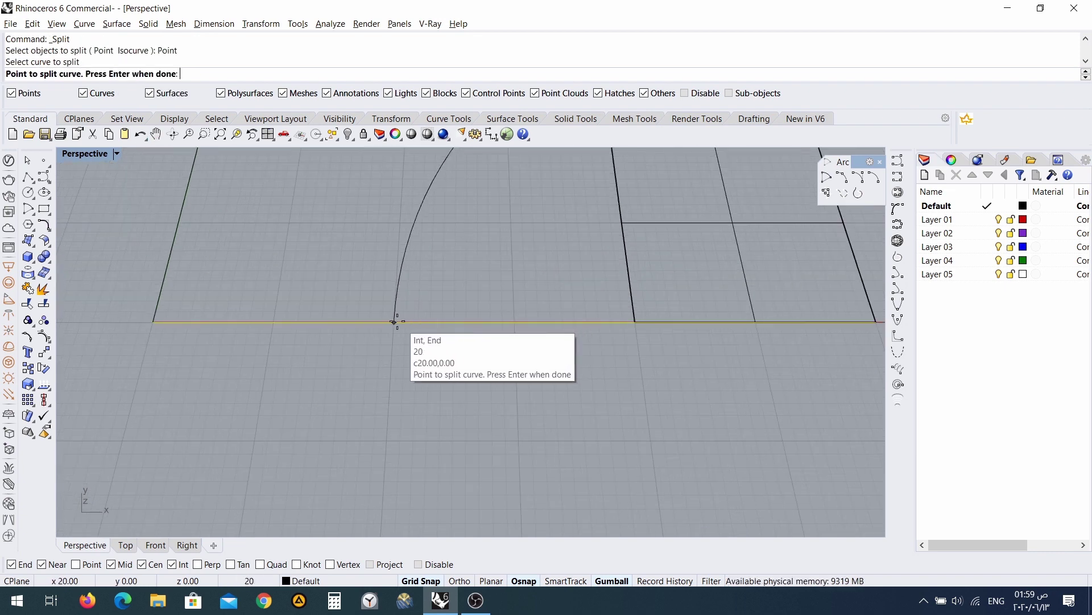
scroll(400, 360, "down", 4)
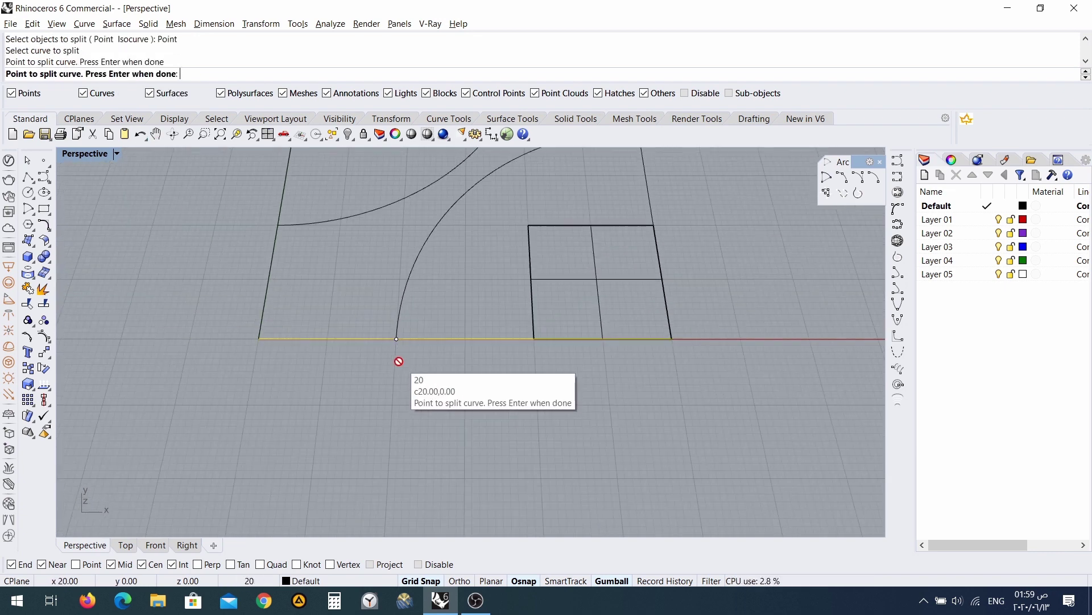
left_click(396, 346)
key("Return")
left_click(417, 351)
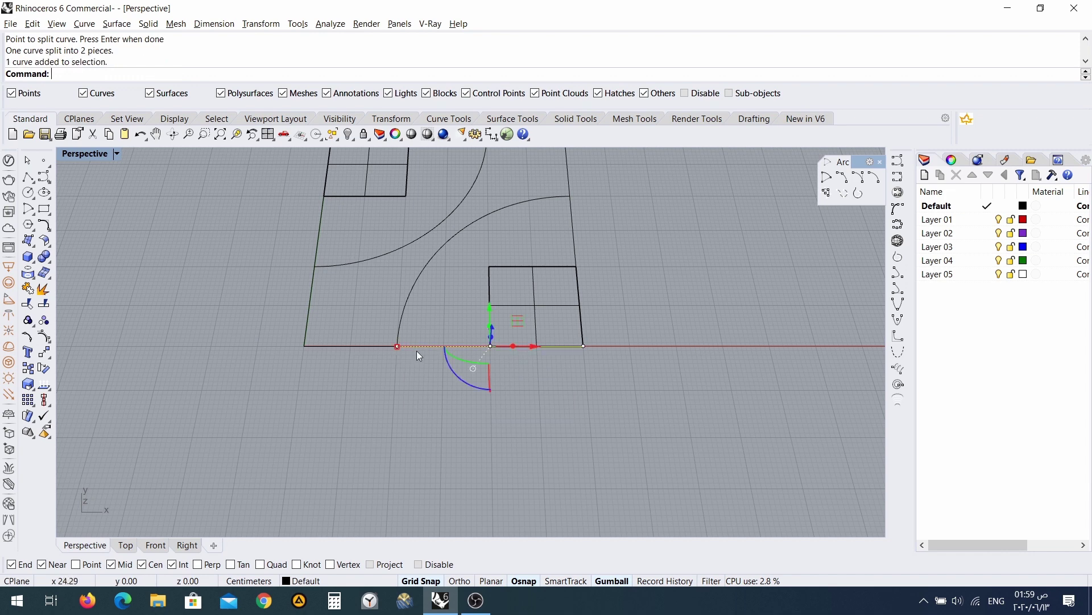
left_click(370, 347)
key("Escape")
- Split the left edge at its intersection with the arc
scroll(347, 317, "up", 4)
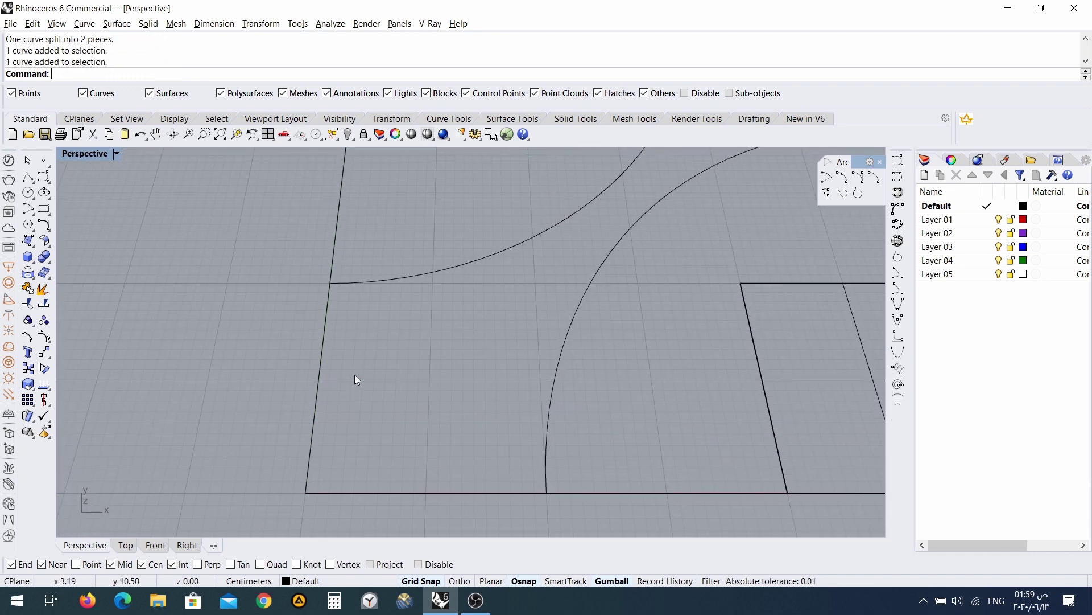
key("Return")
left_click(323, 335)
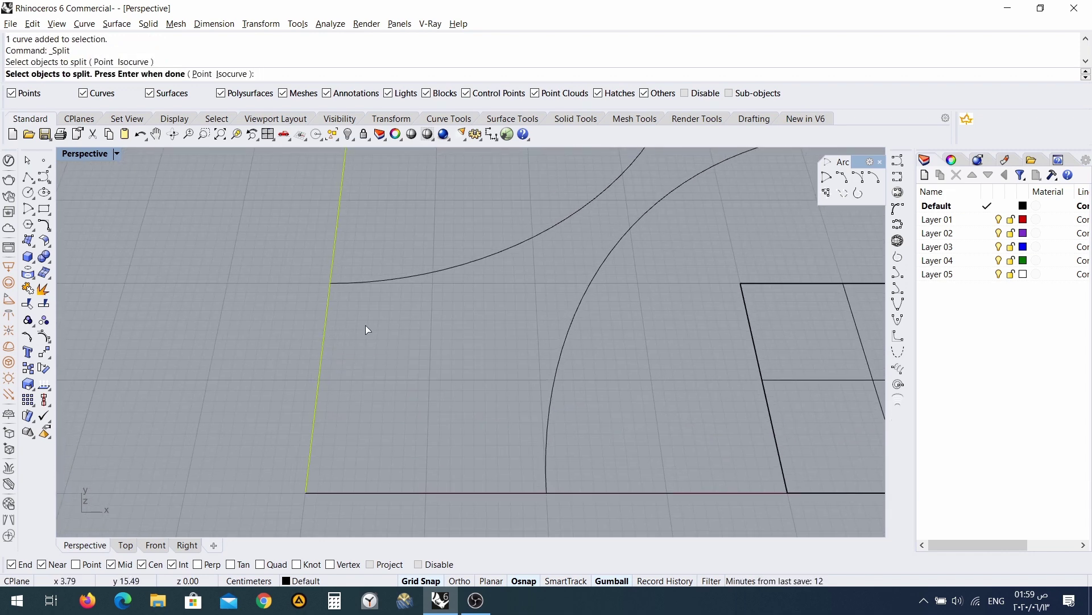
key("Return")
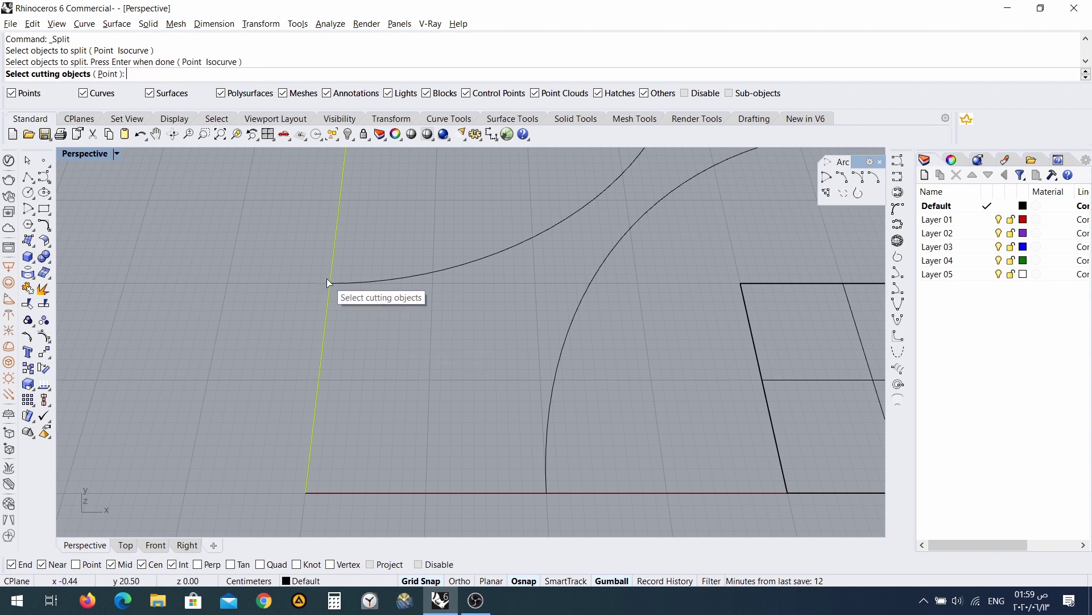
left_click(111, 74)
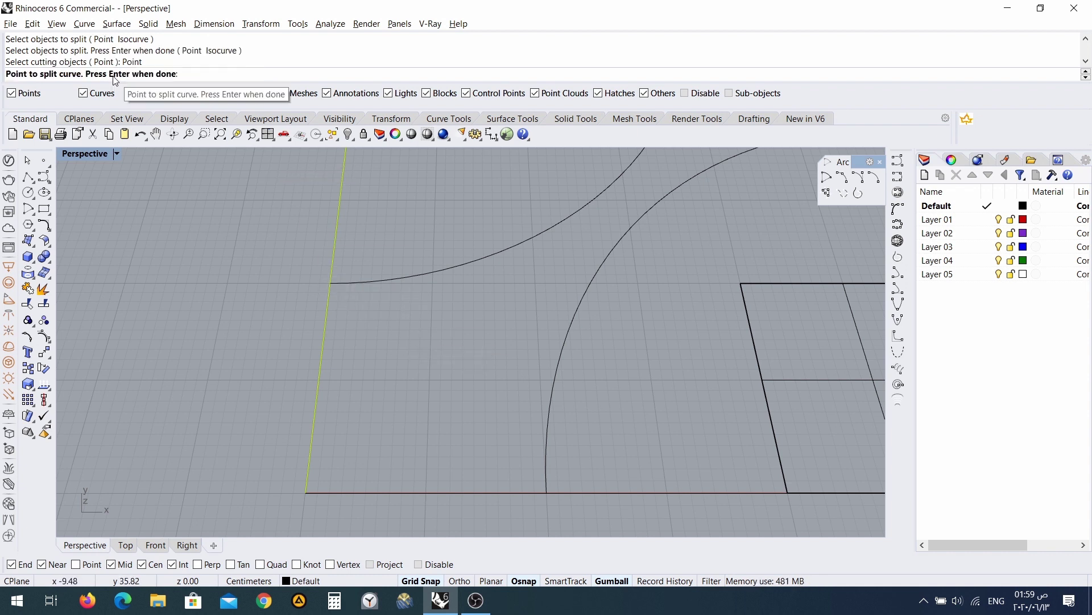
right_click(321, 282)
right_click_drag(338, 285, 285, 367)
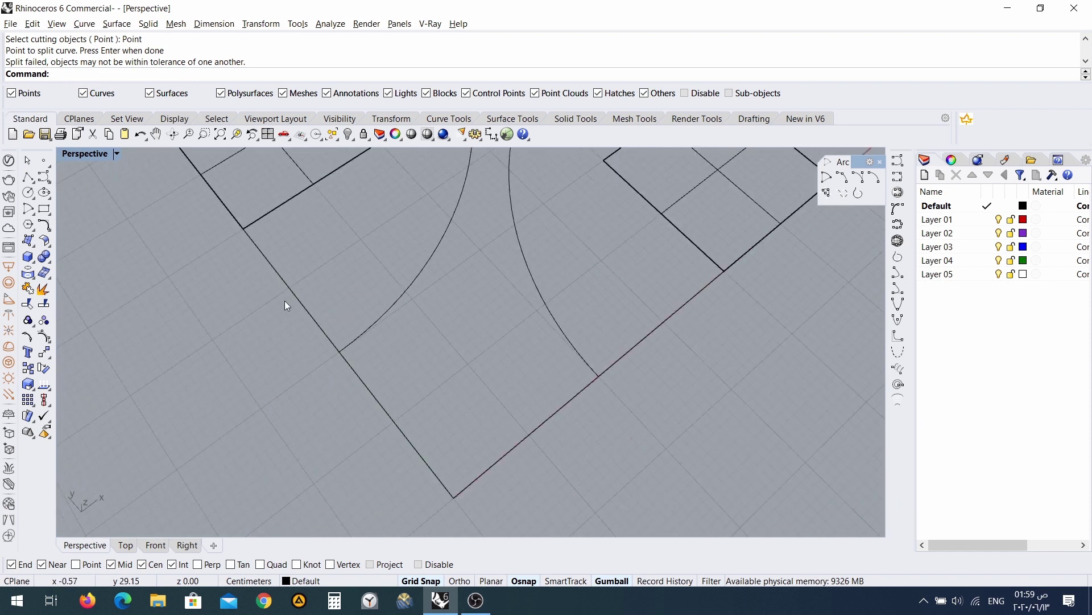
left_click(47, 304)
left_click(323, 329)
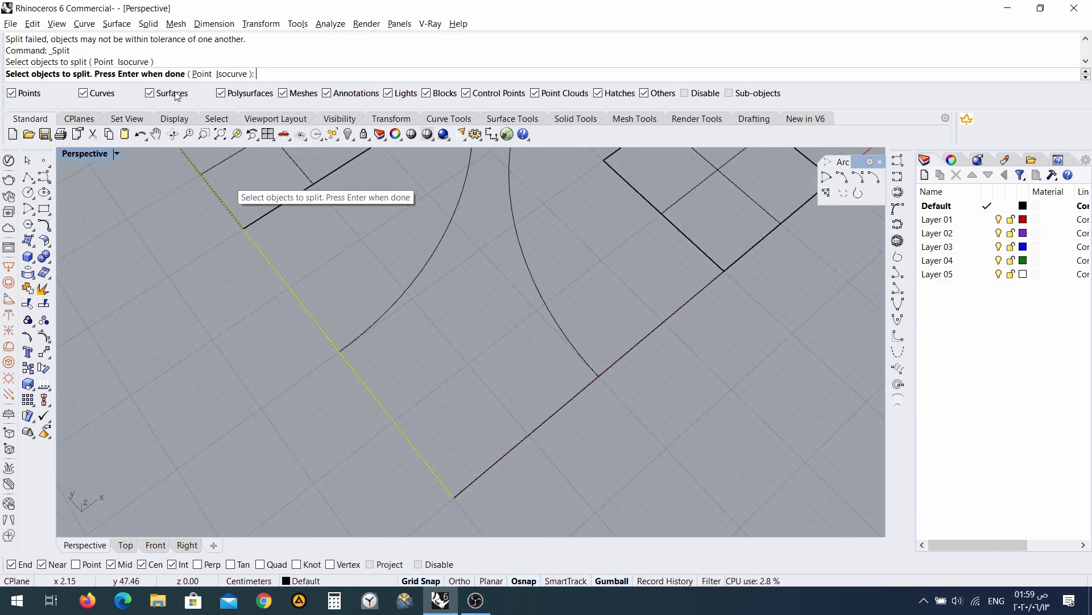
left_click(202, 74)
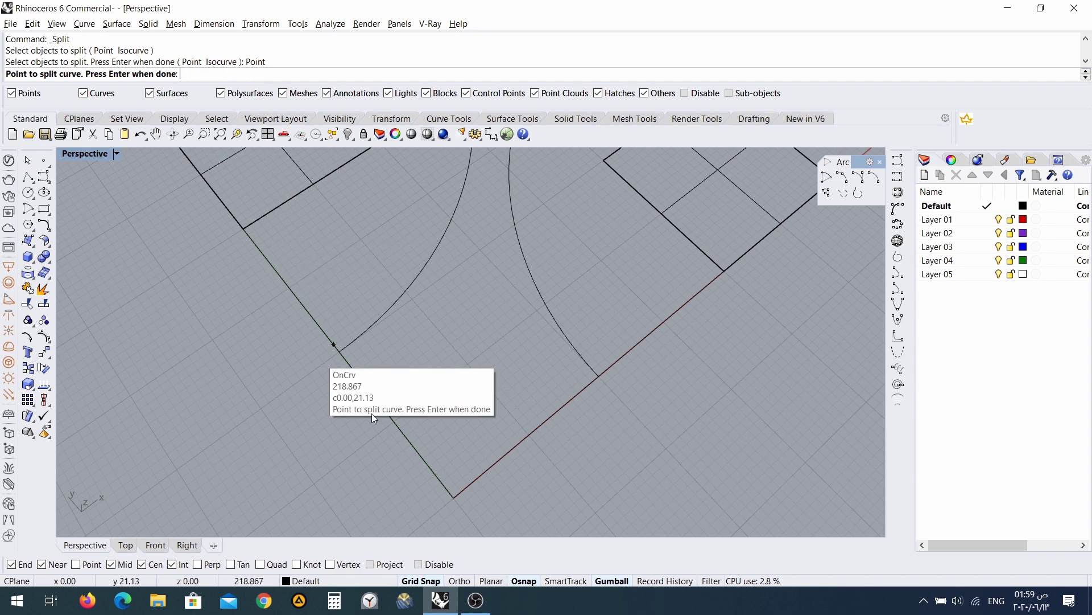
left_click(338, 352)
key("Return")
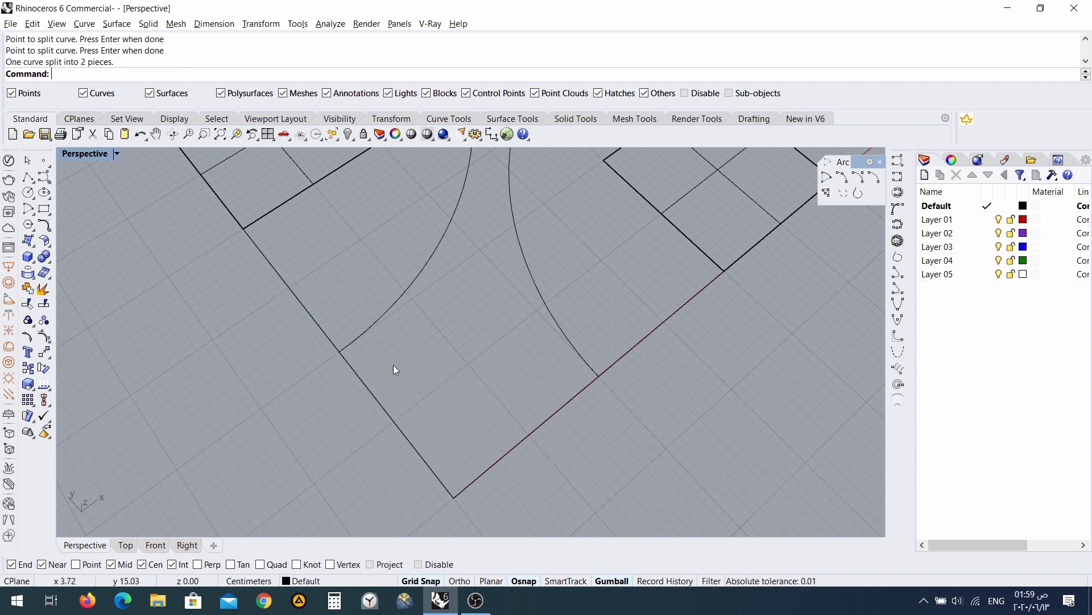
left_click(371, 388)
- Split the right edge where the arc meets it
scroll(489, 368, "down", 5)
right_click_drag(486, 367, 1091, 391)
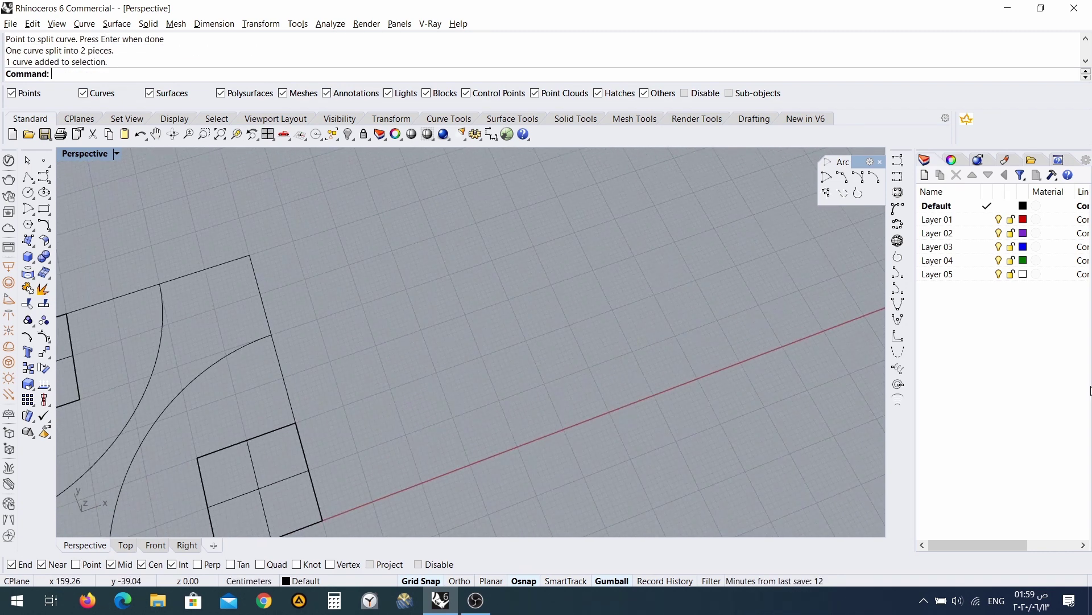
right_click_drag(404, 330, 612, 313, "shift")
scroll(613, 313, "up", 1)
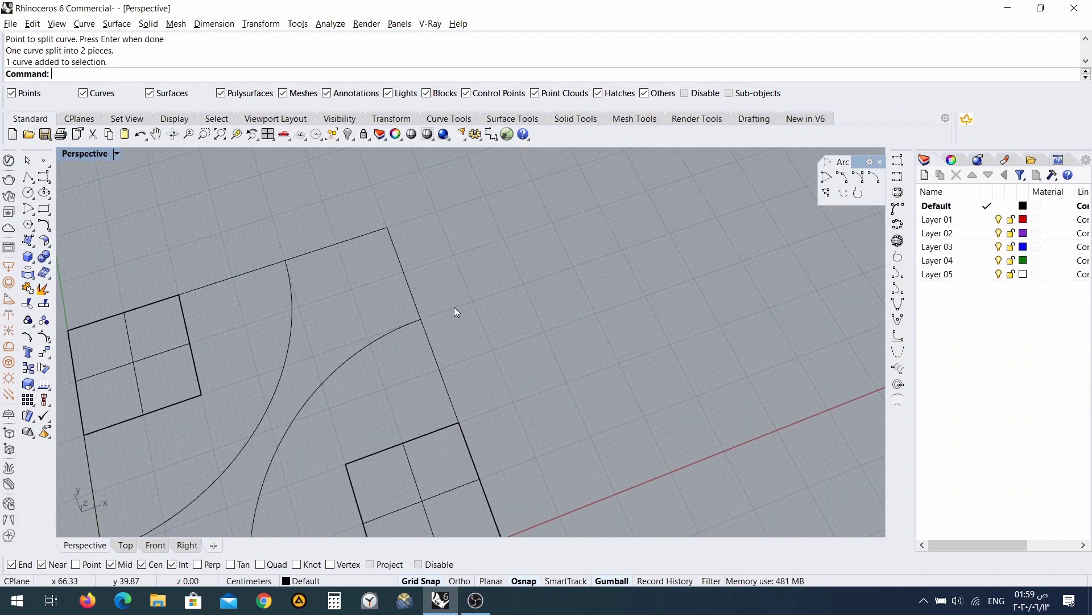
left_click(407, 282)
left_click(443, 287)
scroll(445, 292, "up", 4)
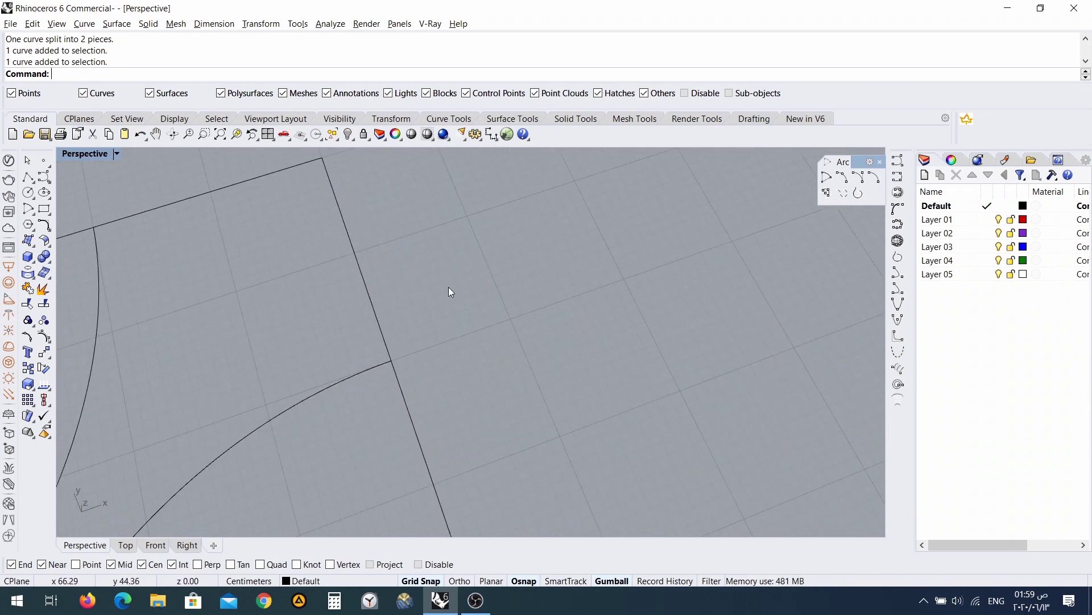
left_click(44, 303)
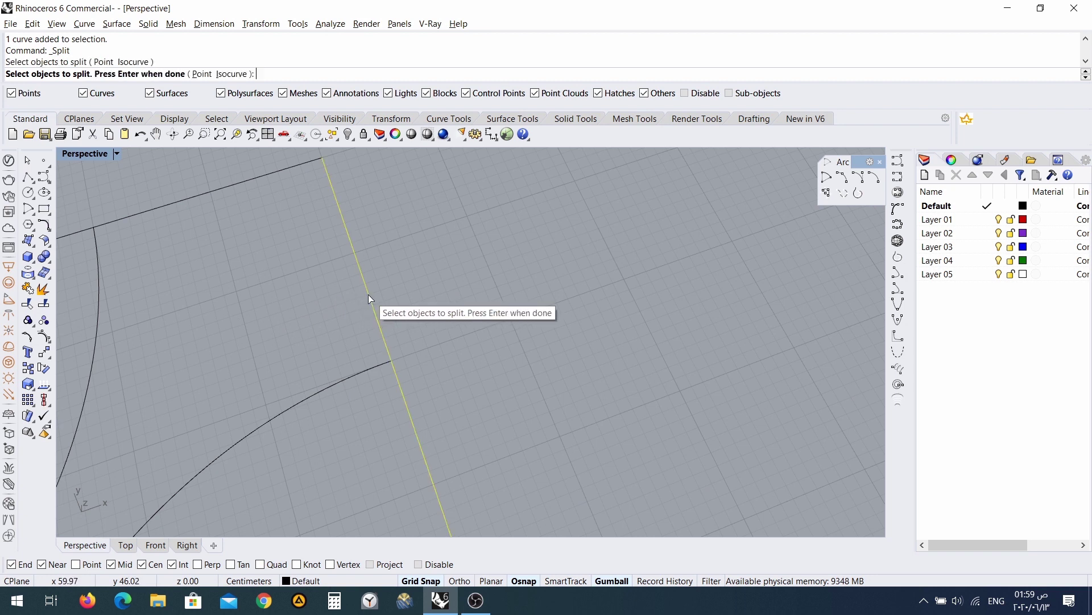
left_click(202, 74)
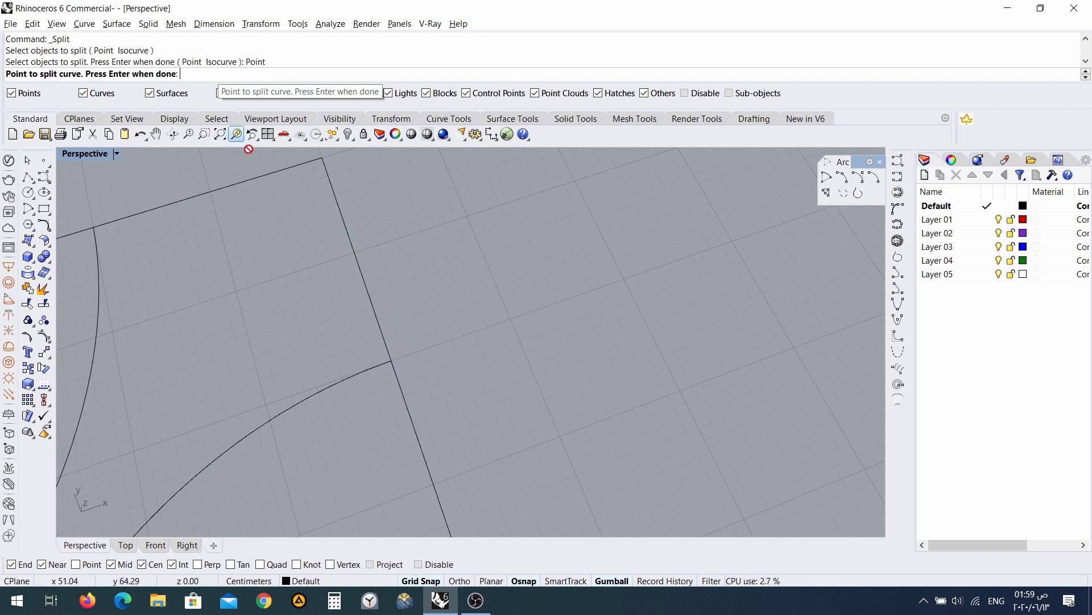
left_click(392, 360)
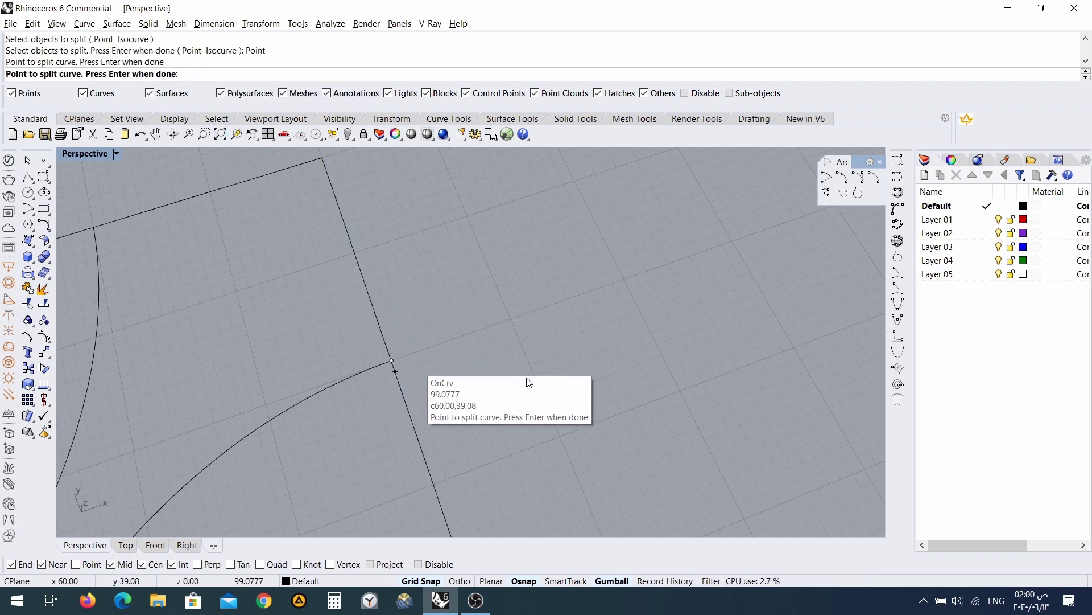
right_click(527, 381)
- Split the top edge at the arc intersection, then bring the whole square back into view
scroll(432, 389, "down", 5)
right_click_drag(364, 368, 575, 295, "shift")
scroll(452, 278, "up", 5)
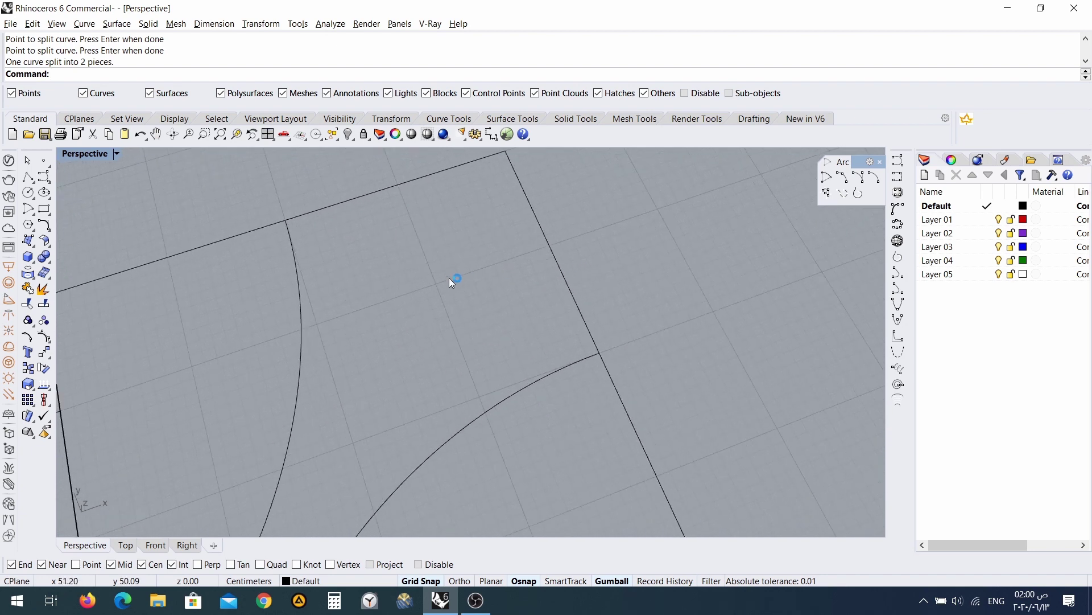
right_click_drag(449, 278, 501, 256)
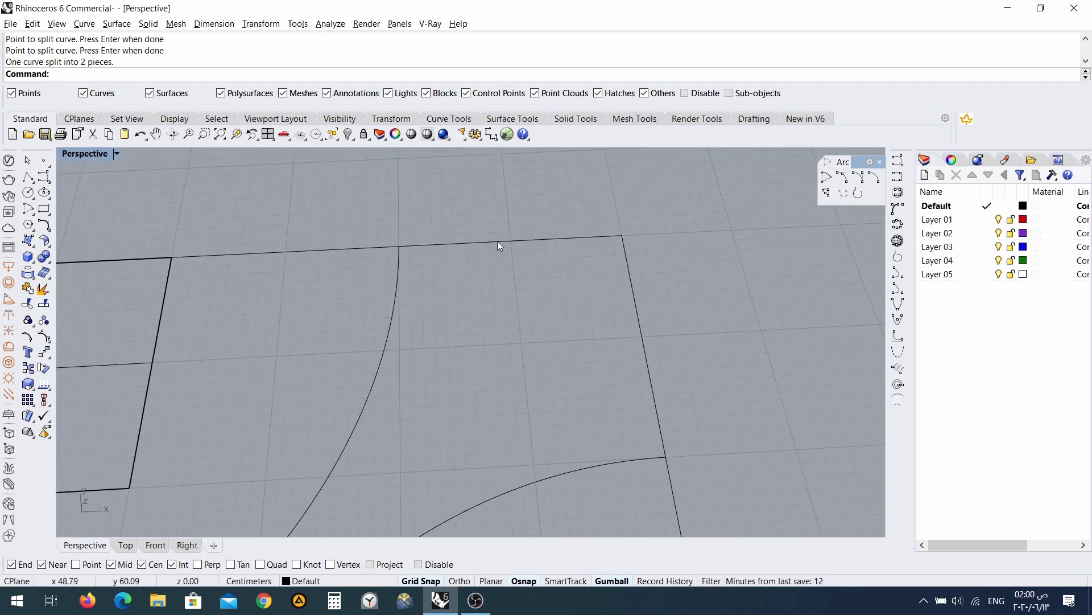
left_click(498, 241)
left_click(487, 315)
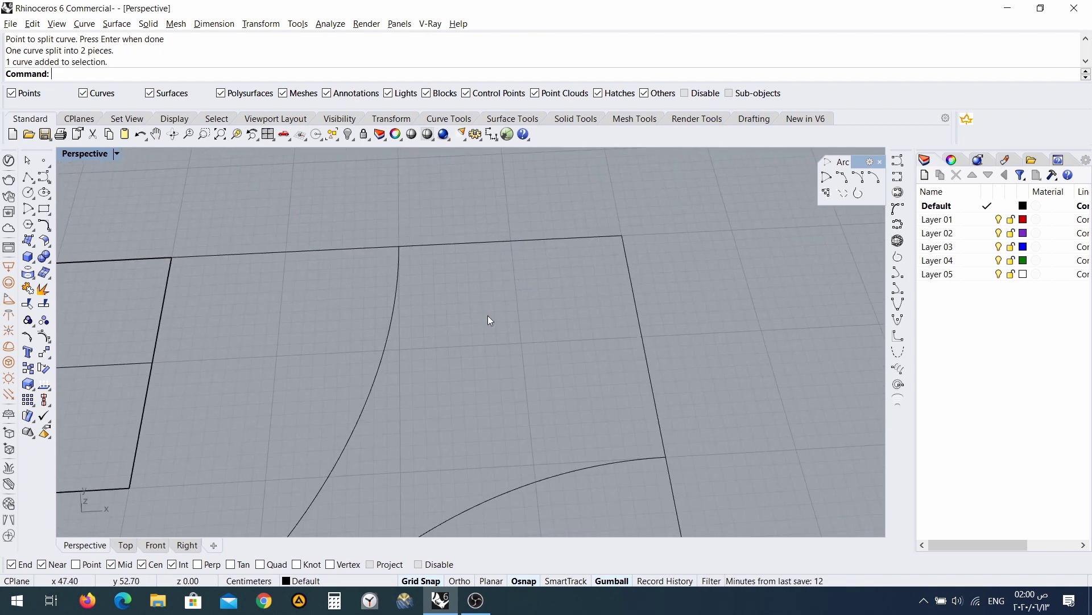
left_click(43, 289)
left_click(289, 252)
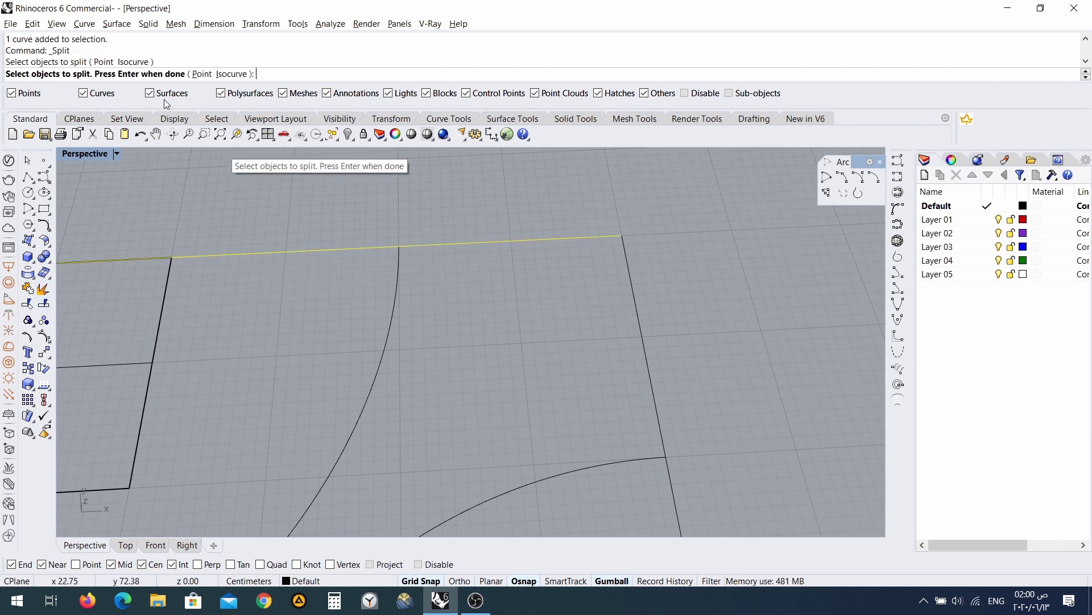
left_click(201, 75)
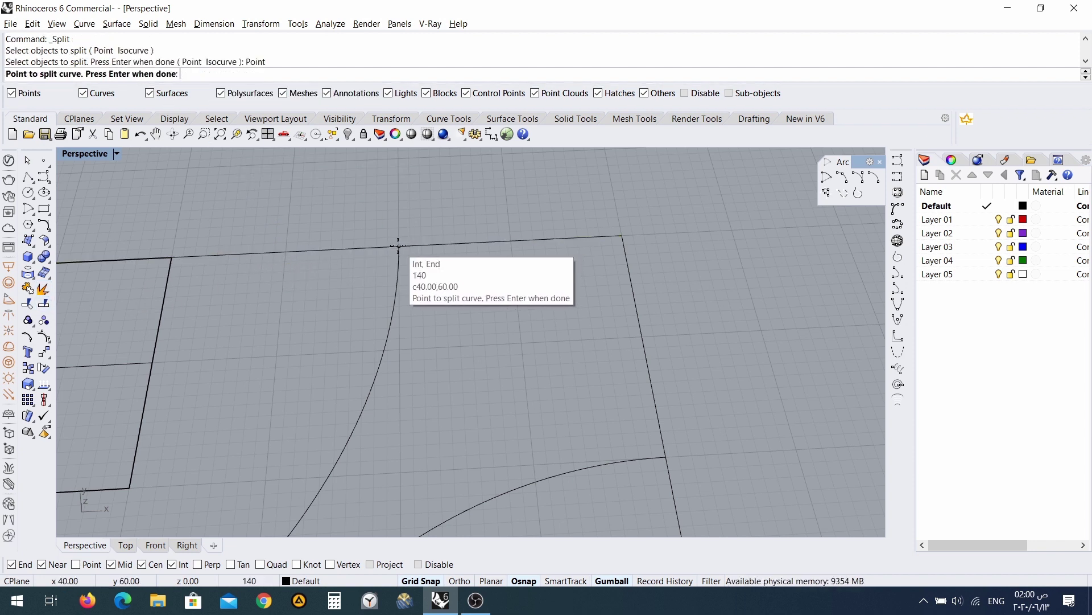
right_click(439, 332)
scroll(437, 336, "down", 12)
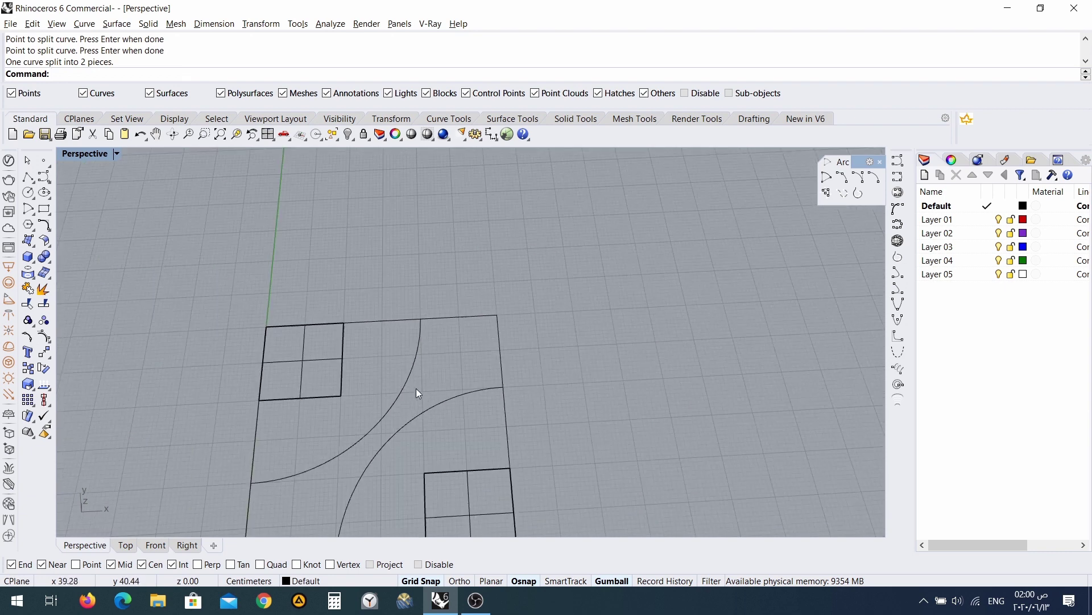
right_click_drag(370, 397, 527, 337, "shift")
scroll(589, 313, "up", 8)
scroll(589, 313, "down", 2)
right_click_drag(660, 356, 585, 334, "shift")
right_click_drag(621, 376, 626, 348)
- Build a planar surface from both arcs and the bounding edge pieces, then delete the leftover arcs
left_click(596, 313)
left_click(652, 321, "shift")
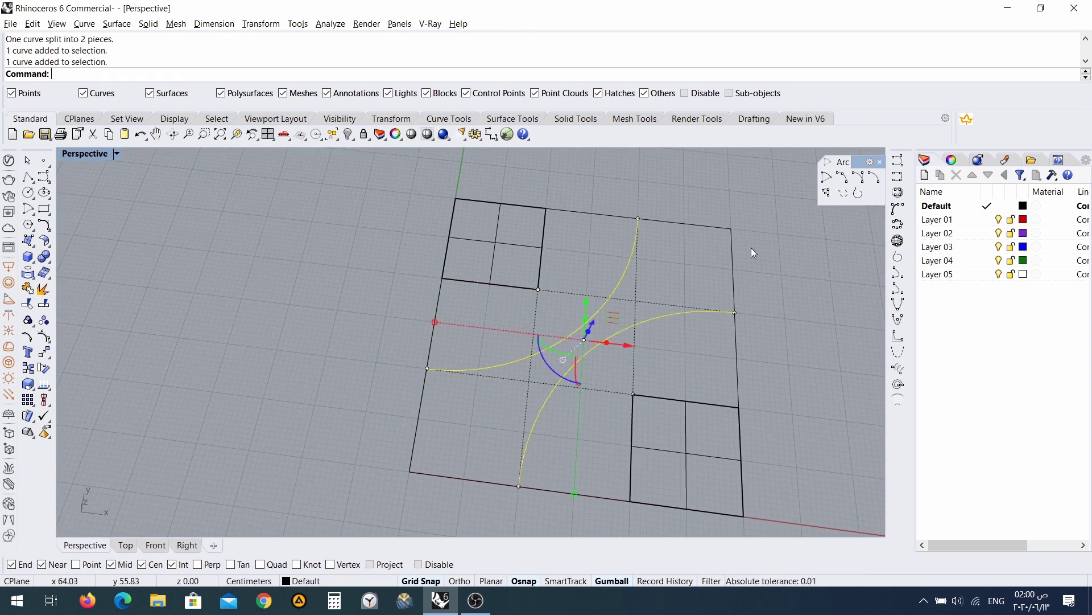
left_click(733, 265, "shift")
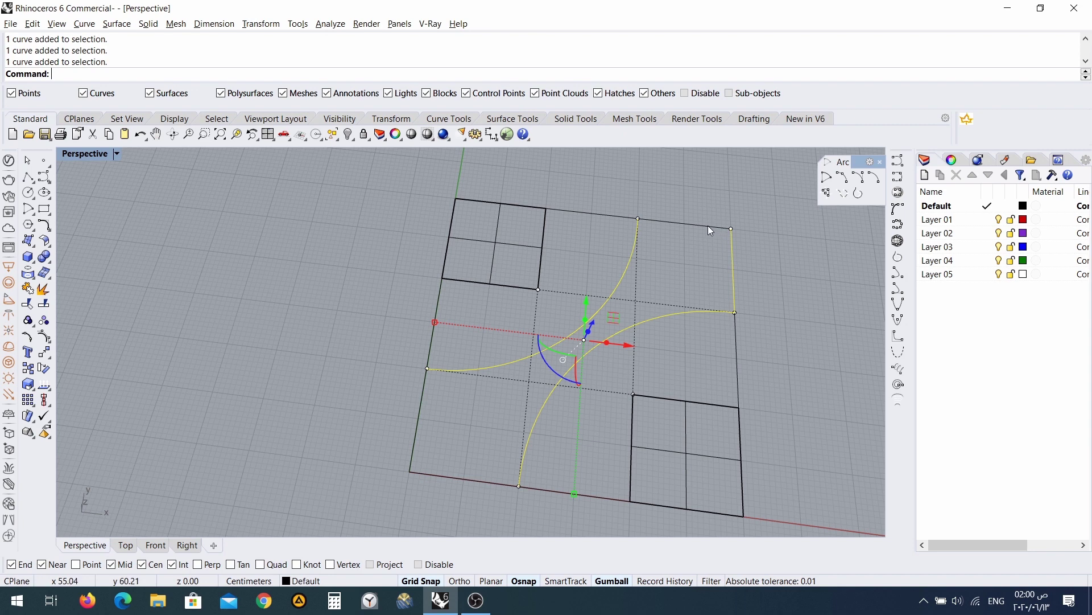
left_click(420, 403, "shift")
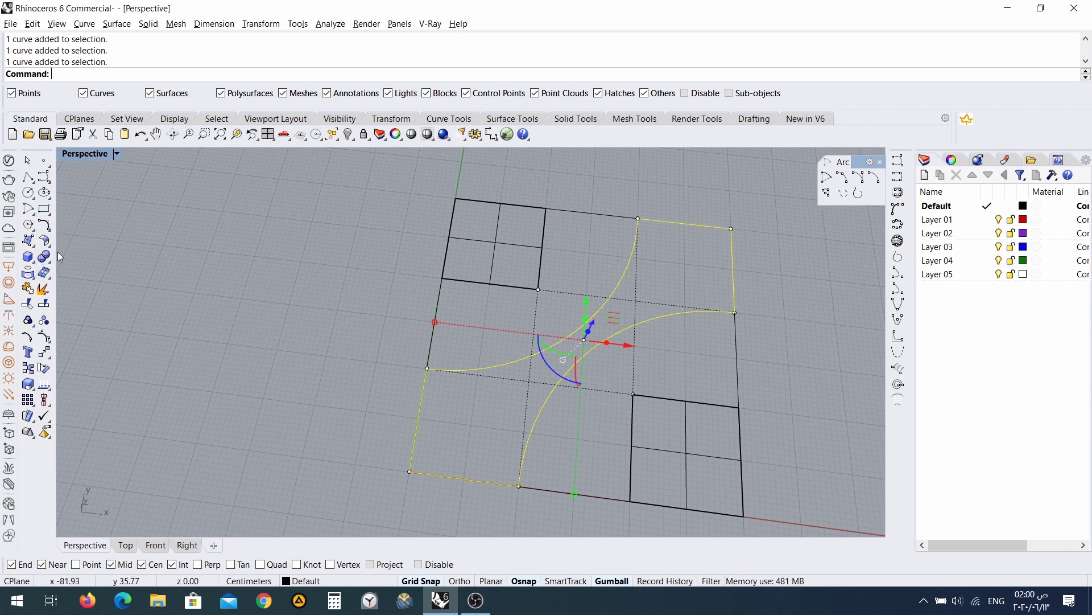
left_click(123, 25)
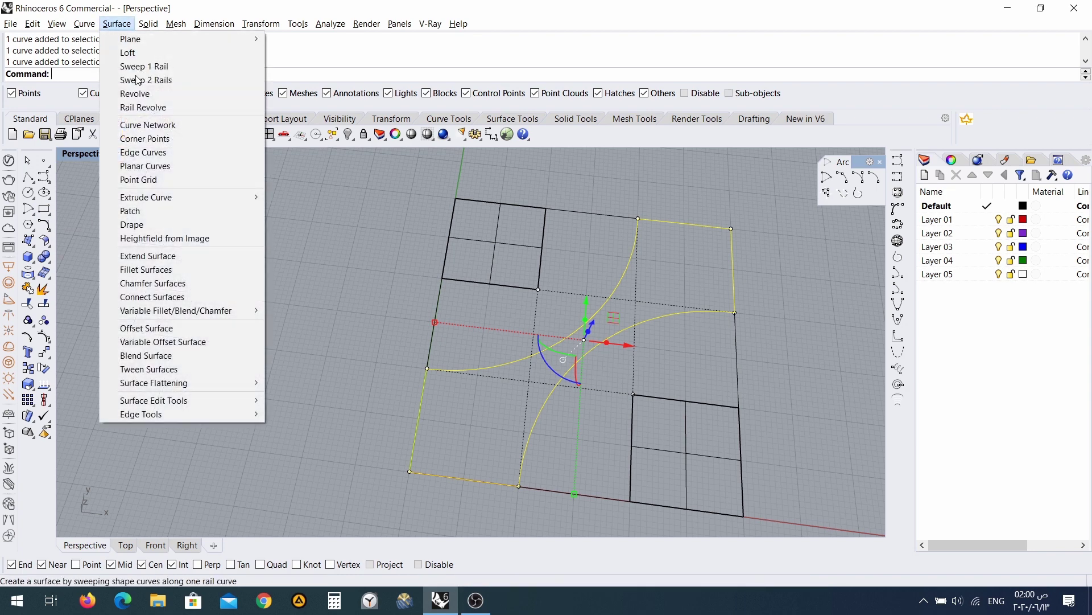
left_click(173, 166)
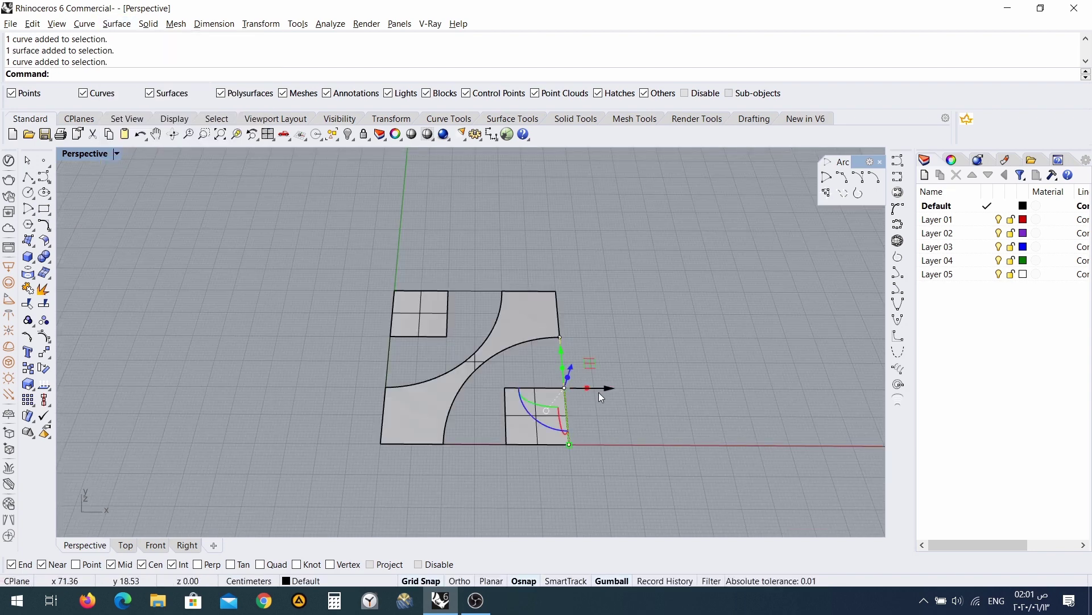
key("Delete")
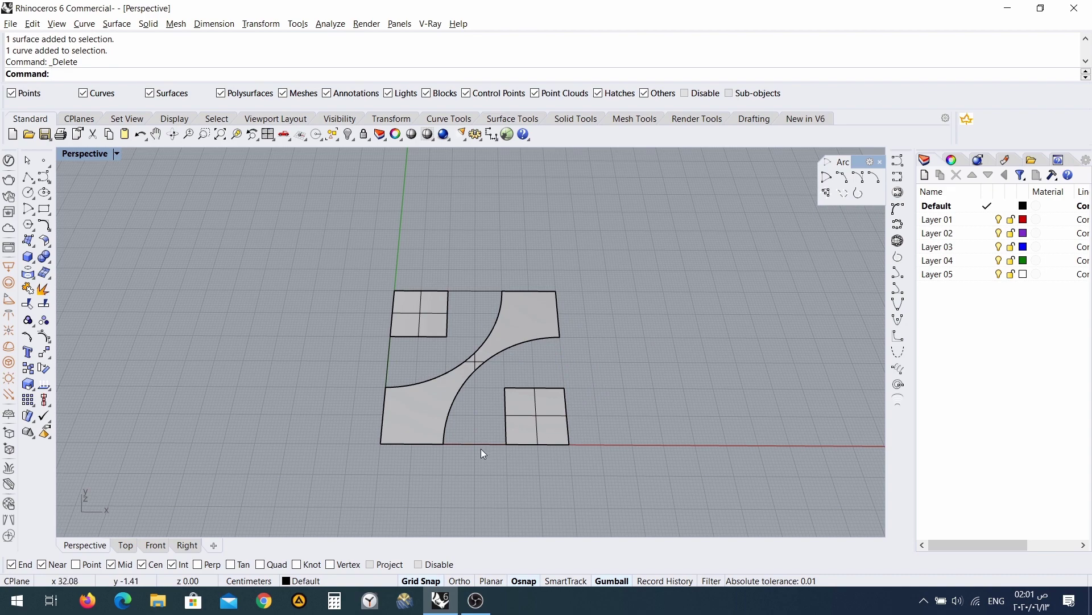
- Delete the stray curve near the top-left square and a leftover arc curve
left_click(384, 360)
key("Delete")
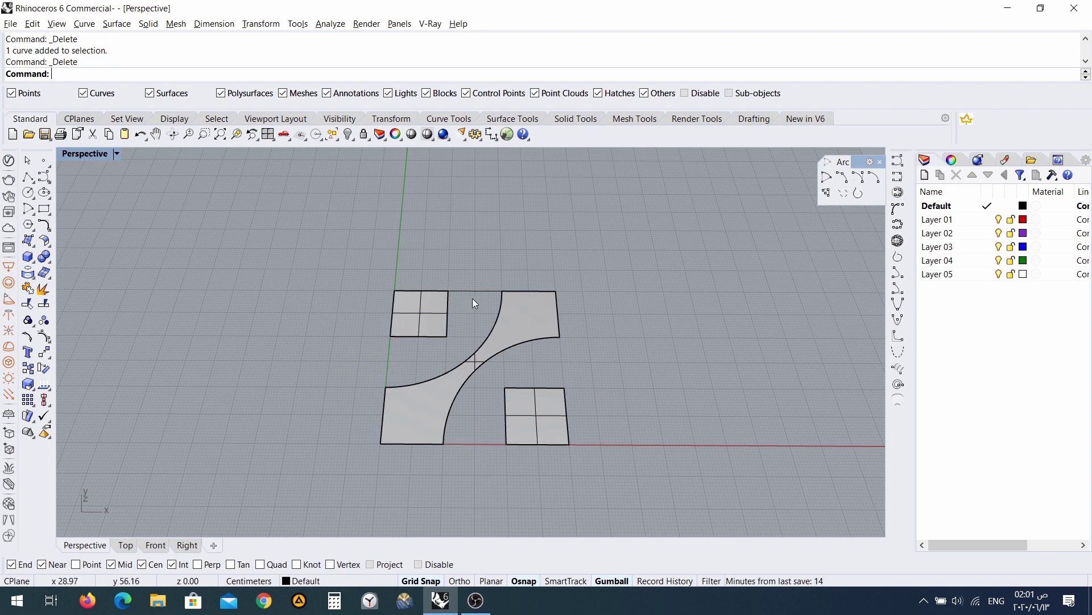
scroll(494, 326, "down", 3)
scroll(520, 355, "up", 4)
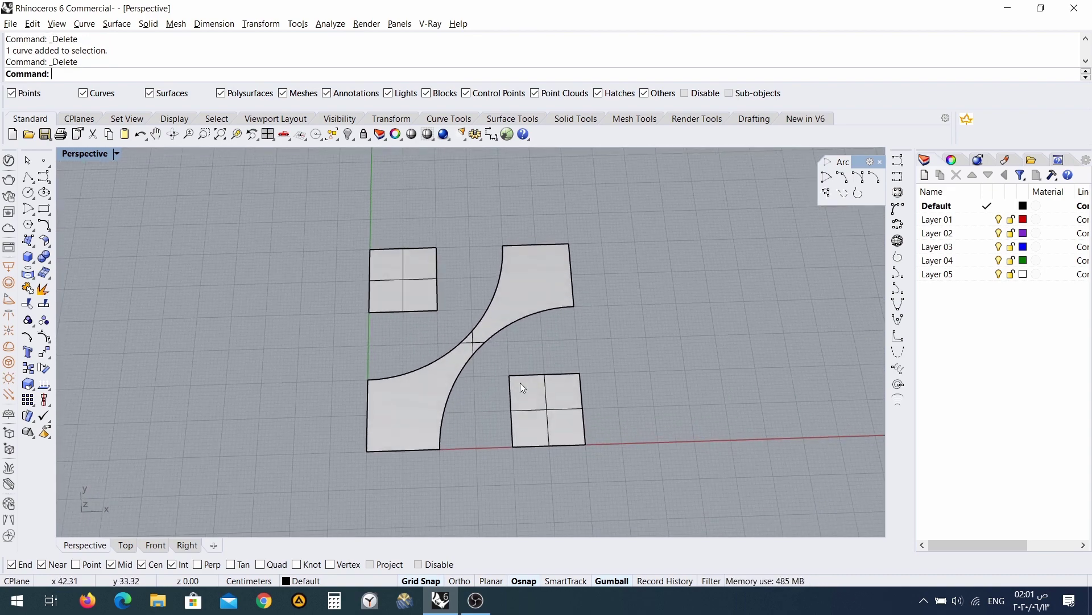
scroll(503, 382, "down", 3)
left_click(465, 411)
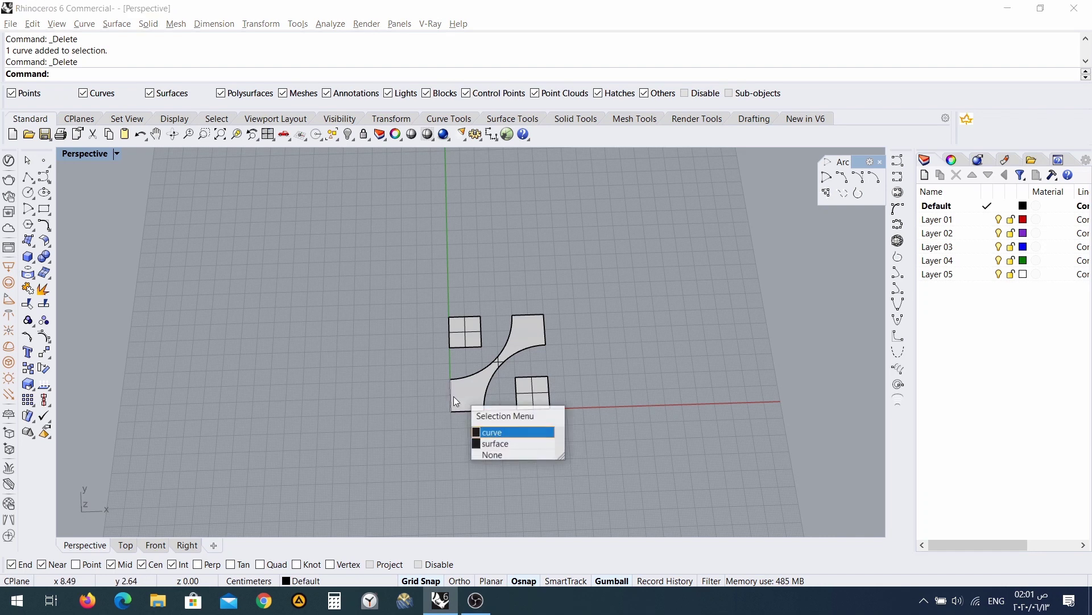
left_click(496, 430)
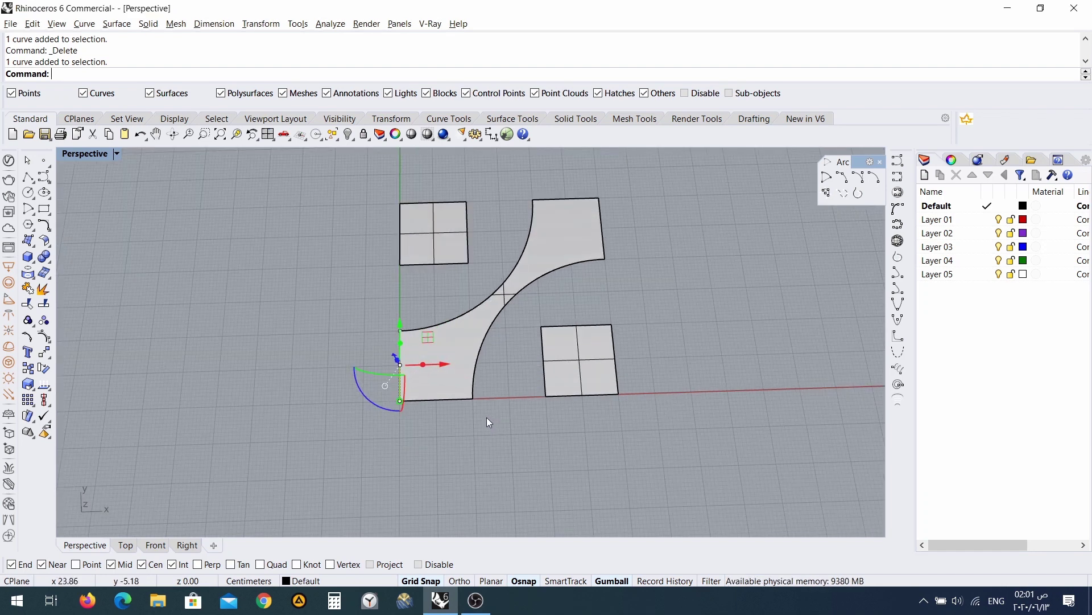
key("Delete")
- Select overlapping edge curves along the surface border and check the curved surface
left_click(438, 401)
left_click(486, 436)
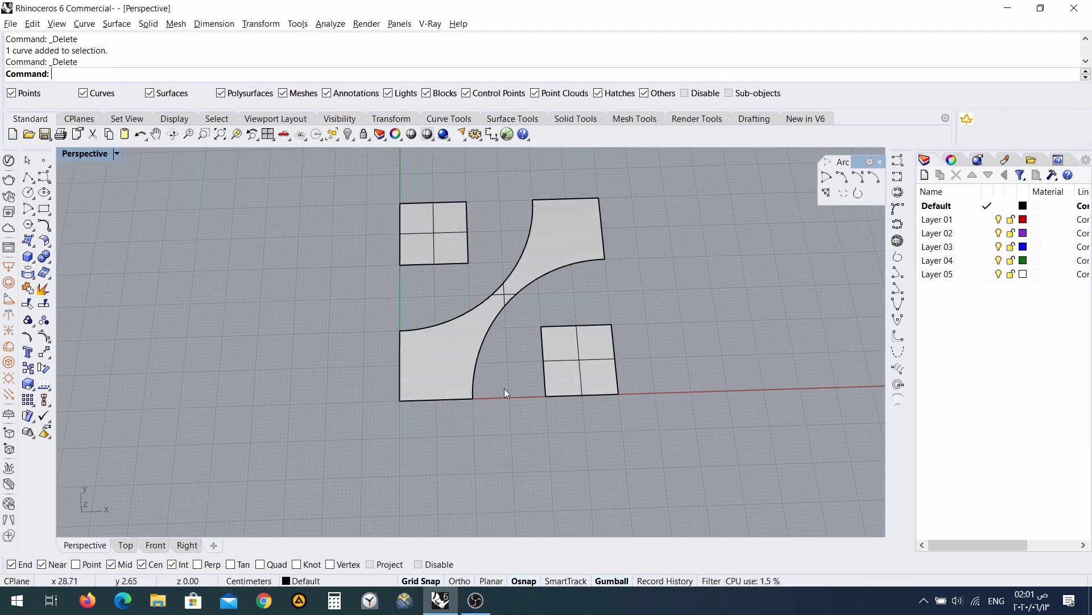
left_click(613, 228)
left_click(637, 263)
left_click(579, 197)
left_click(663, 252)
left_click(576, 197)
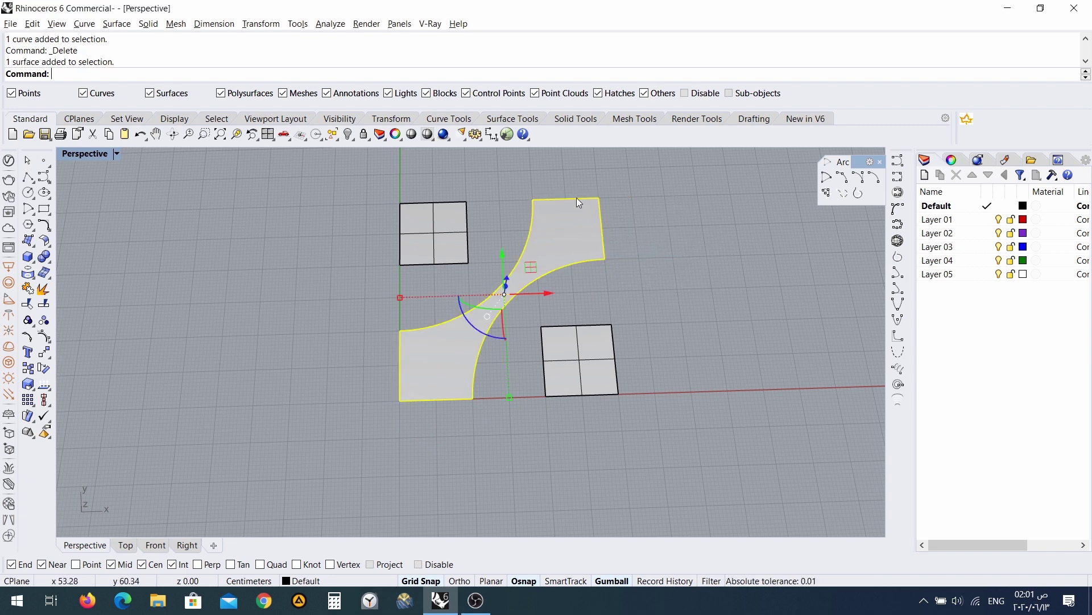
left_click(651, 255)
- Delete the duplicate outline curves of the lower-right and upper-left squares
left_click(595, 329)
left_click(642, 367)
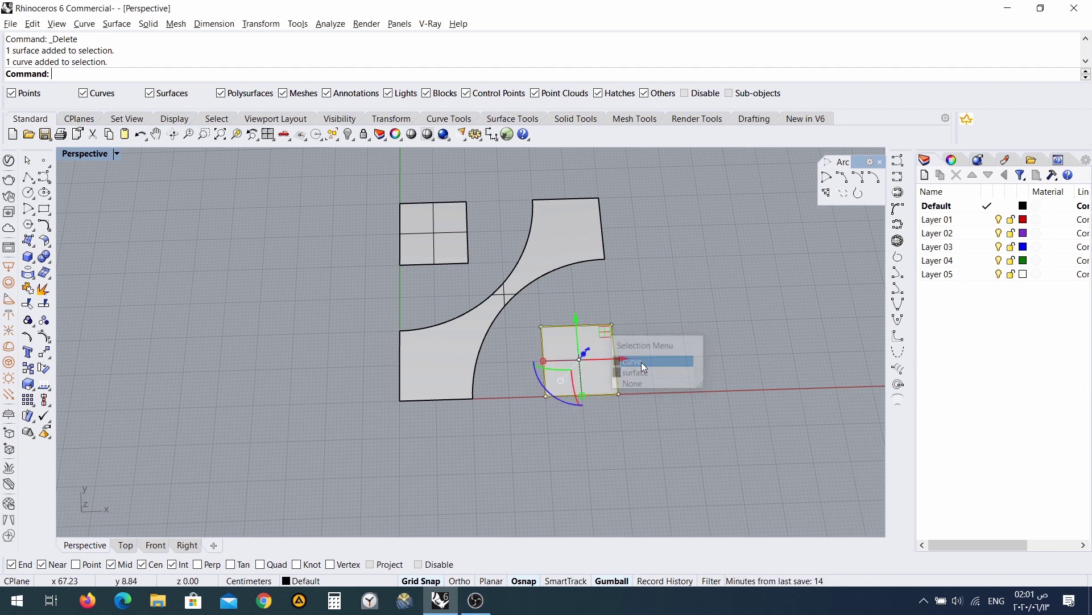
key("Delete")
left_click(424, 204)
left_click(468, 242)
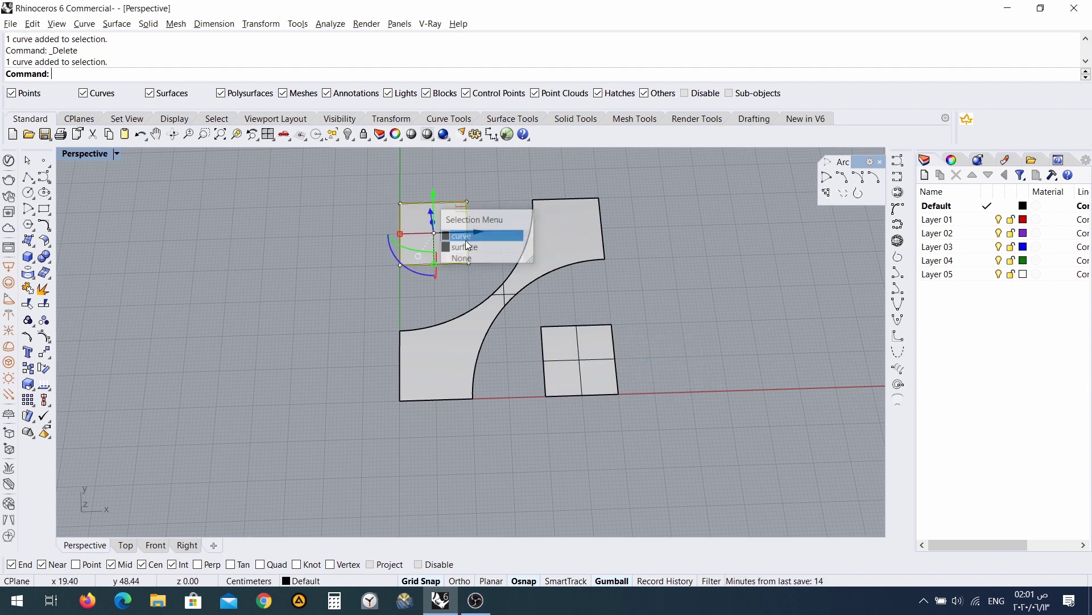
key("Delete")
right_click_drag(621, 348, 596, 317)
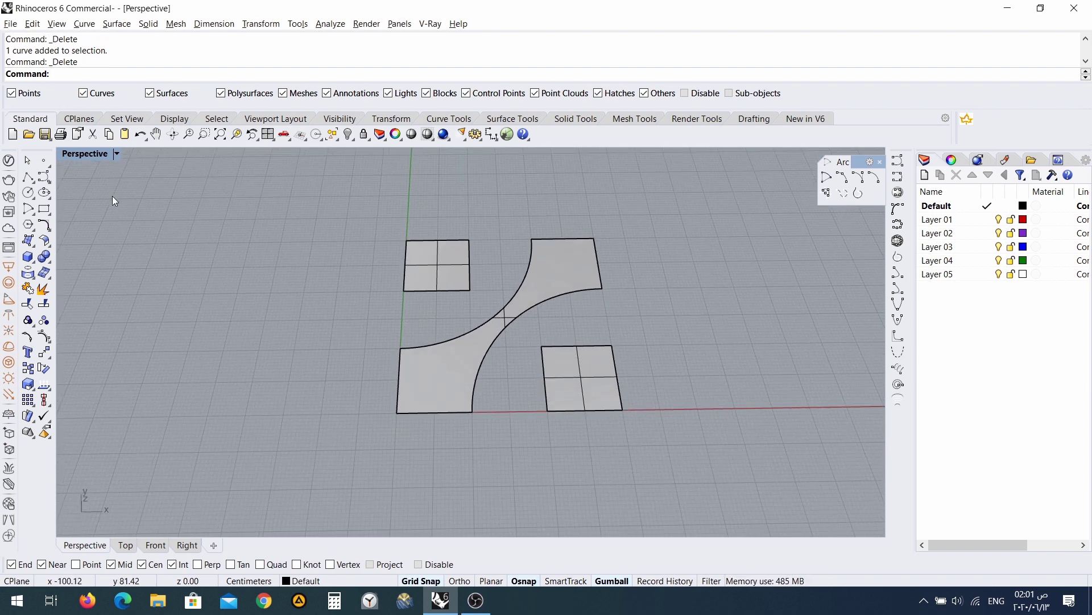
- Draw a 60 by 60 square rectangle with its first corner at the origin
left_click(43, 209)
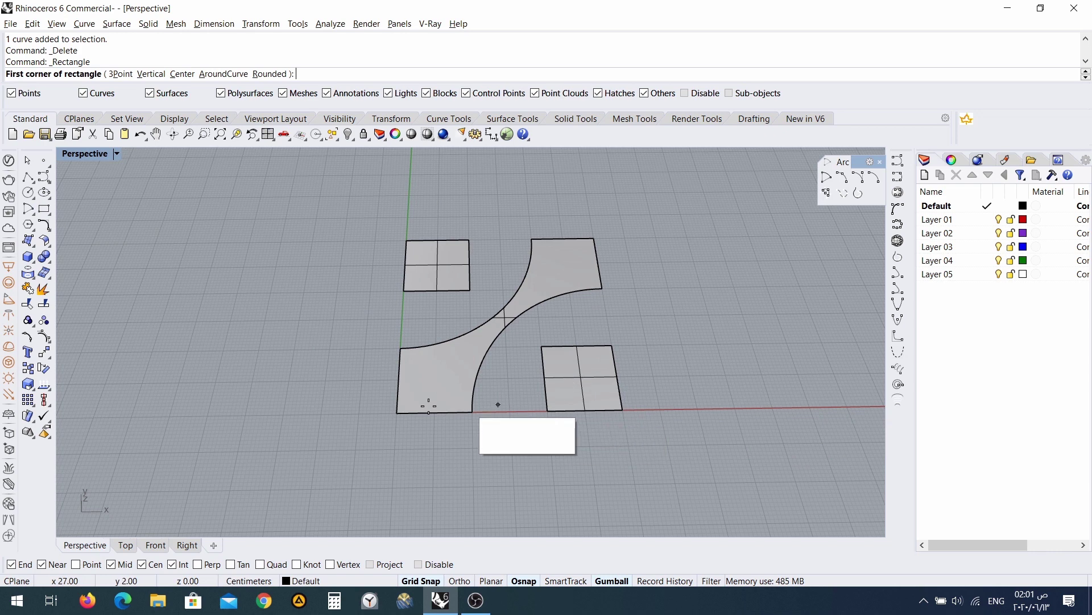
left_click(396, 413)
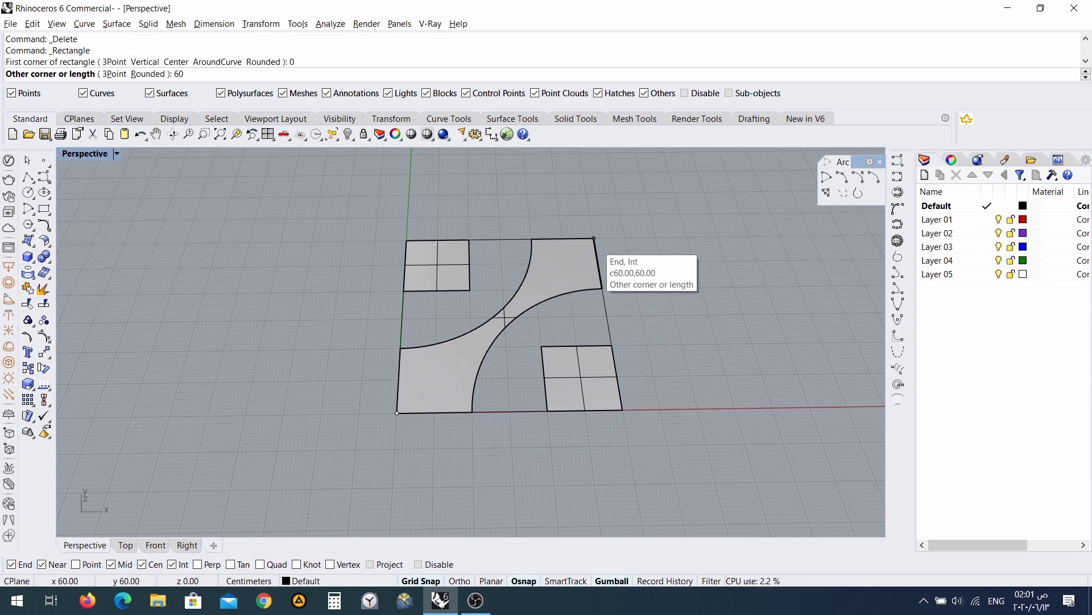
key("Return")
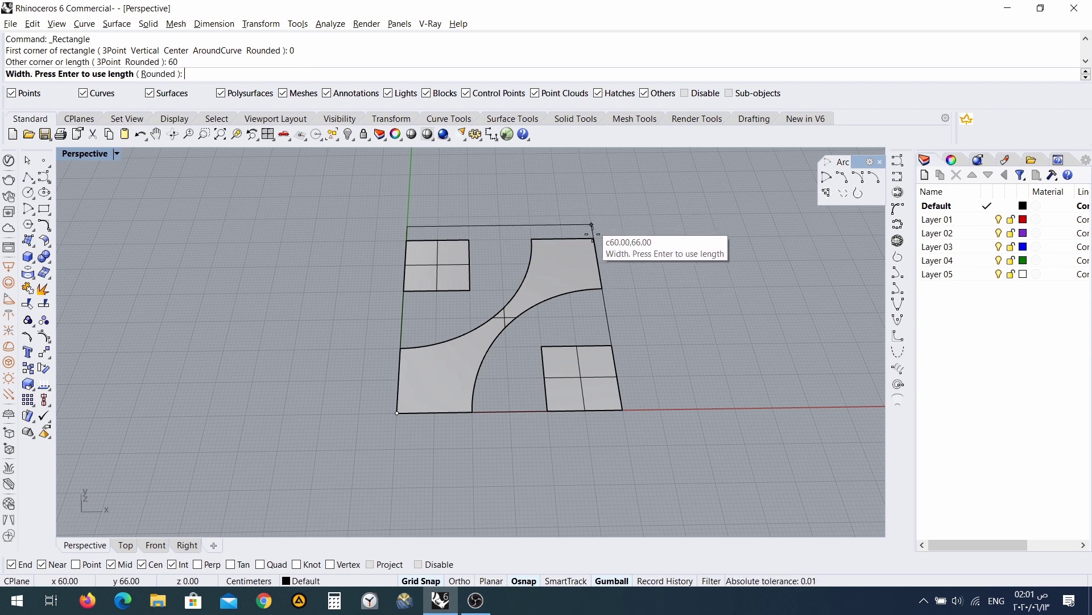
type("60")
key("Return")
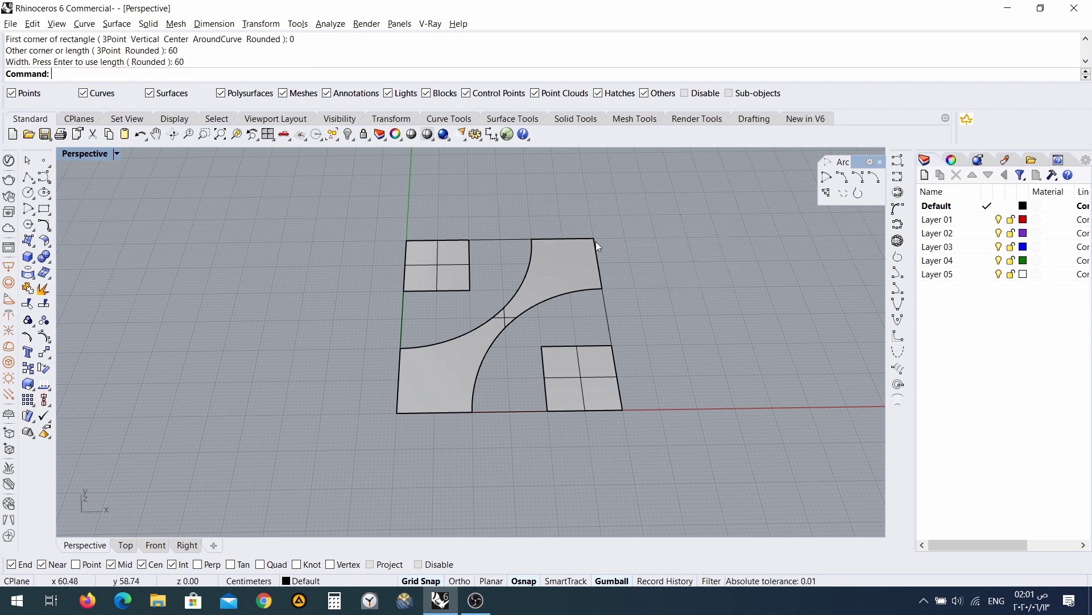
left_click(603, 312)
key("Escape")
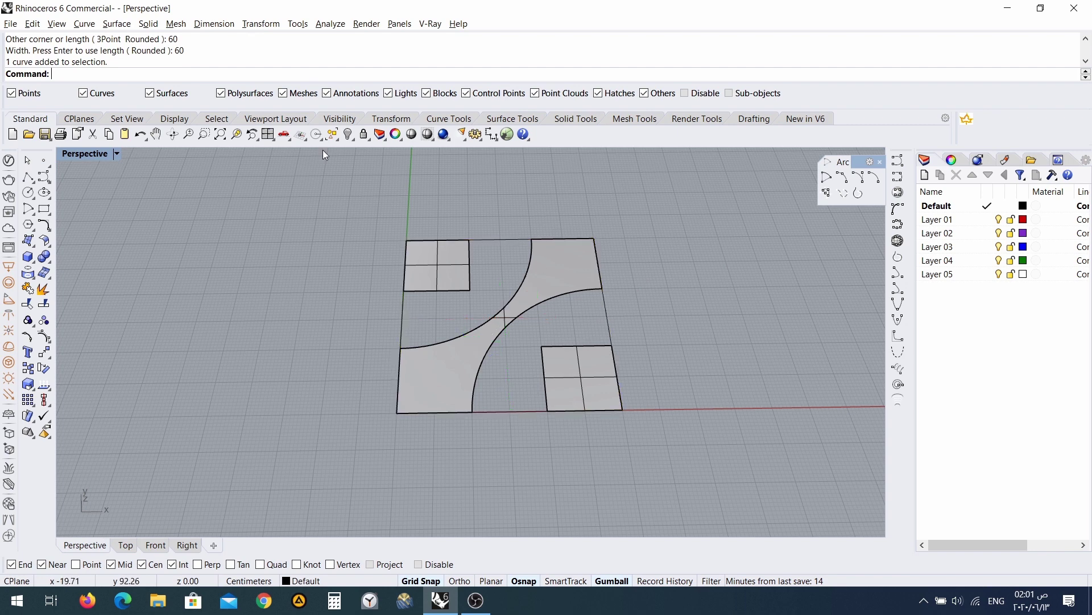
- Fill the outer square and the tile curves with flat surfaces using Planar Curves
left_click(85, 25)
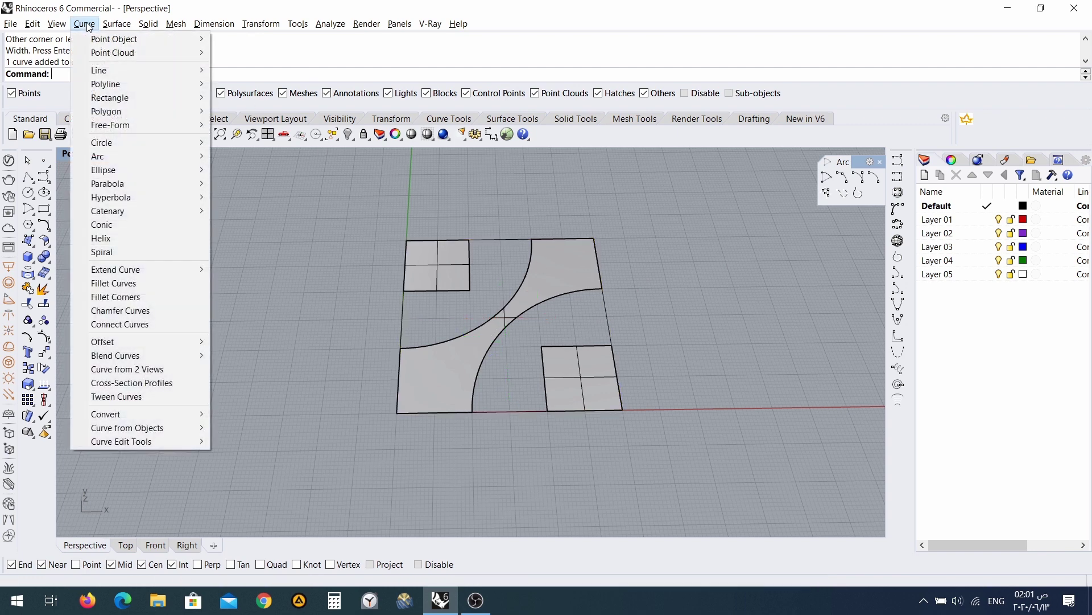
mouse_move(116, 24)
left_click(504, 243)
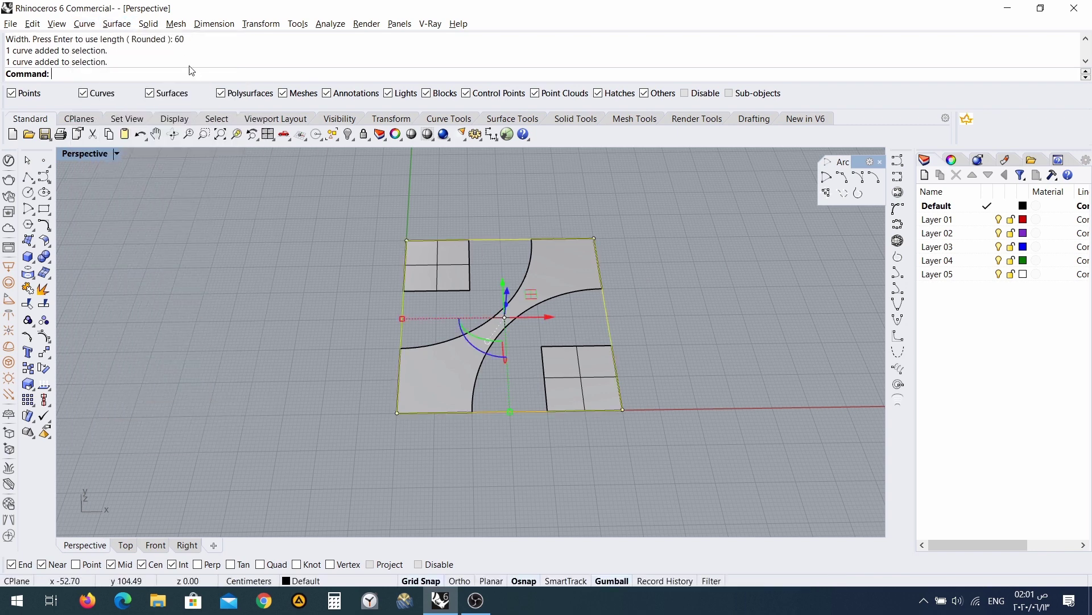
left_click(109, 26)
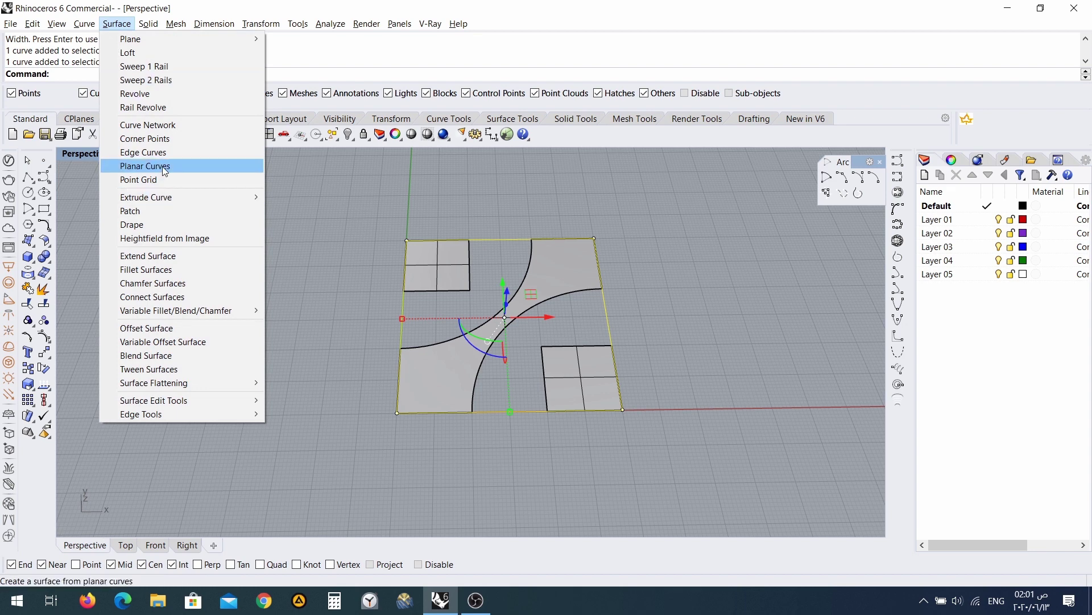
left_click(145, 166)
left_click_drag(778, 344, 726, 285)
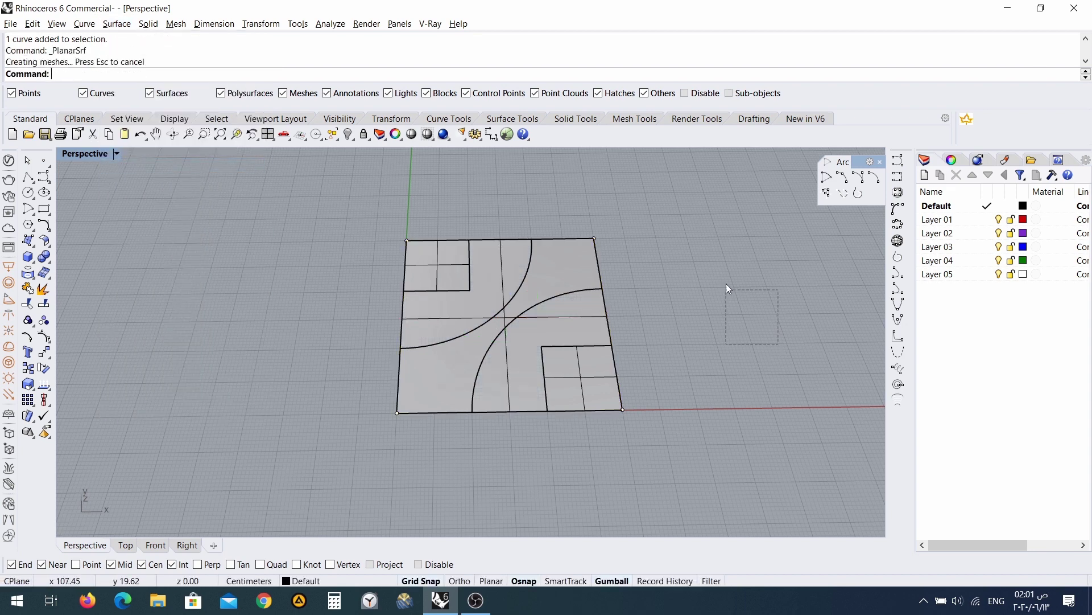
right_click(691, 332)
left_click_drag(641, 195, 366, 465)
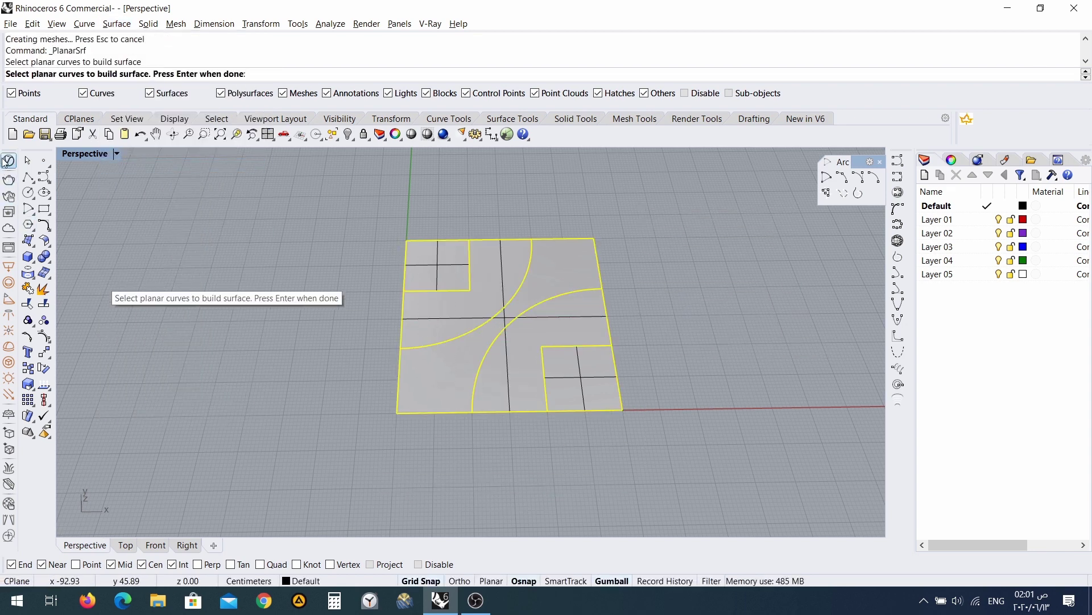
left_click(31, 165)
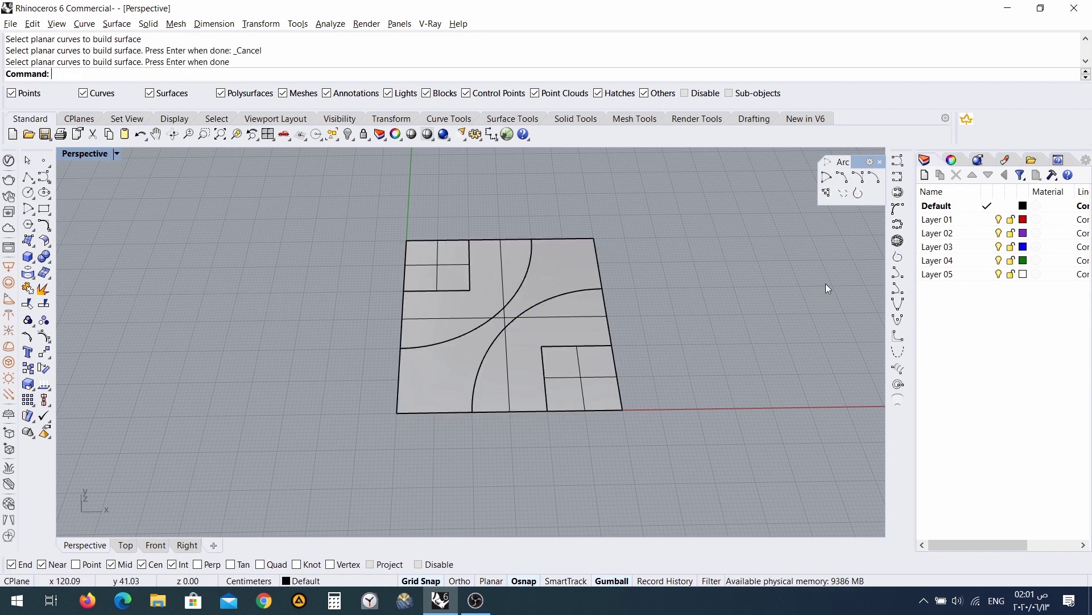
- Turn off Show surface isocurves in Properties, then select the small corner square surface
left_click(950, 163)
left_click_drag(190, 559, 189, 560)
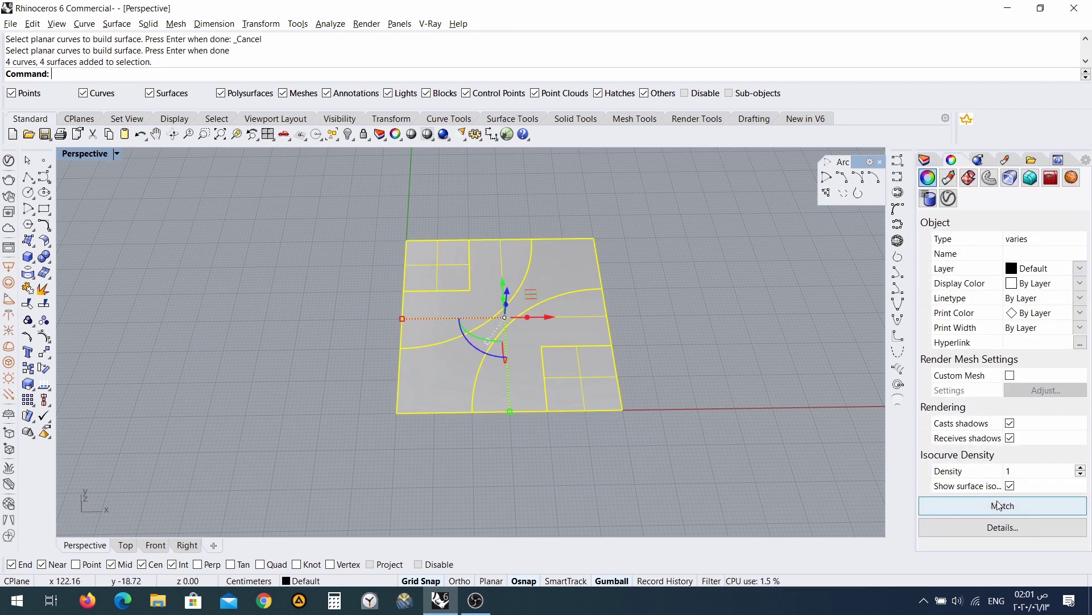
left_click(1011, 487)
left_click(777, 419)
right_click_drag(778, 424, 592, 401)
left_click(592, 400)
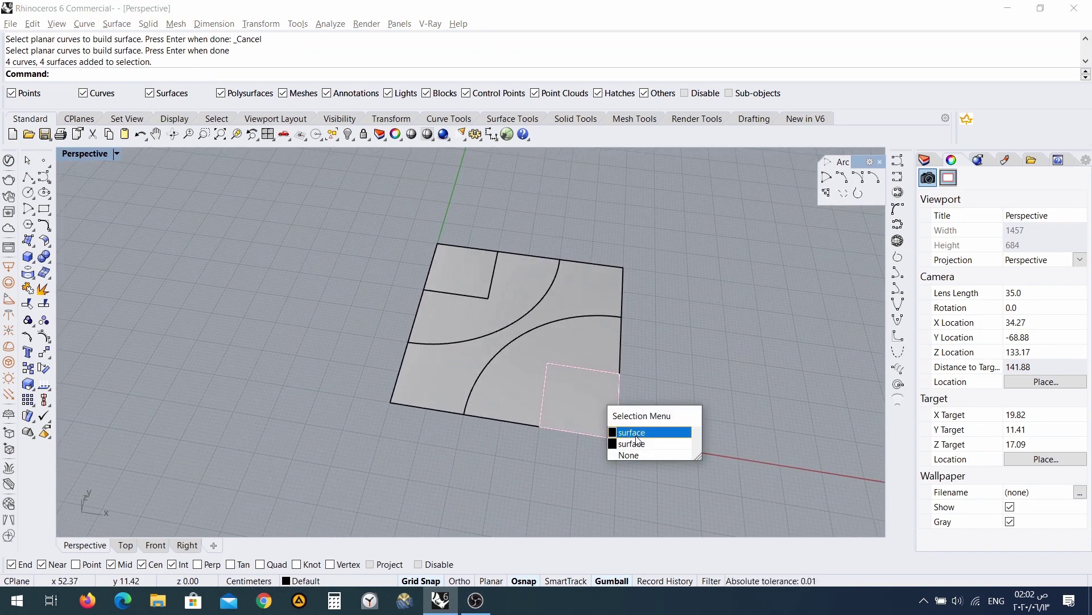
left_click(636, 432)
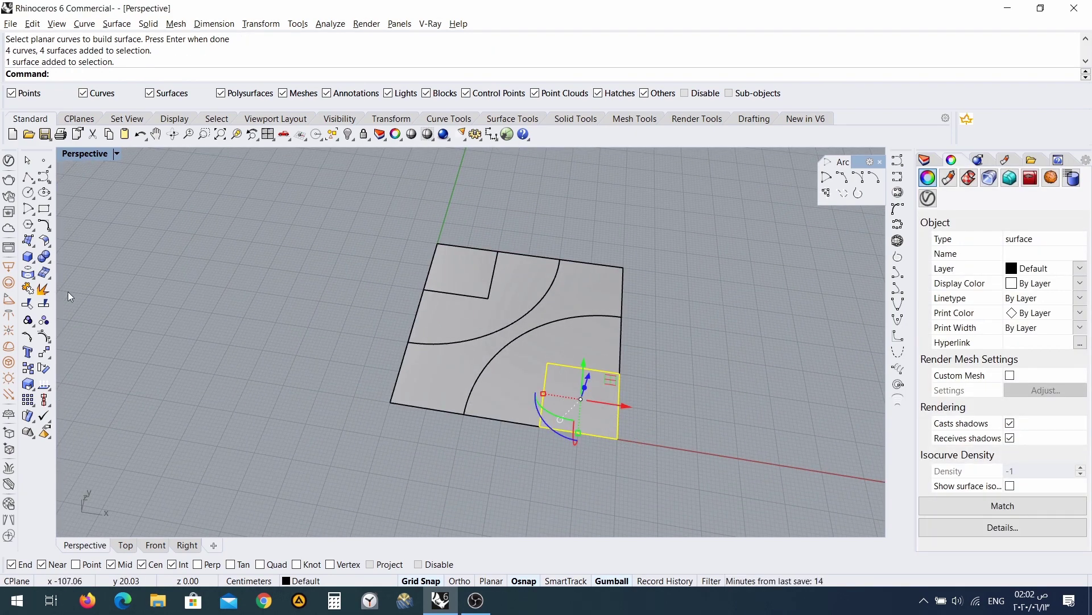
- Extrude the small corner square surface straight up by 1.5 into a solid slab
left_click(146, 24)
mouse_move(199, 256)
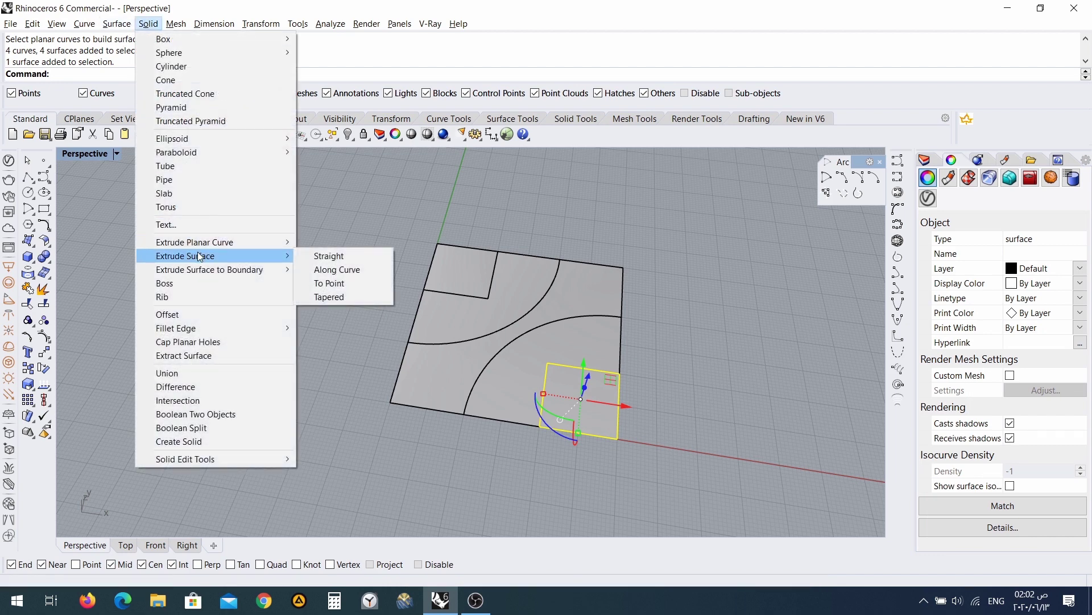
left_click(333, 256)
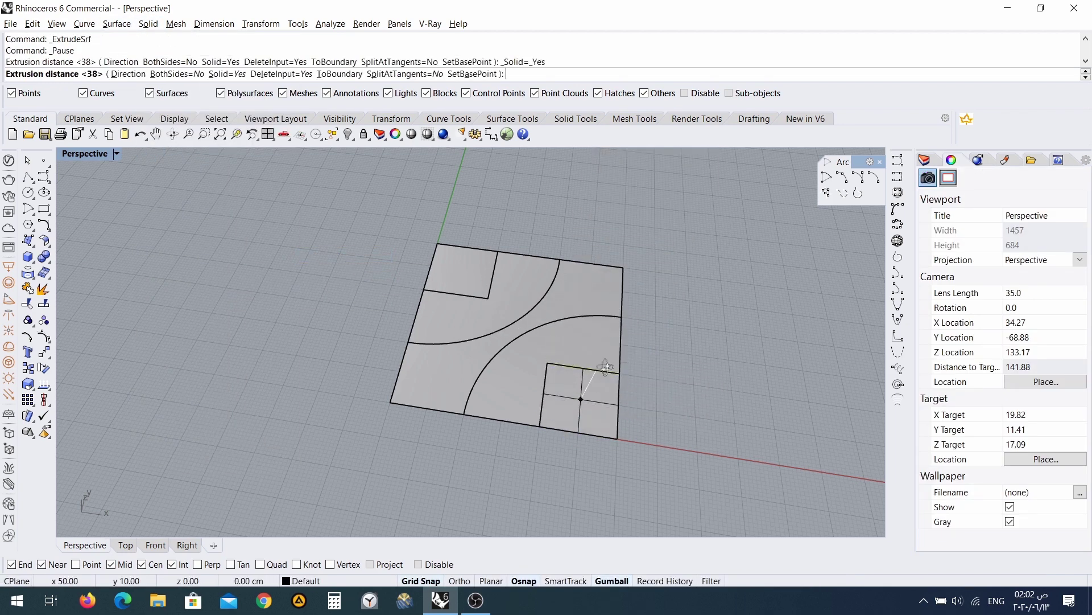
right_click_drag(606, 367, 618, 336)
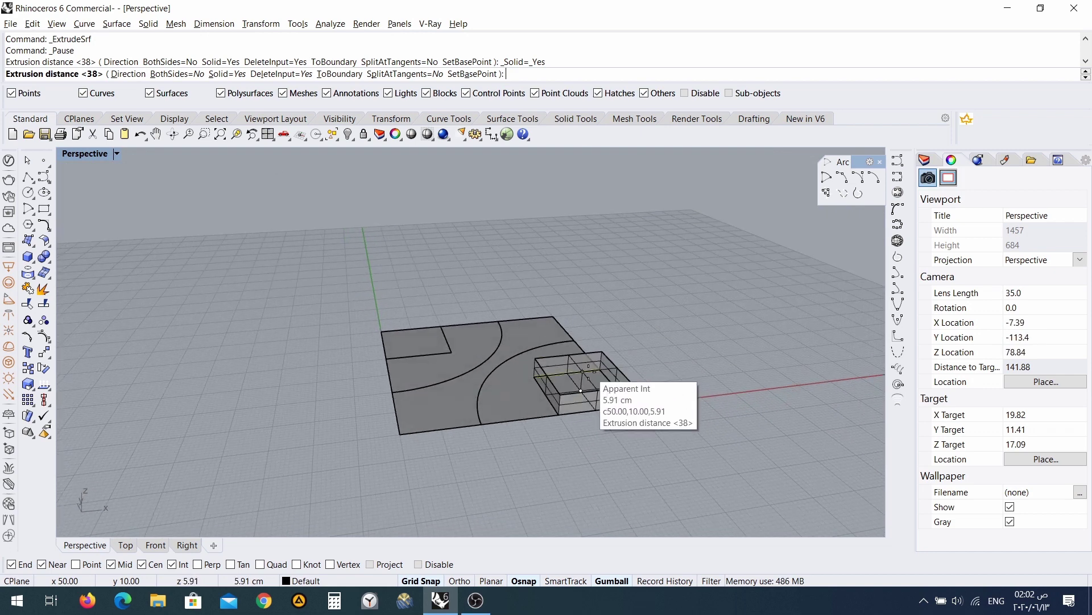
scroll(582, 371, "up", 7)
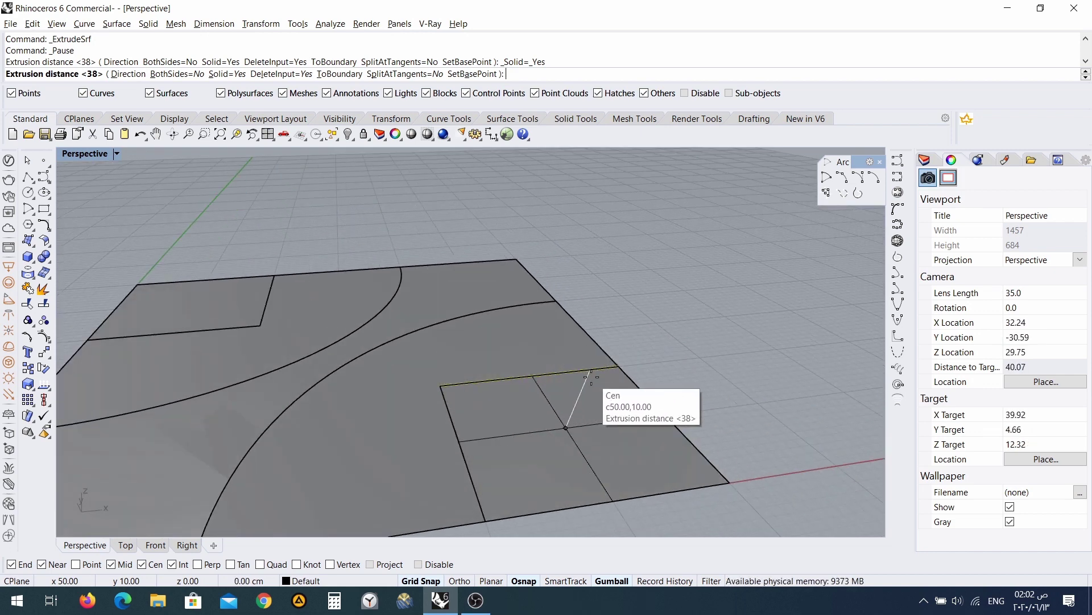
type("1.5")
key("Return")
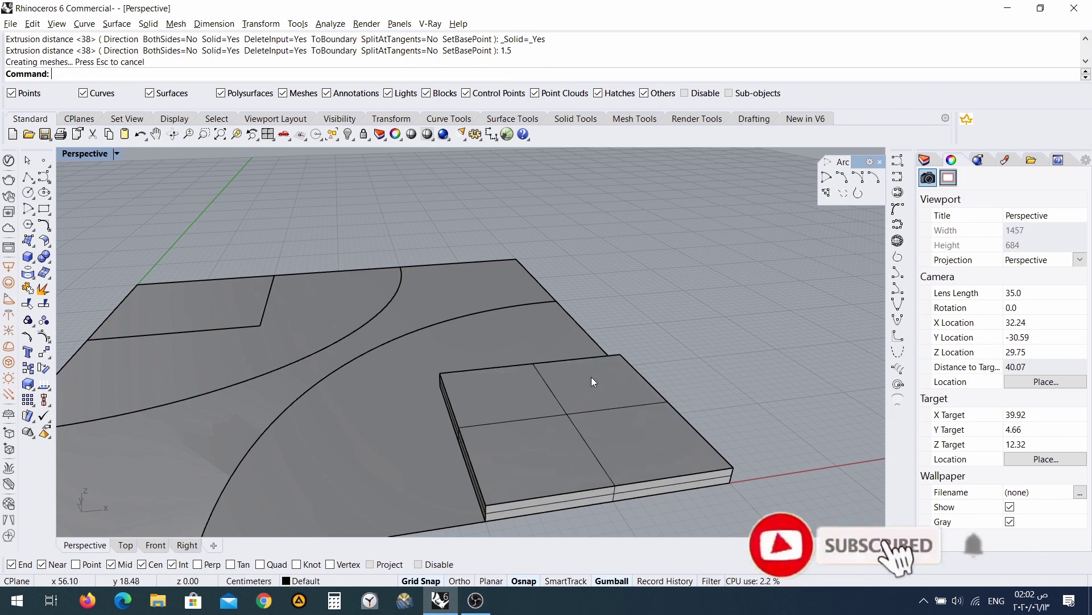
right_click_drag(585, 380, 497, 405)
scroll(488, 431, "down", 10)
right_click_drag(490, 459, 453, 393)
left_click(456, 391)
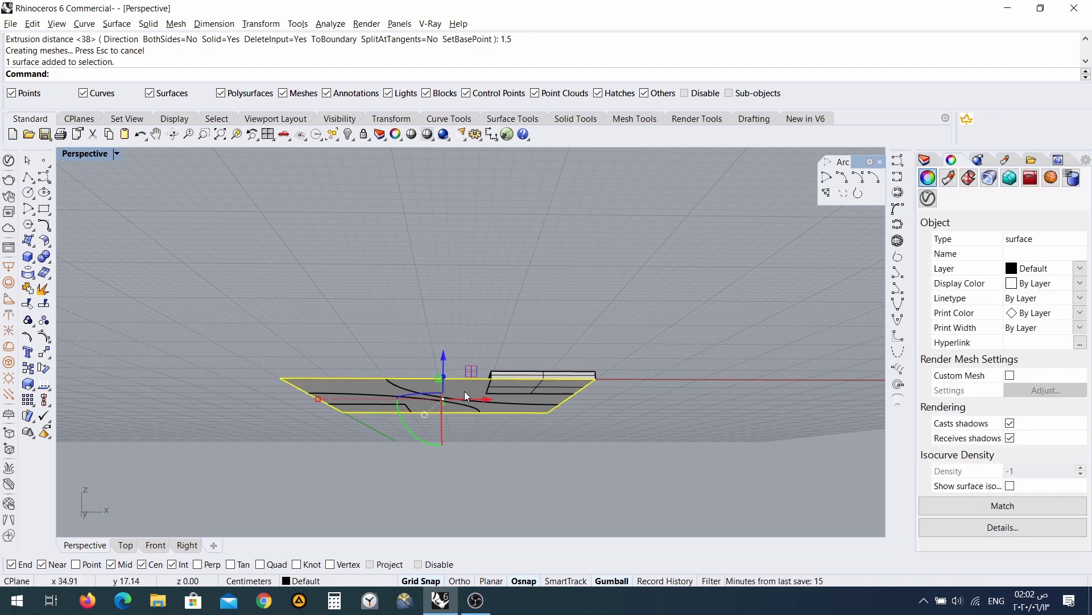
- Extrude the selected flat region 1 cm thick
right_click(465, 391)
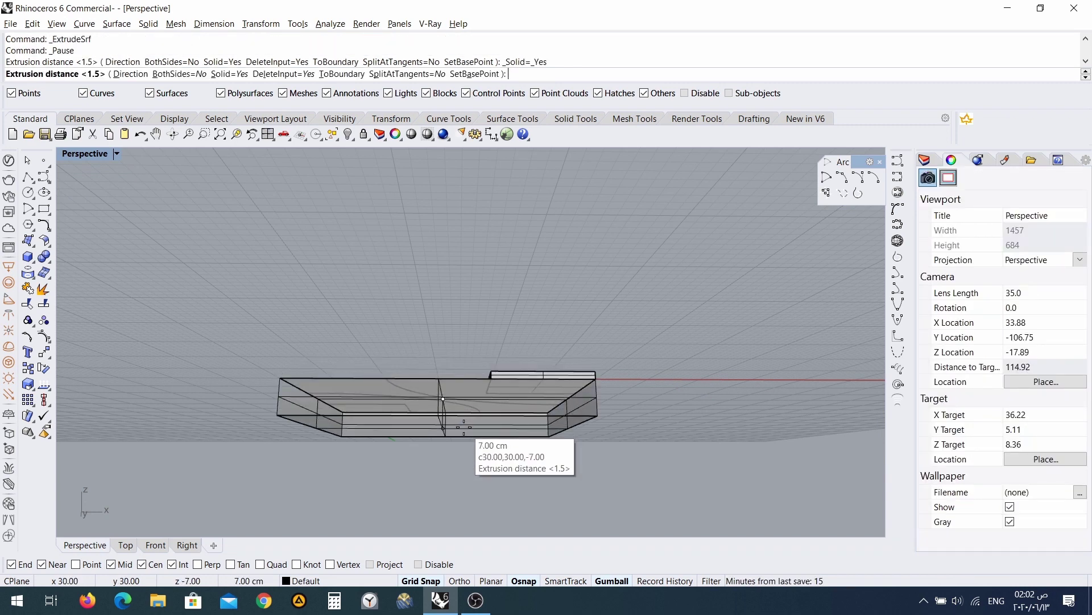
type("1")
key("Return")
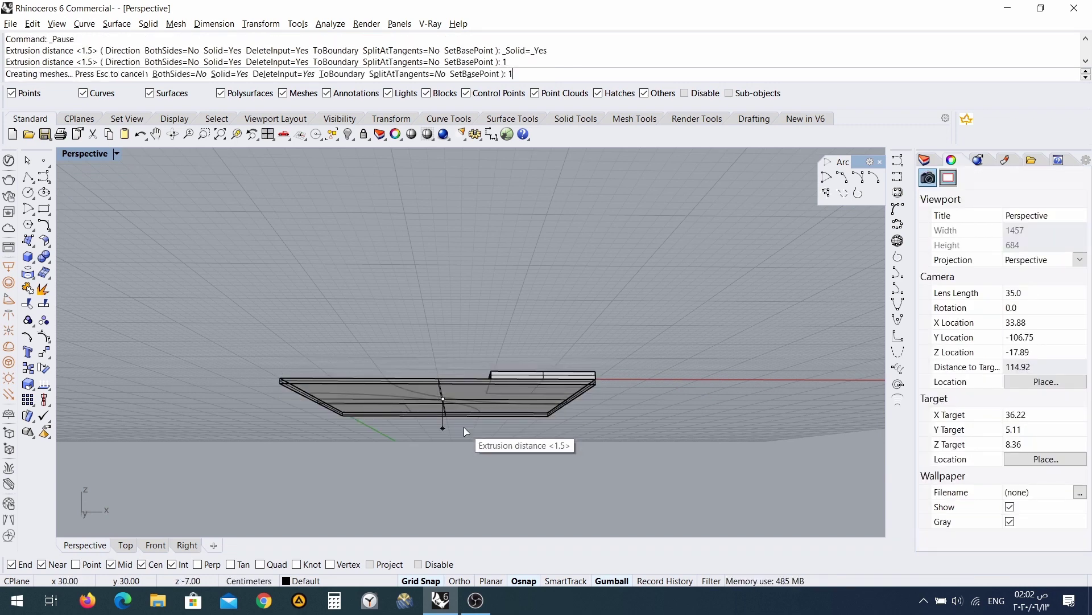
right_click_drag(459, 389, 460, 466)
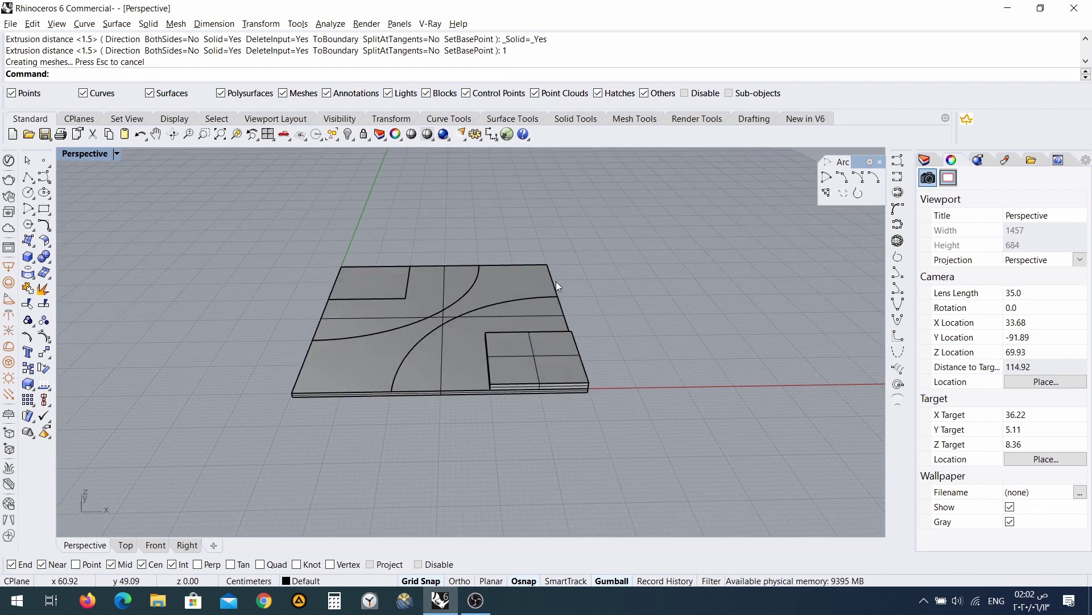
right_click_drag(556, 284, 535, 285)
- Extrude the curved arc-bounded surface 1.5 cm thick
left_click(497, 239)
left_click(539, 276)
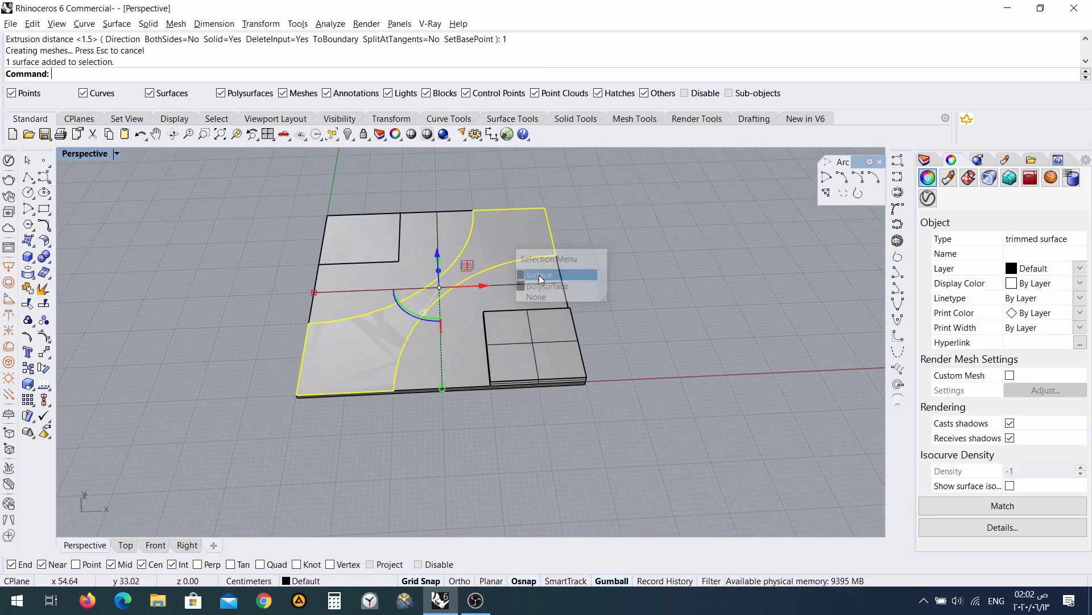
right_click(512, 226)
type("1")
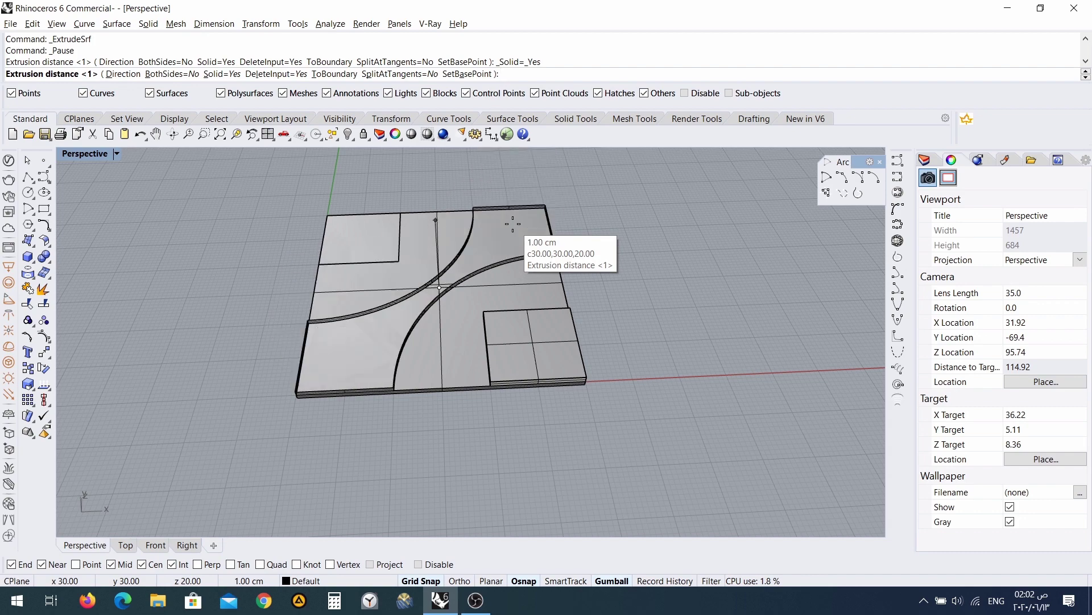
type("1.5")
key("Return")
right_click_drag(486, 172, 432, 209)
- Extrude the remaining small corner square 1.5 cm thick
left_click(256, 358)
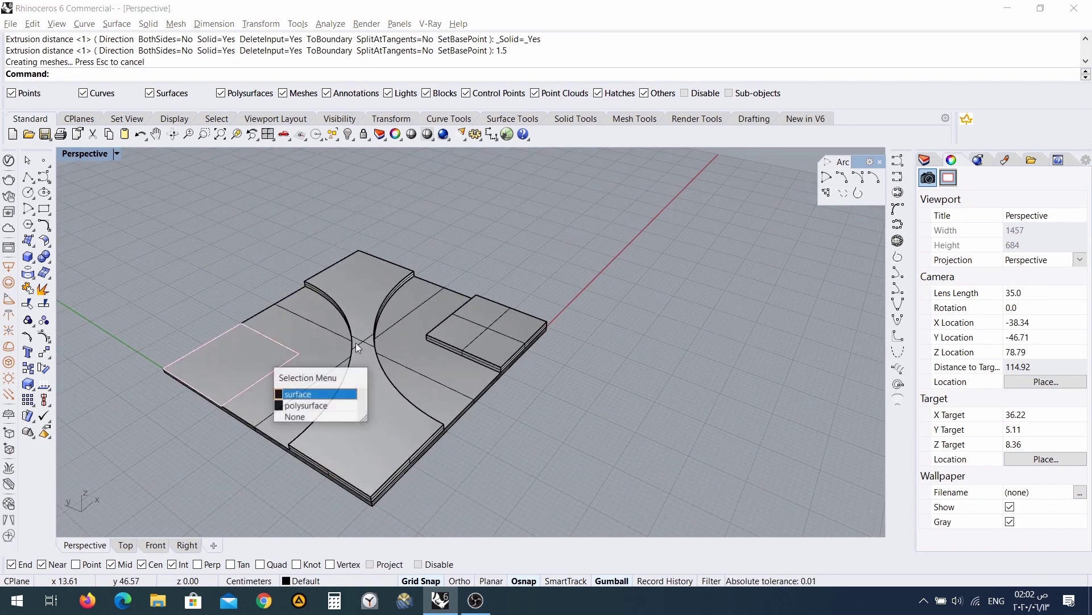
left_click(308, 391)
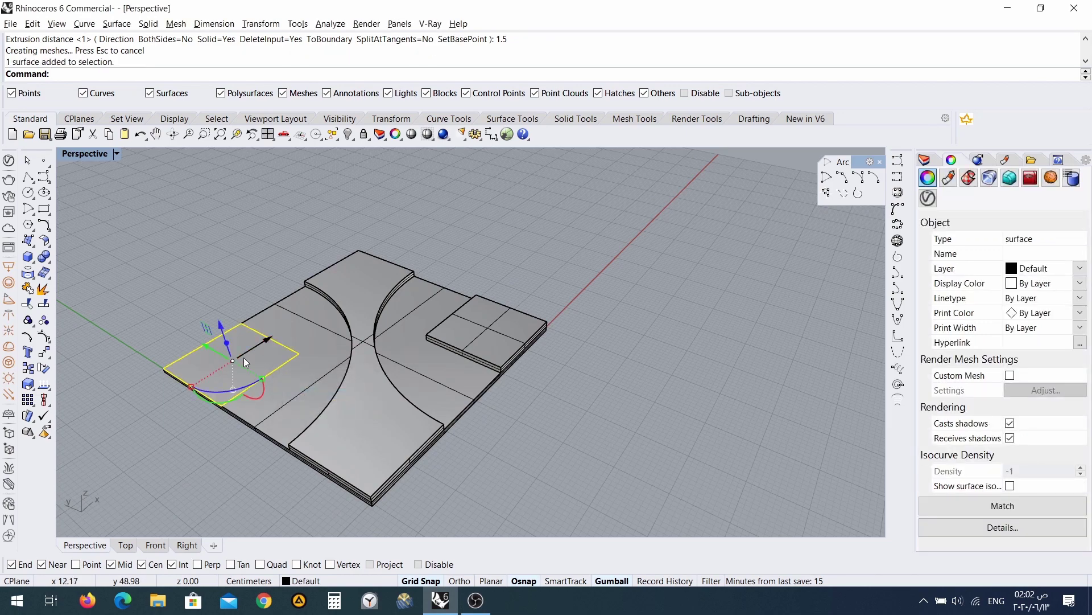
key("Return")
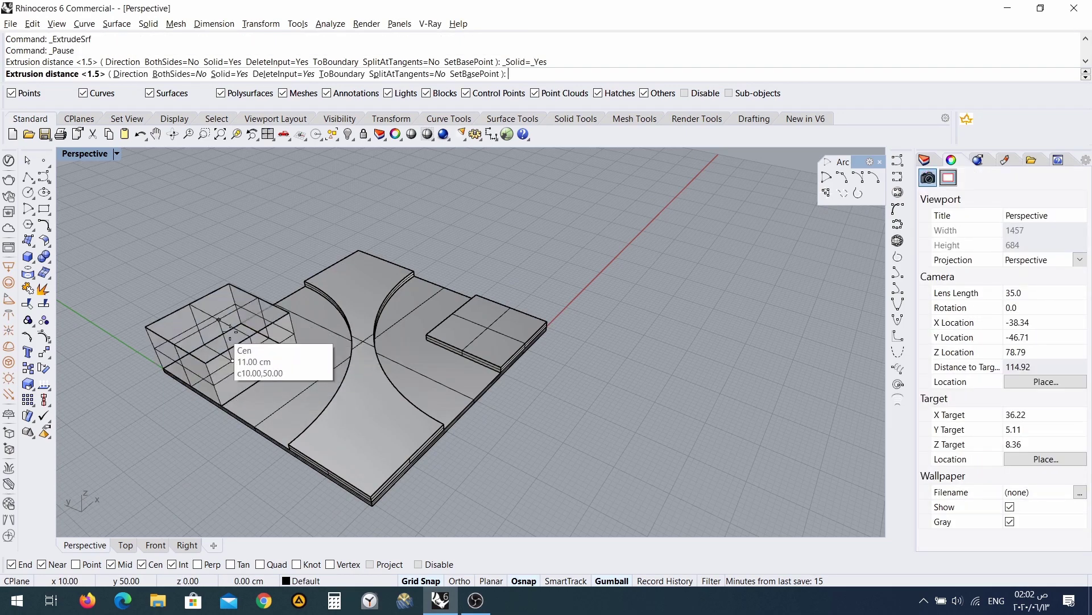
left_click(339, 310)
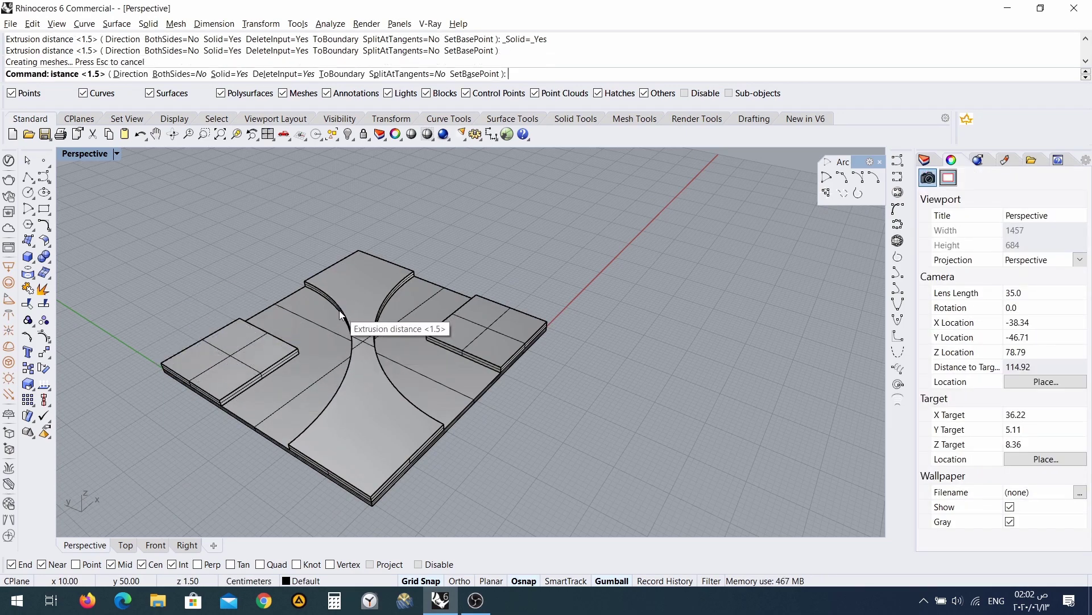
right_click_drag(339, 310, 309, 295)
right_click_drag(582, 311, 590, 200)
key("ctrl+a")
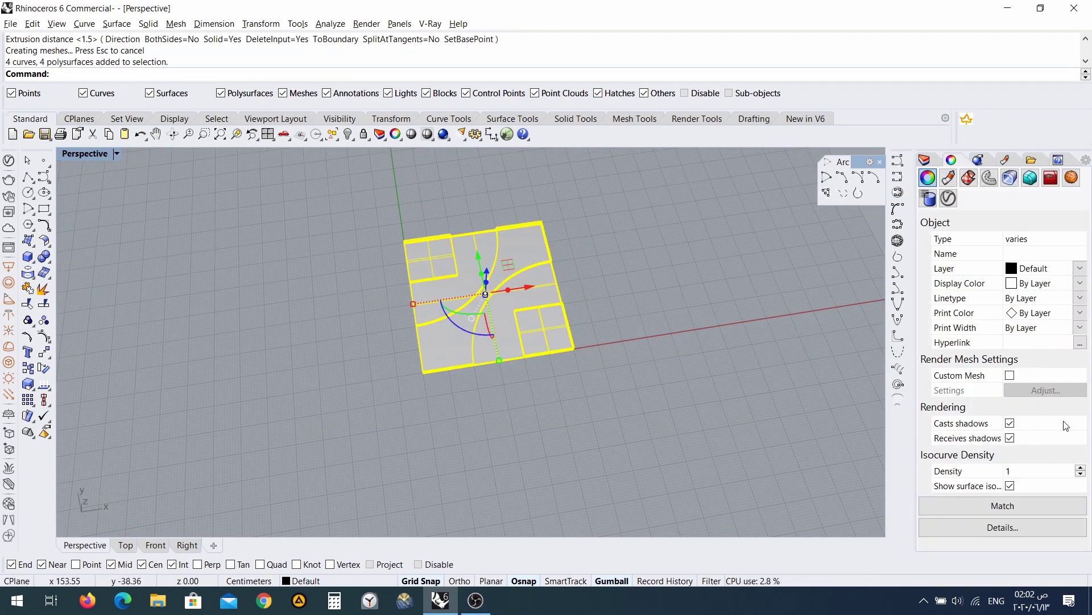
- Hide surface isocurves on the pieces and join the tile's loose curves
left_click(1012, 487)
left_click(649, 380)
right_click_drag(643, 365, 620, 341)
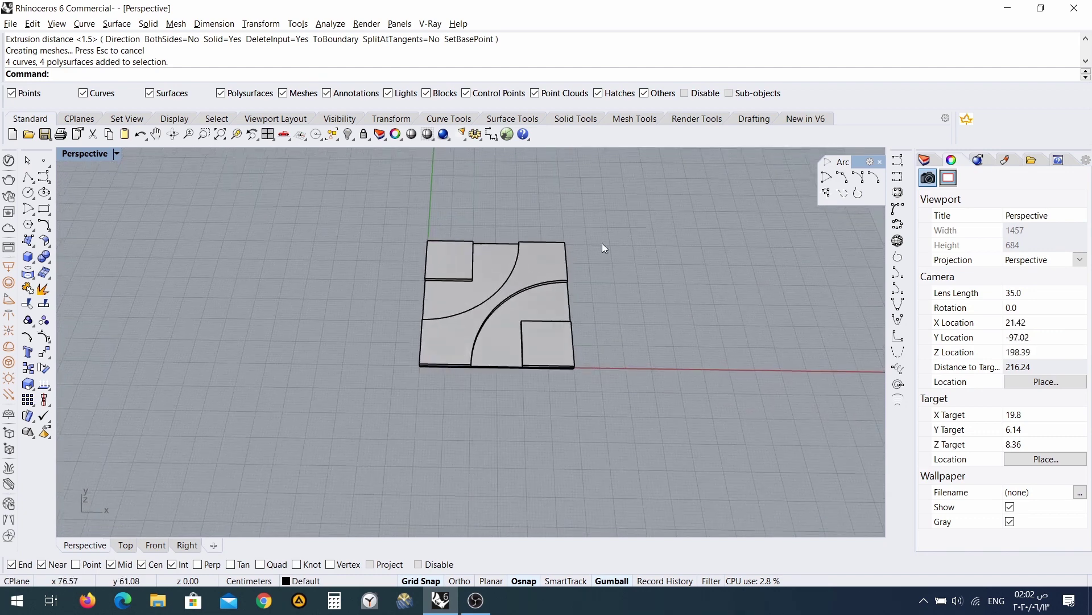
left_click_drag(399, 400, 399, 399)
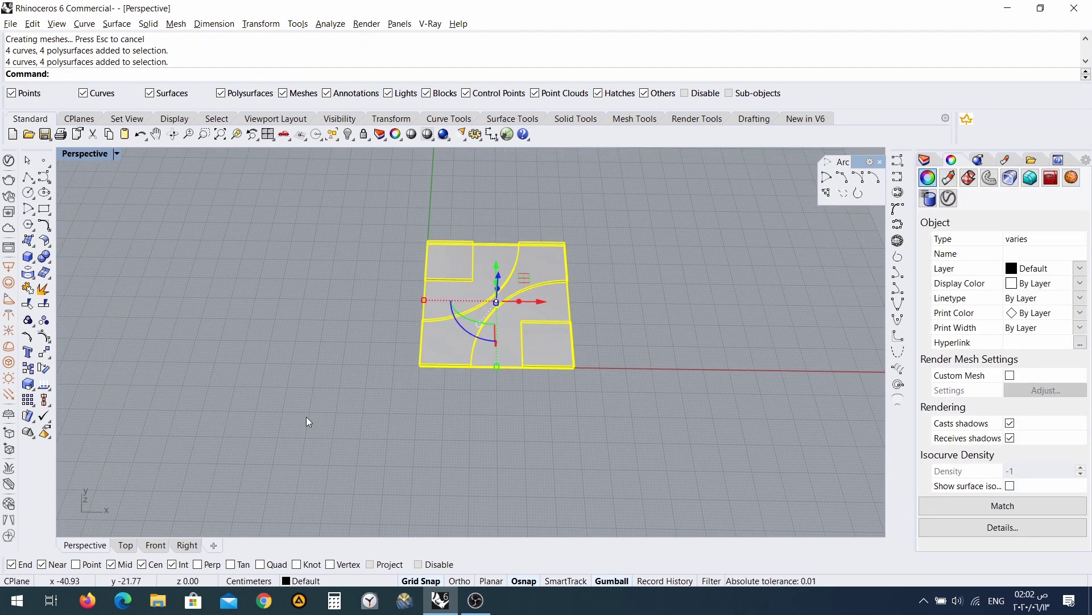
left_click(28, 288)
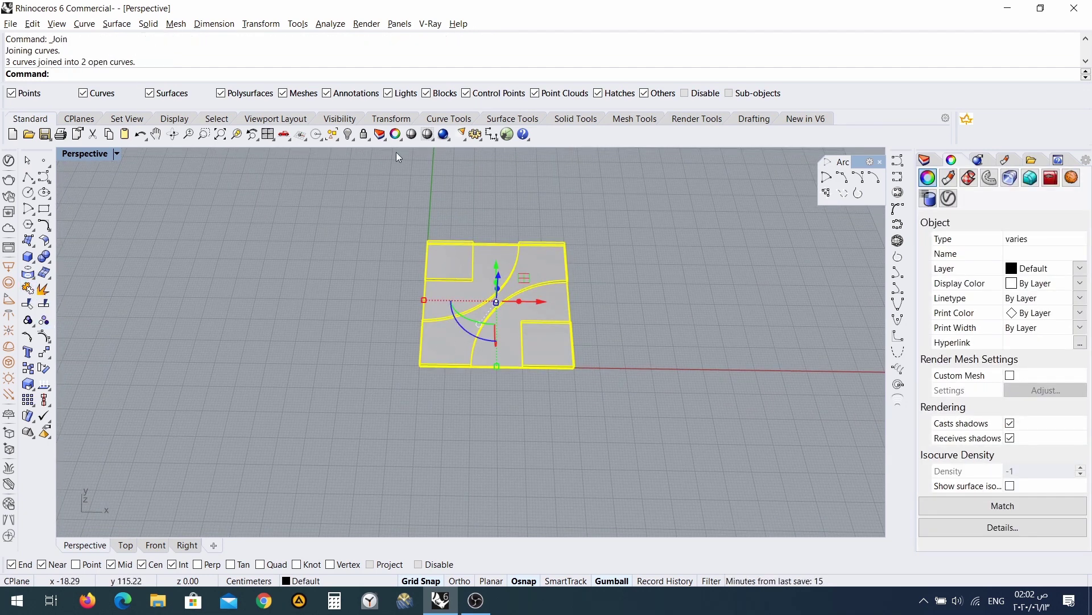
- Boolean-union the extruded pieces into one closed solid, then view it from the Top
left_click_drag(368, 200, 620, 445)
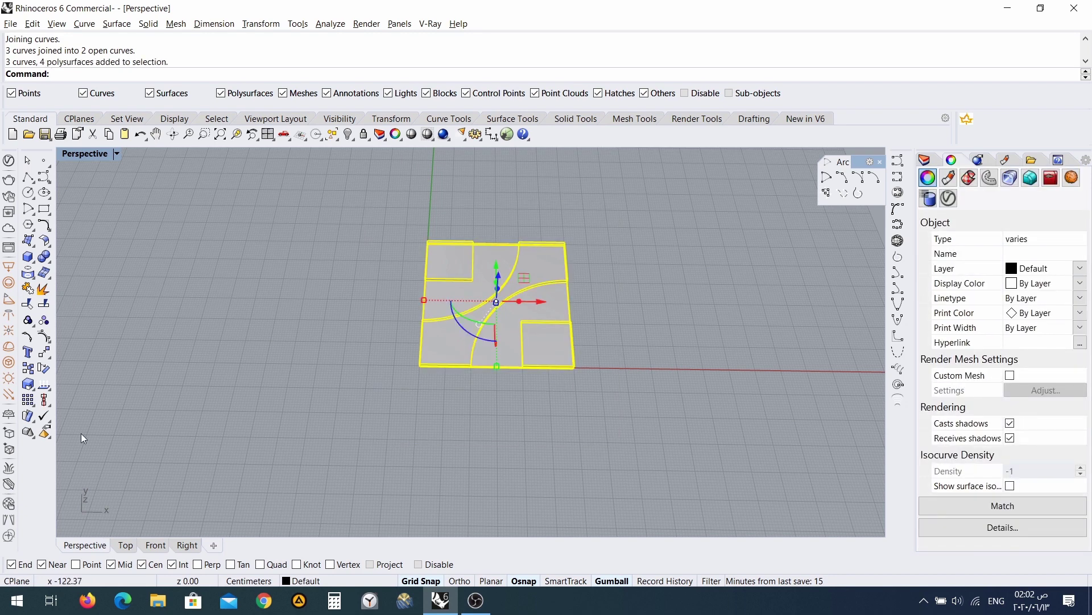
left_click(44, 257)
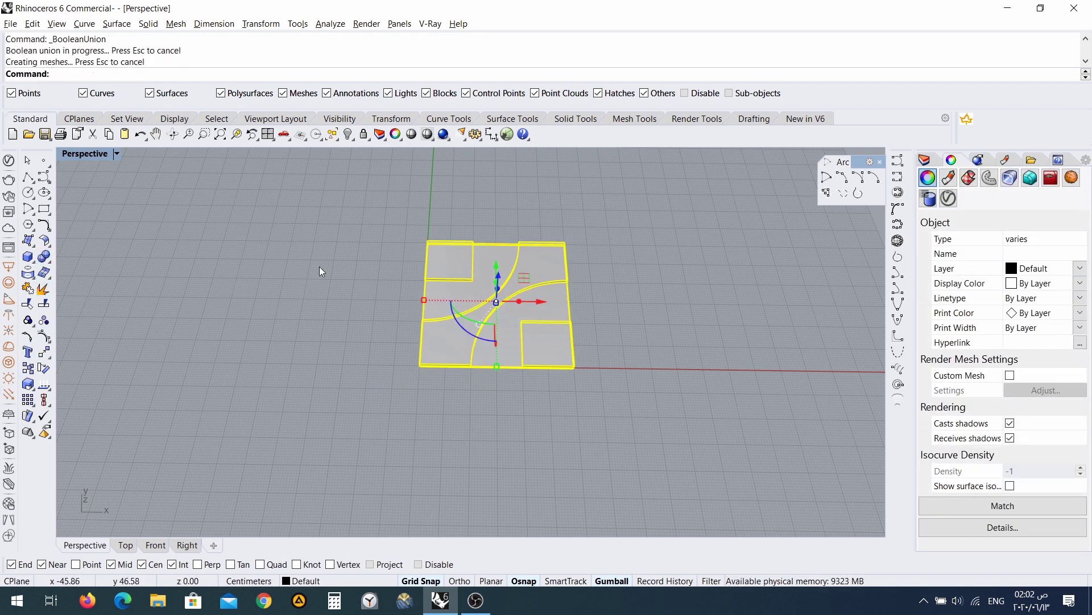
right_click(358, 245)
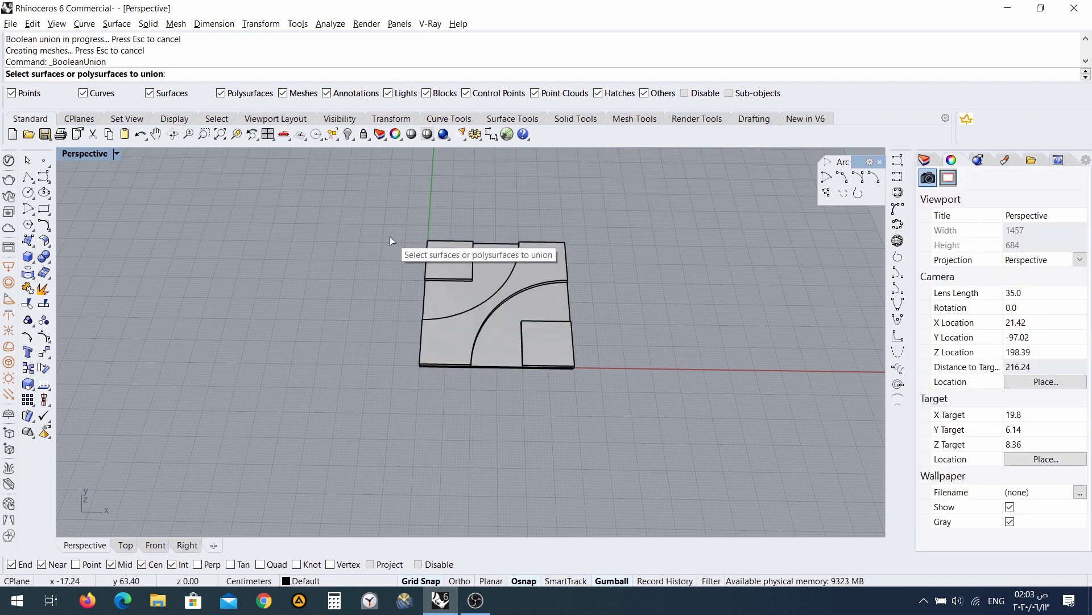
left_click(453, 257)
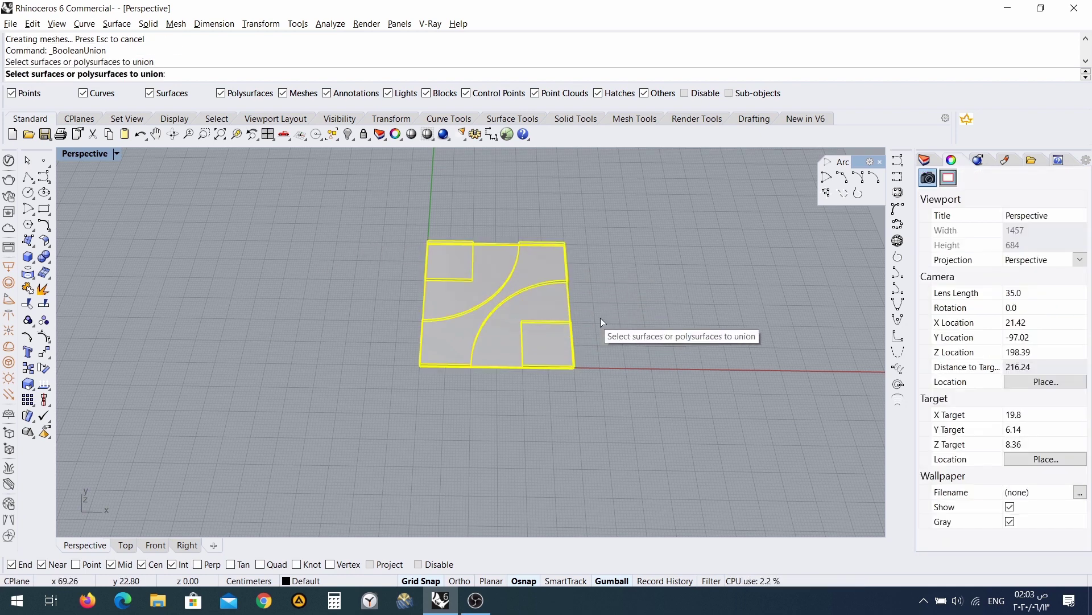
key("Return")
left_click(508, 350)
key("Escape")
left_click(532, 338)
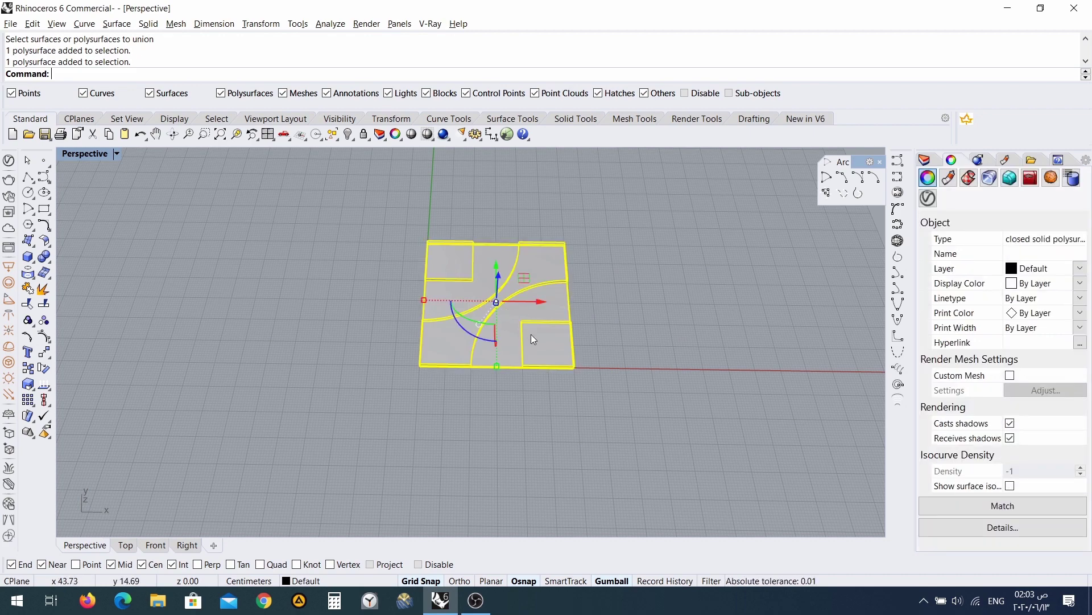
scroll(540, 341, "up", 5)
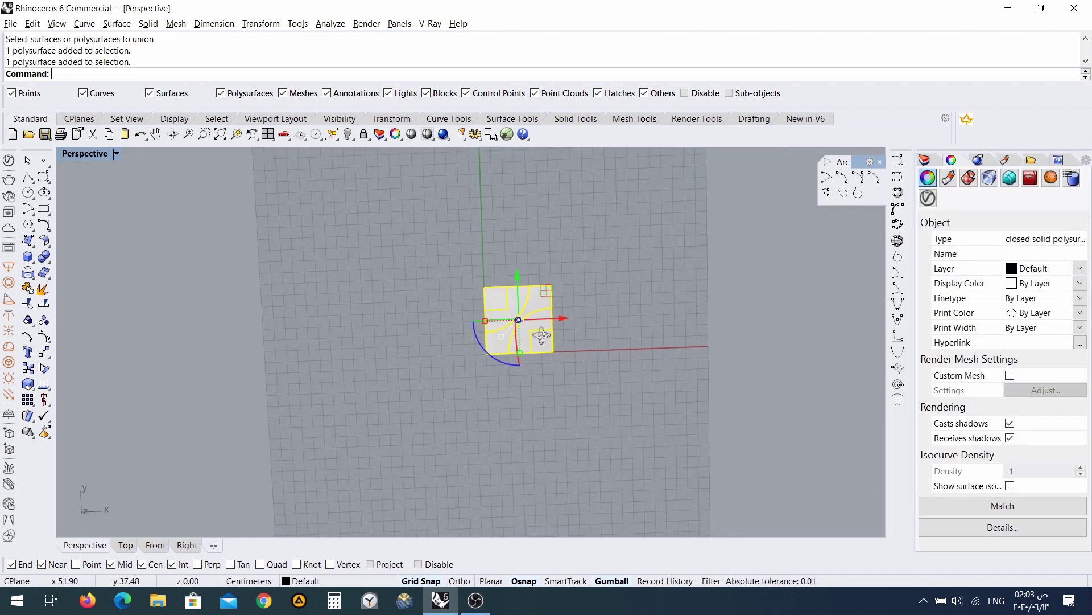
scroll(603, 331, "down", 6)
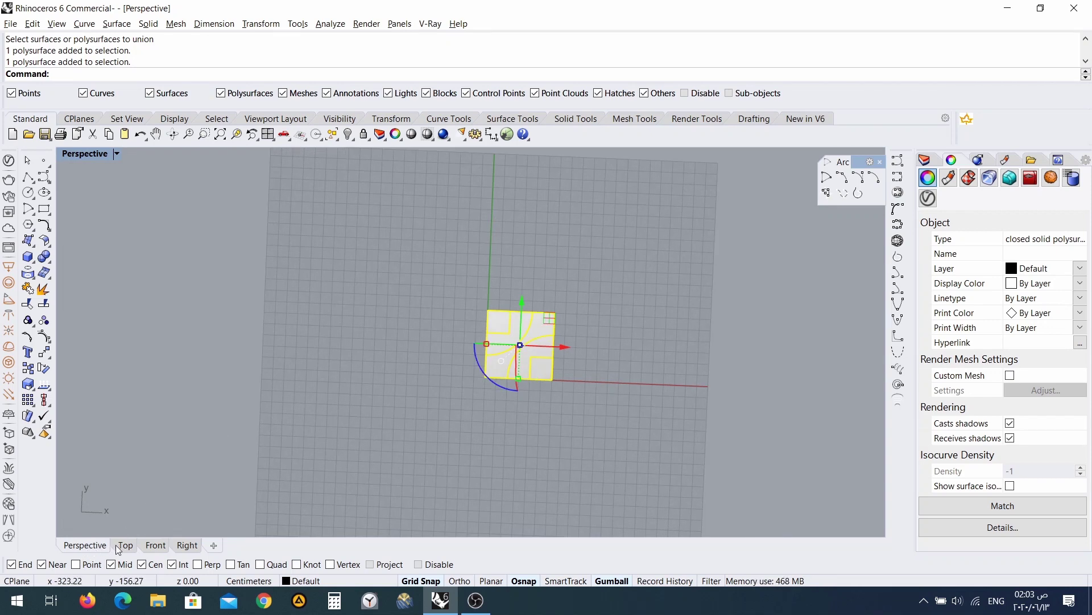
left_click(127, 547)
- Re-centre the Top view and window-select the whole tile with its curves
scroll(521, 389, "up", 4)
scroll(709, 388, "down", 6)
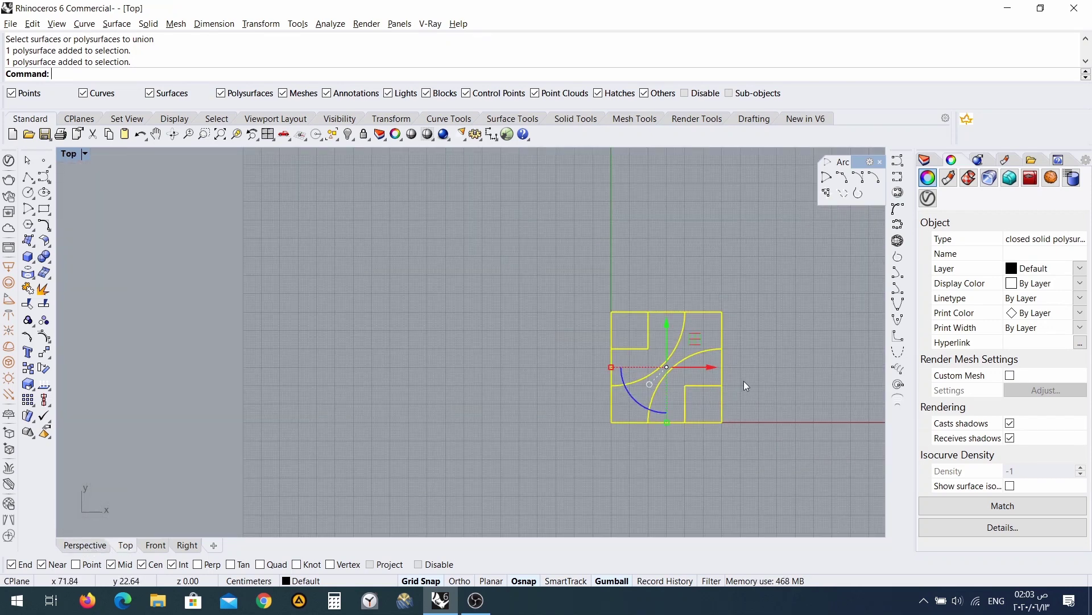
right_click_drag(743, 381, 685, 364)
left_click(238, 421)
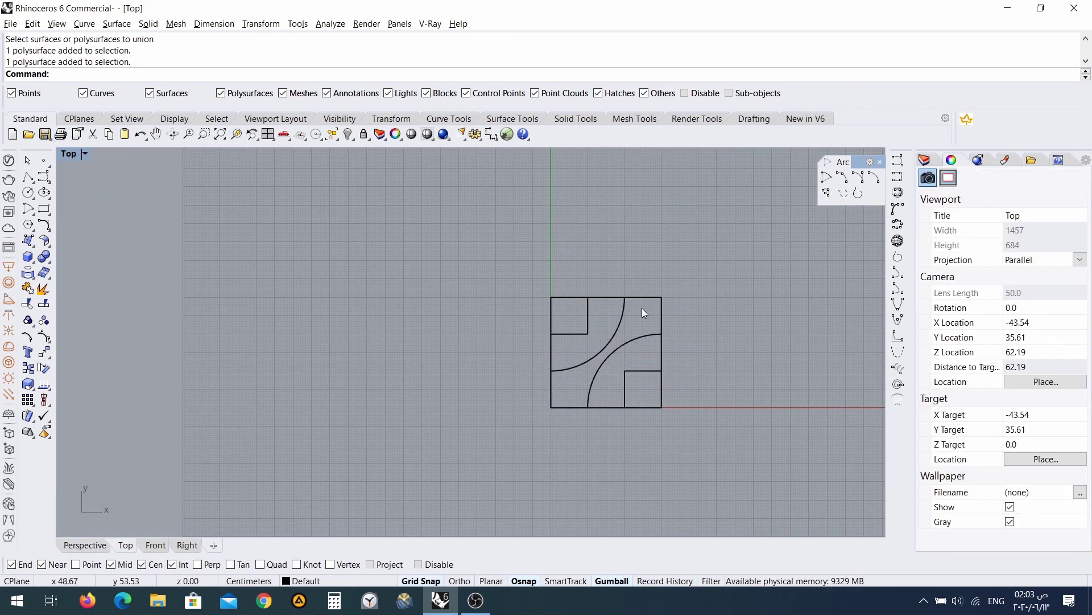
left_click_drag(642, 308, 456, 491)
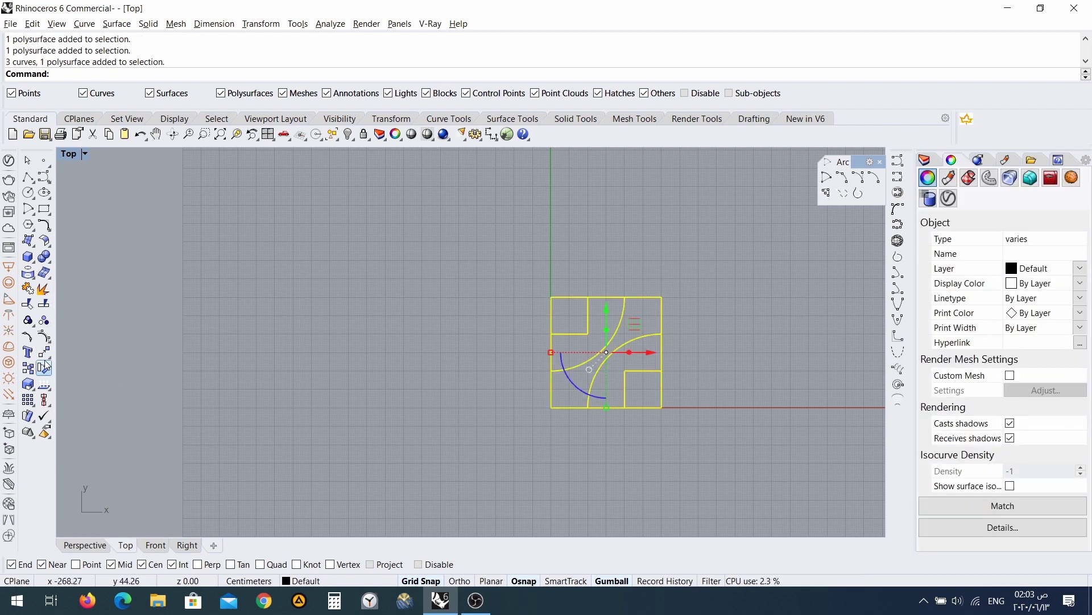
- Copy the tile from its lower-right corner to five spots, forming a 3 × 2 grid
left_click(28, 368)
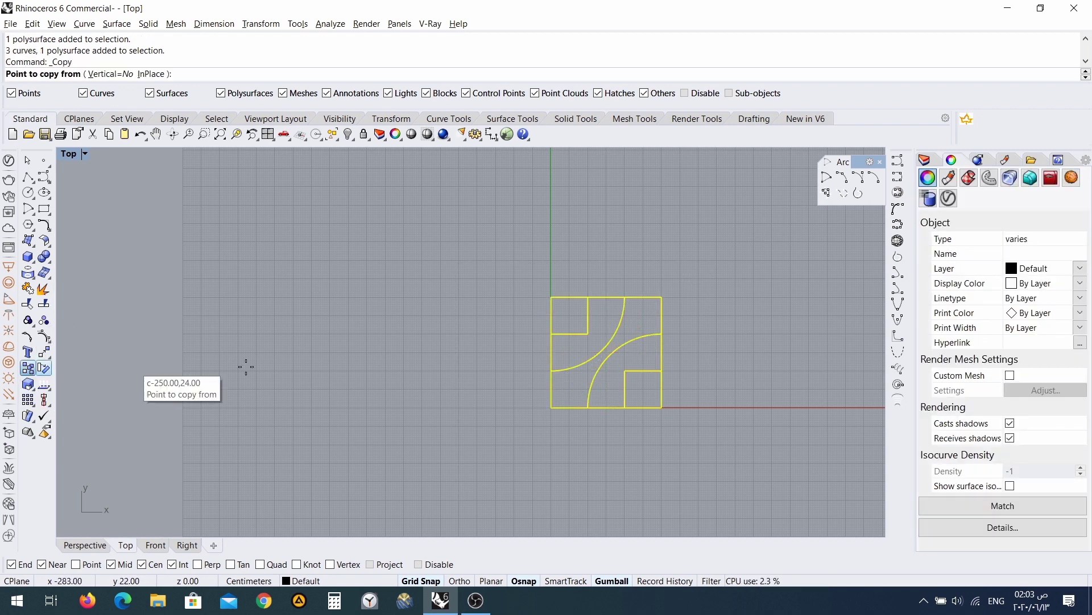
left_click(662, 408)
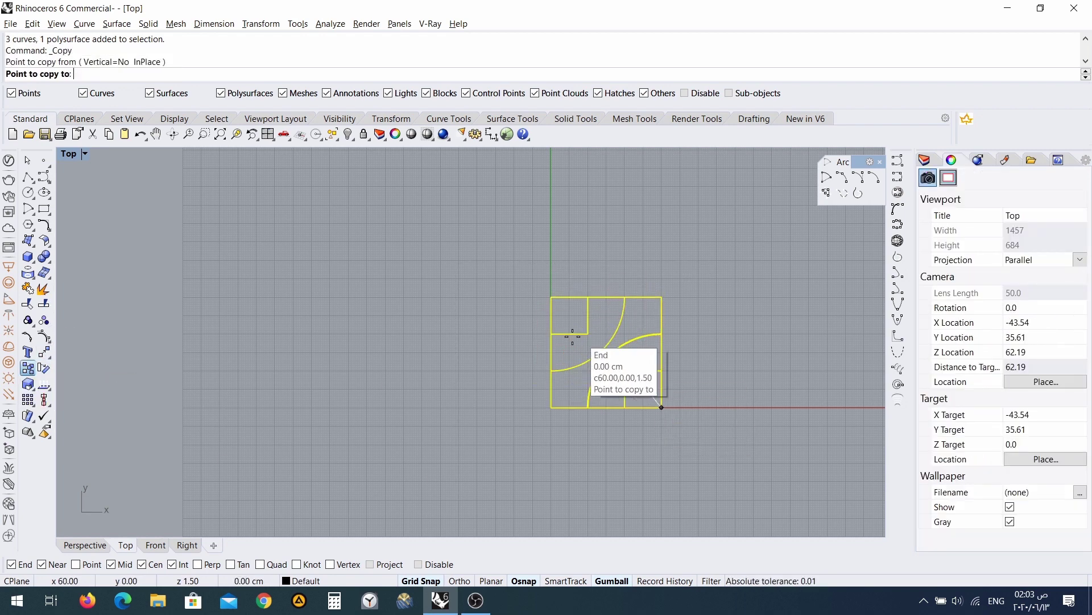
left_click(551, 407)
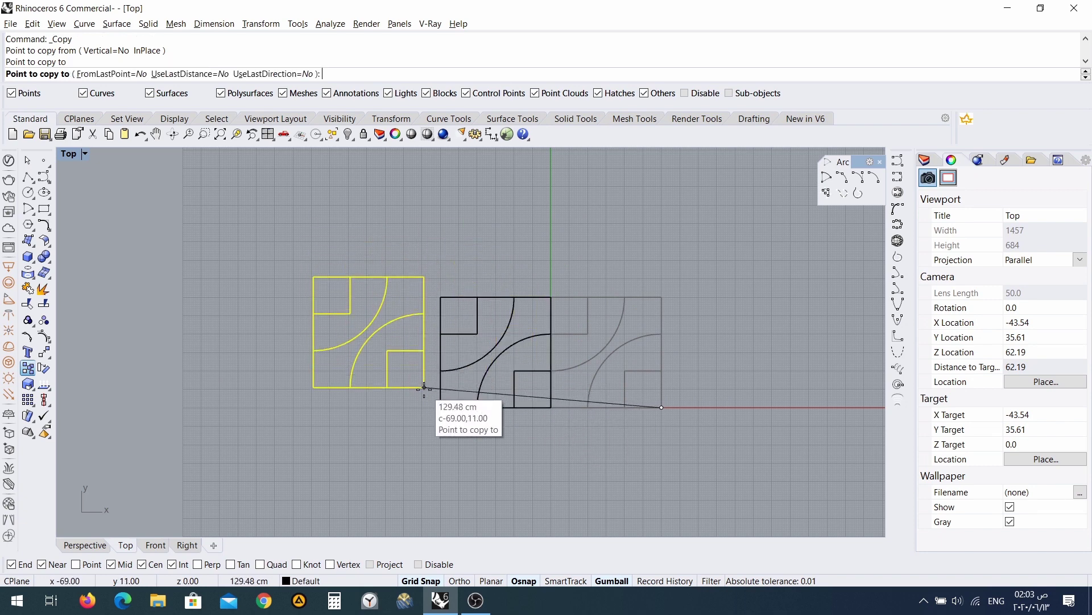
left_click(441, 408)
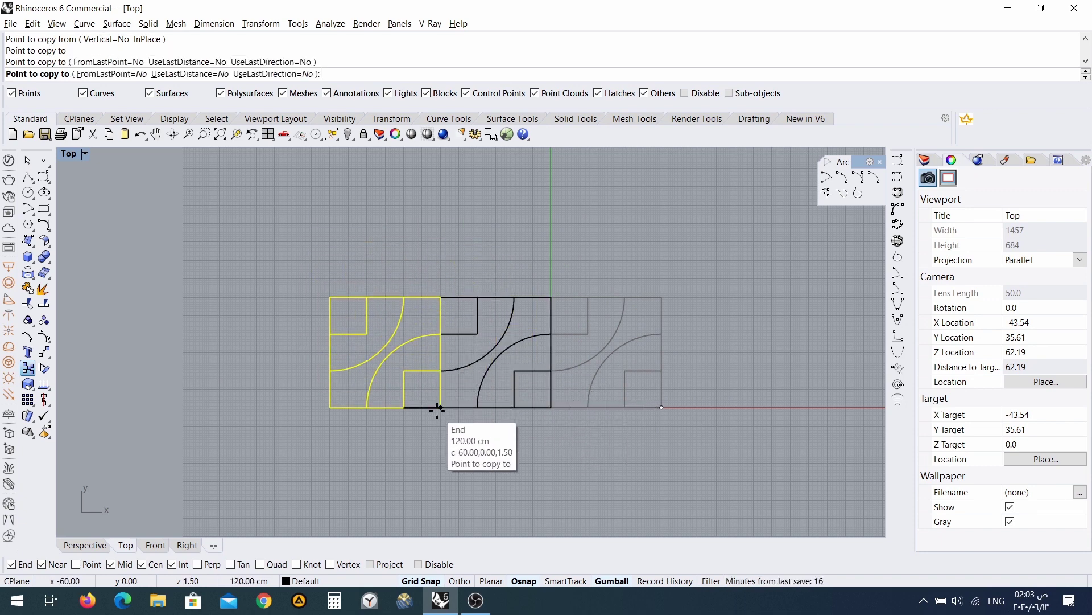
left_click(442, 296)
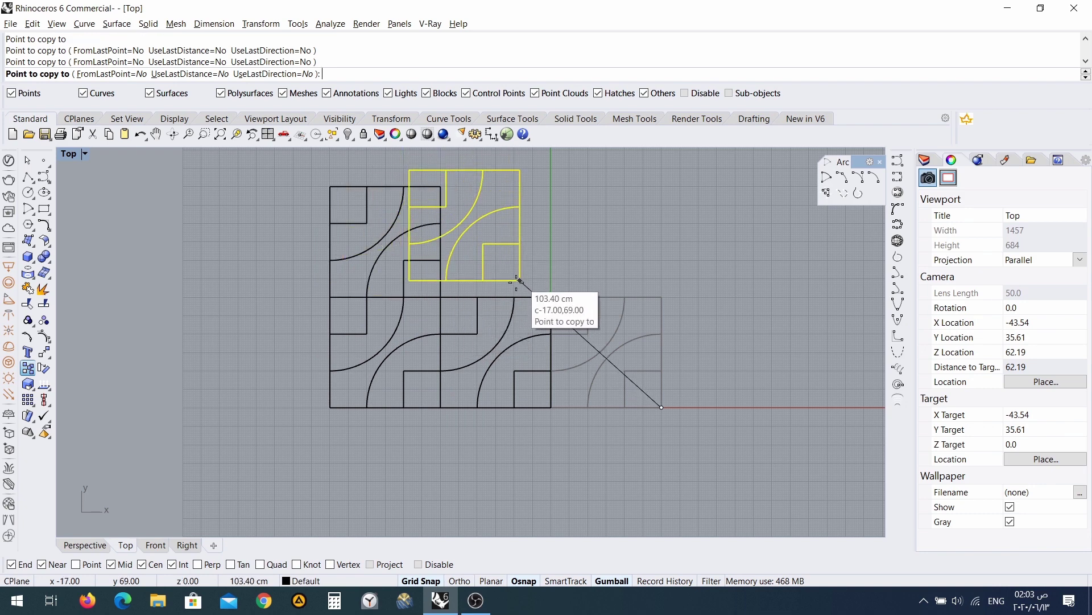
left_click(551, 296)
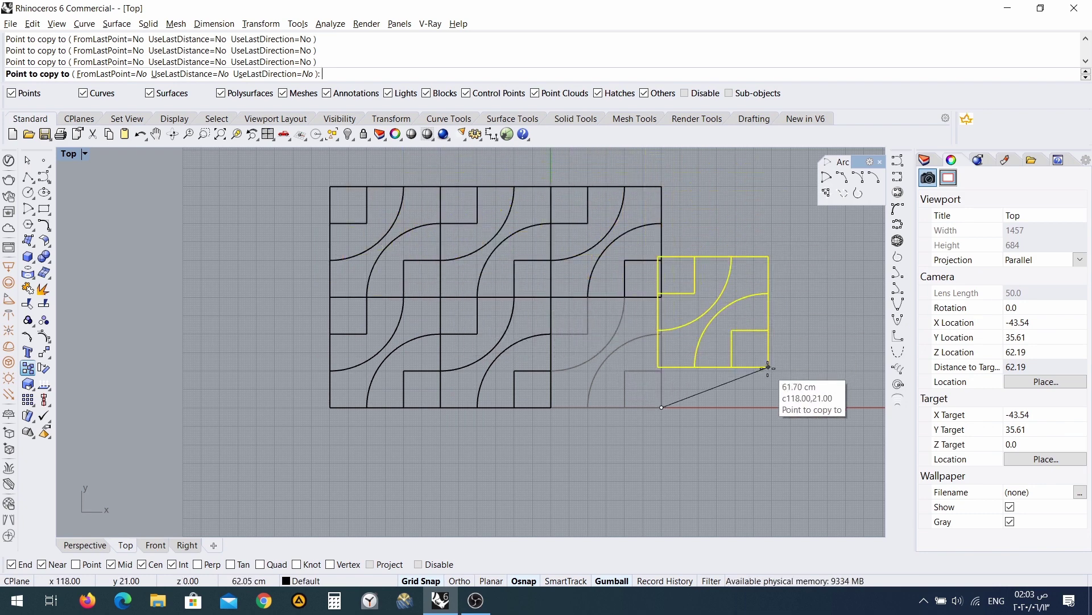
key("Return")
scroll(718, 256, "down", 6)
left_click_drag(743, 199, 541, 327)
right_click_drag(718, 333, 651, 363)
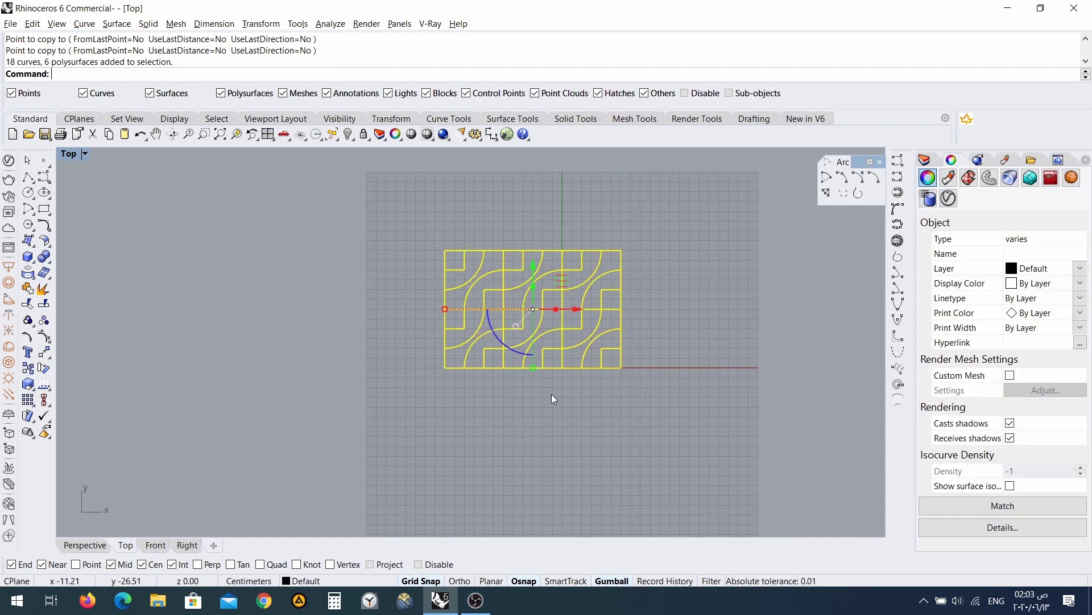
- Copy the six-tile pattern from its bottom-left corner to the right of the original
left_click(44, 353)
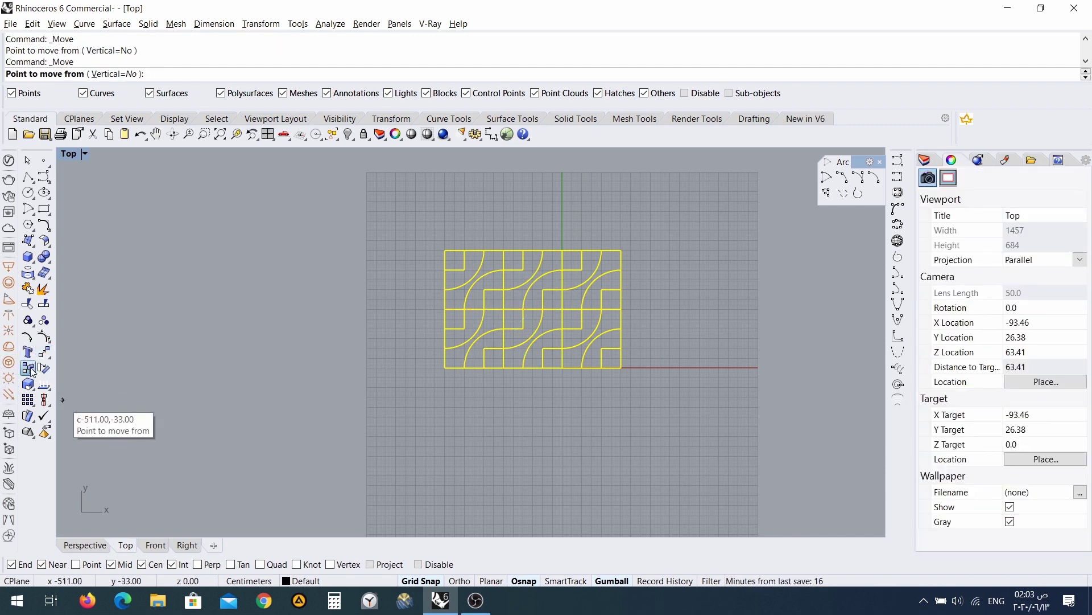
left_click(32, 370)
key("Escape")
left_click_drag(396, 422, 742, 231)
left_click(40, 368)
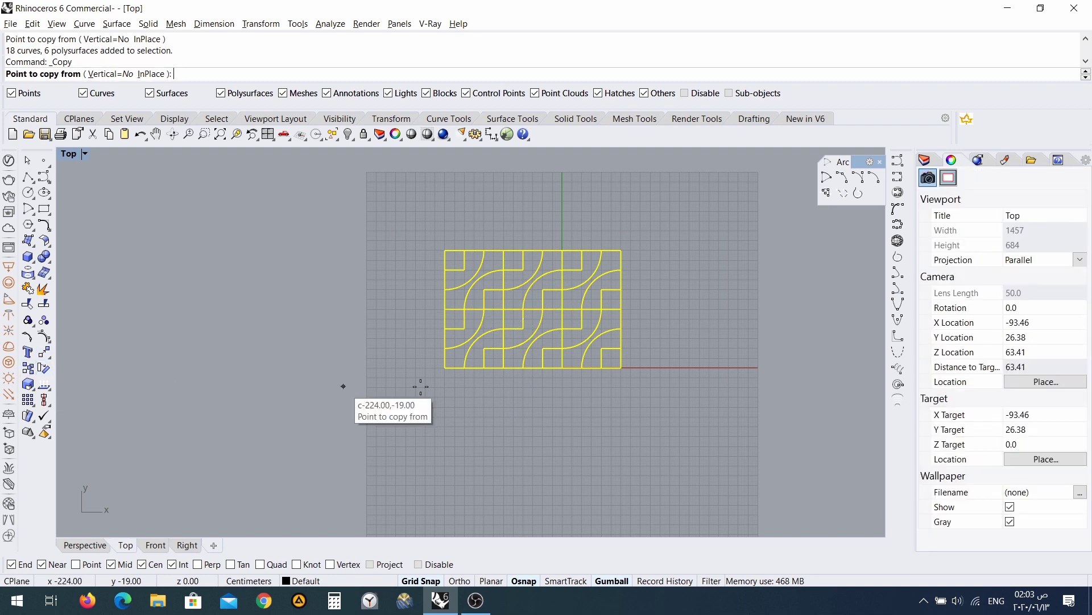
left_click(445, 367)
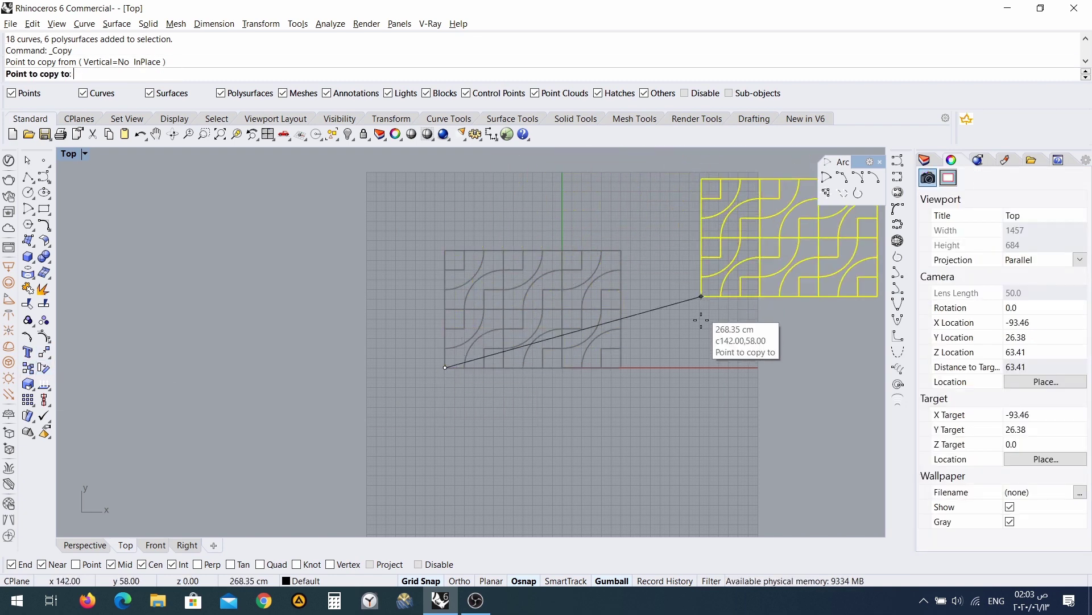
left_click(621, 367)
right_click(558, 427)
- Select all and copy the doubled pattern directly below, giving a larger tile grid
scroll(598, 399, "down", 6)
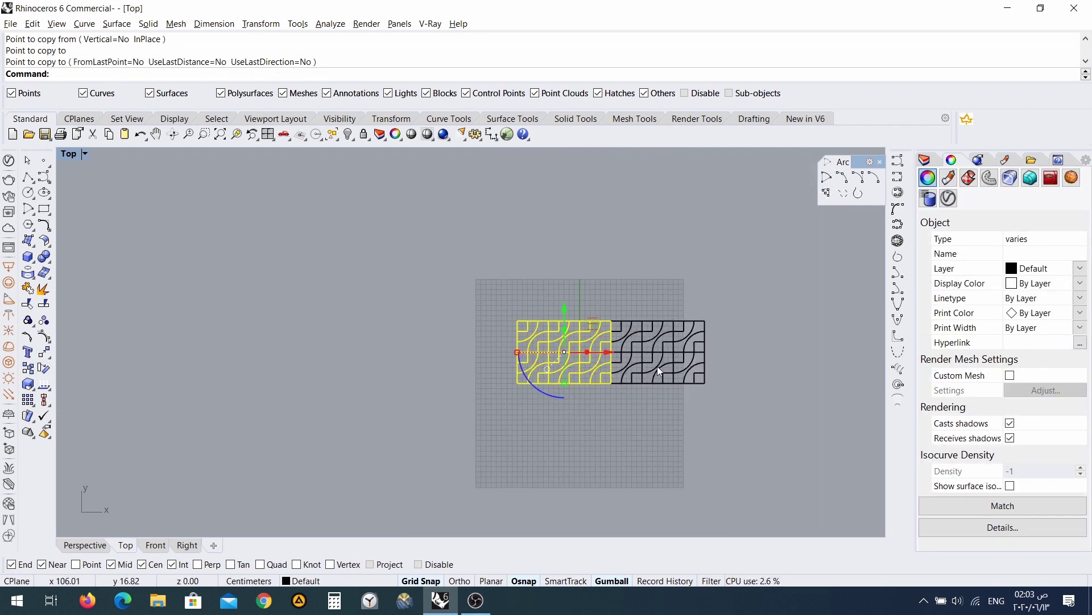
left_click_drag(774, 280, 489, 408)
left_click(541, 433)
left_click_drag(432, 446, 781, 289)
left_click(681, 434)
left_click_drag(492, 425, 517, 387)
key("ctrl+a")
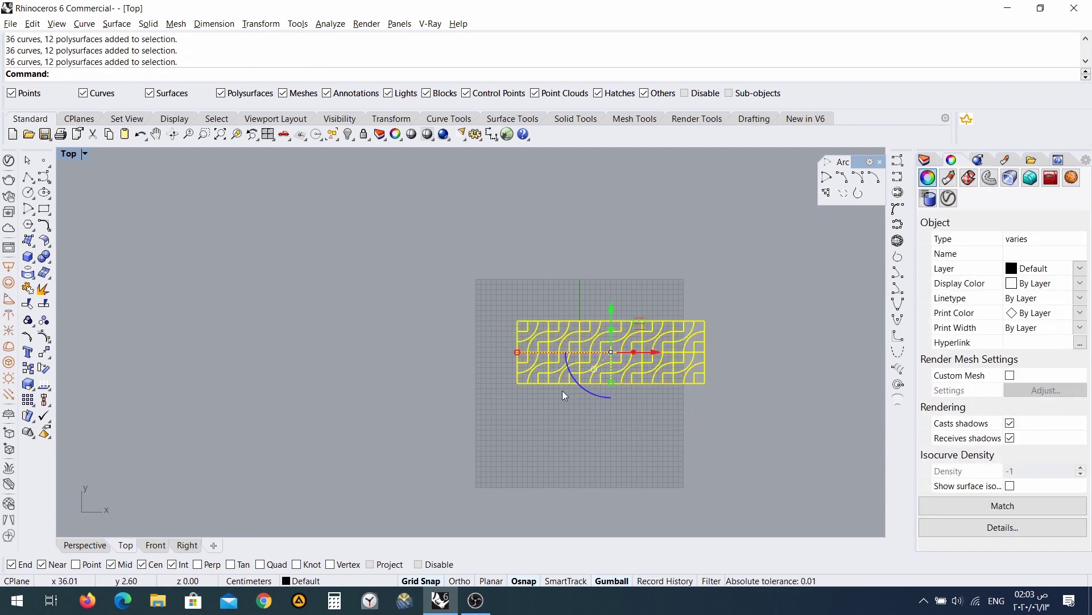
left_click(44, 368)
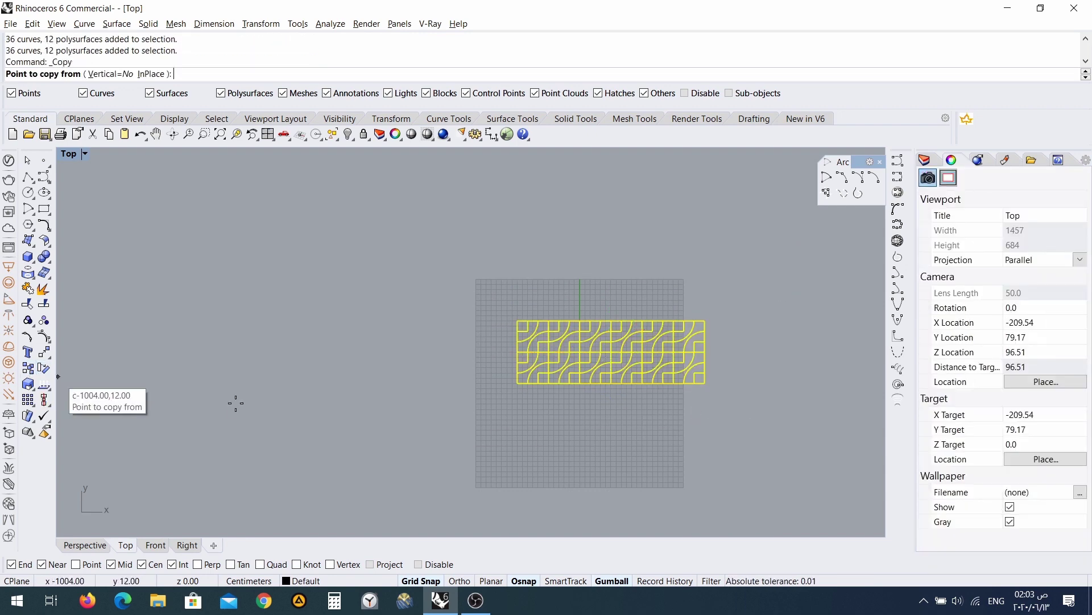
left_click(517, 321)
left_click(517, 383)
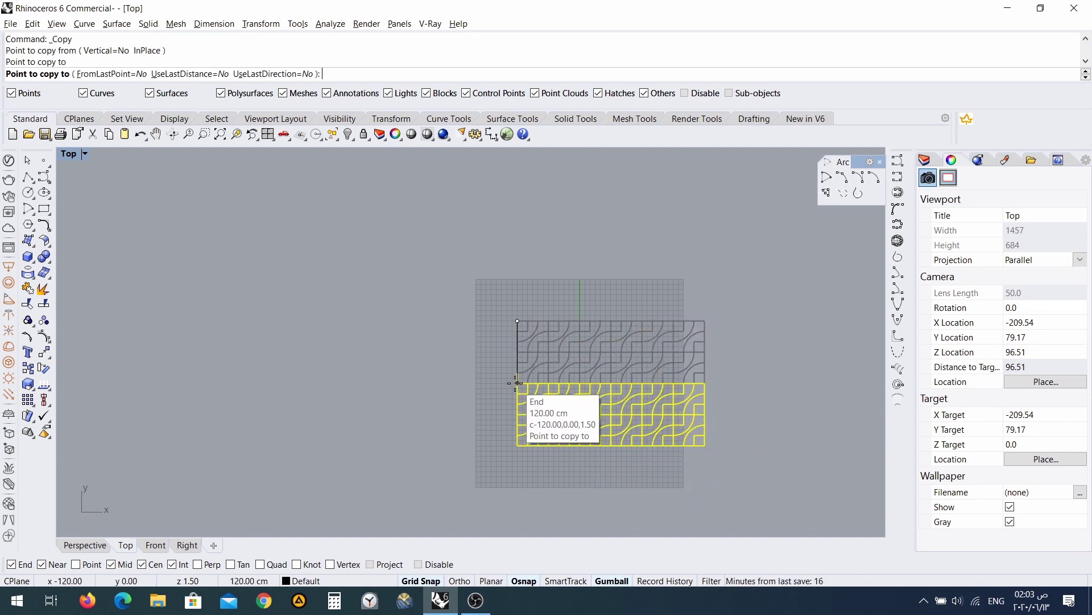
right_click(428, 420)
right_click_drag(619, 423, 379, 419)
key("Escape")
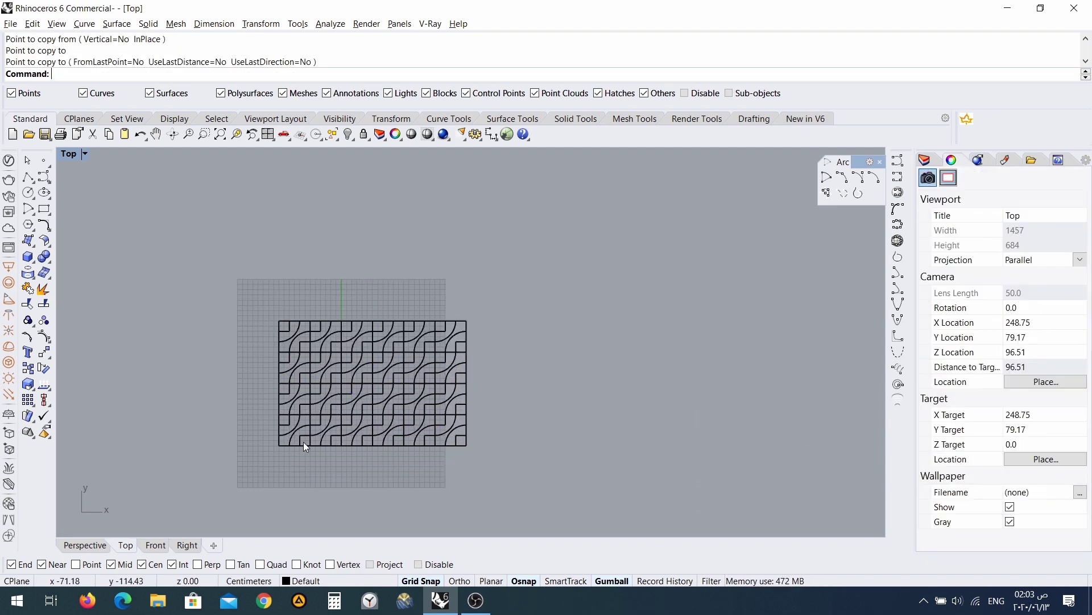
- Nudge the enlarged tile grid into position with the gumball, then reselect it all
scroll(311, 431, "up", 10)
scroll(313, 429, "down", 5)
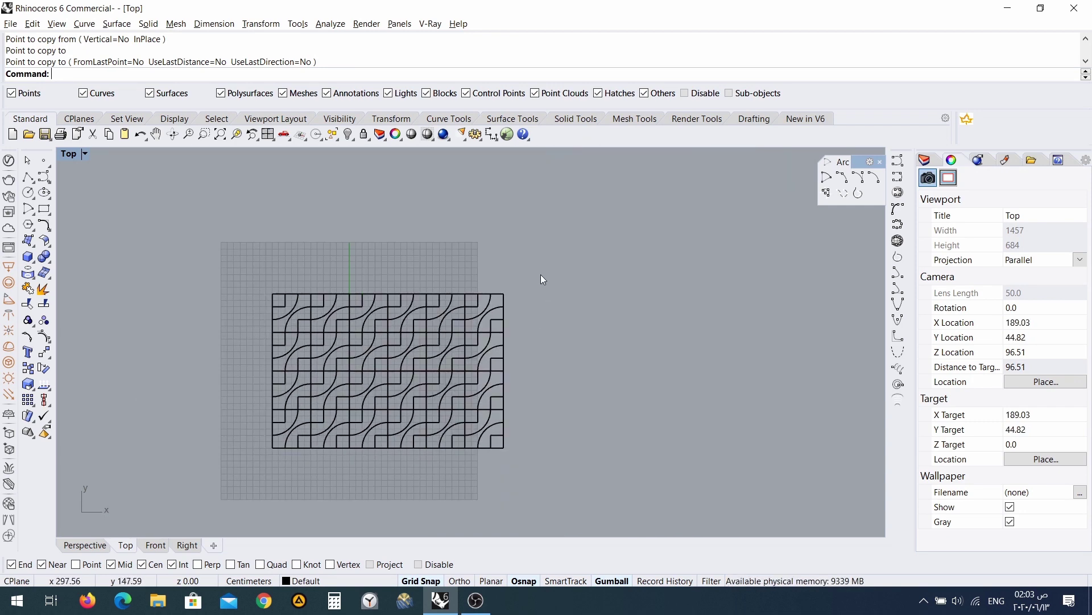
left_click_drag(241, 483, 242, 484)
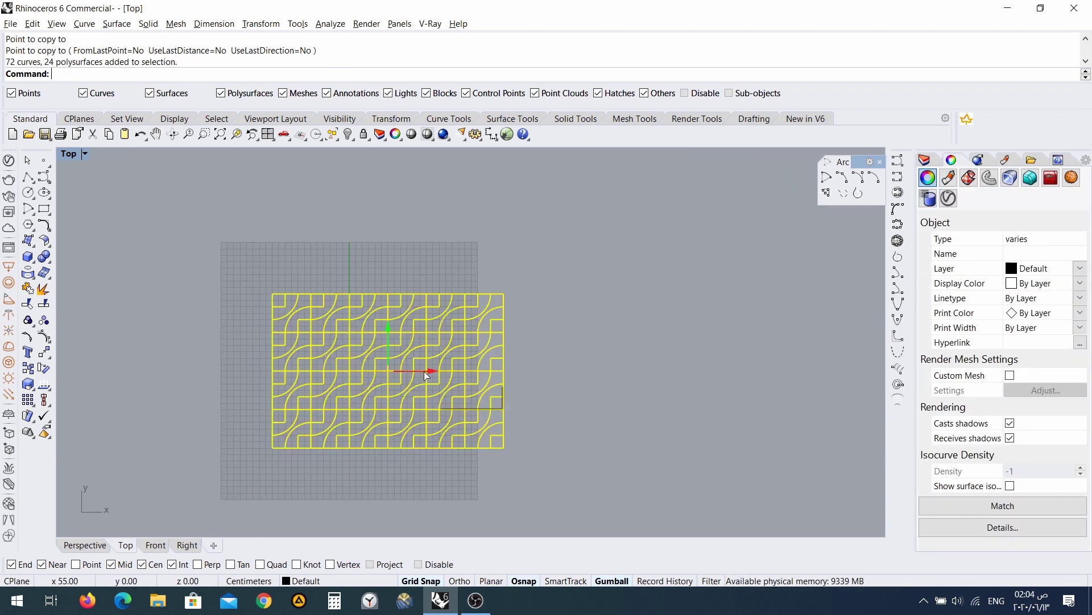
left_click_drag(425, 375, 482, 478)
left_click(572, 371)
left_click_drag(395, 371, 399, 370)
key("Escape")
left_click_drag(205, 272, 675, 521)
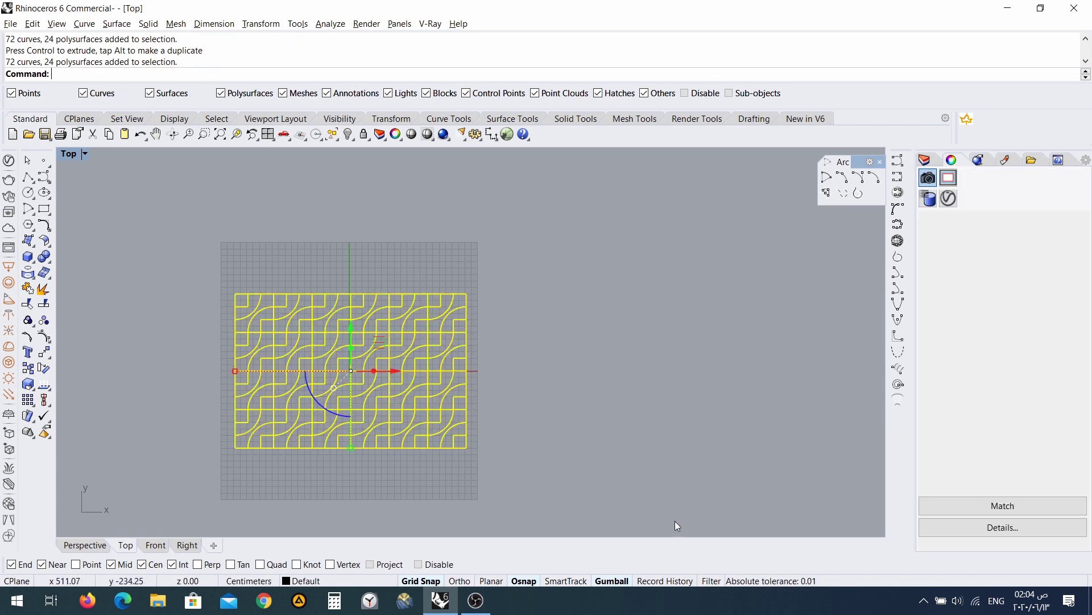
- Switch the Top view to Rendered display and back to Shaded
left_click(85, 153)
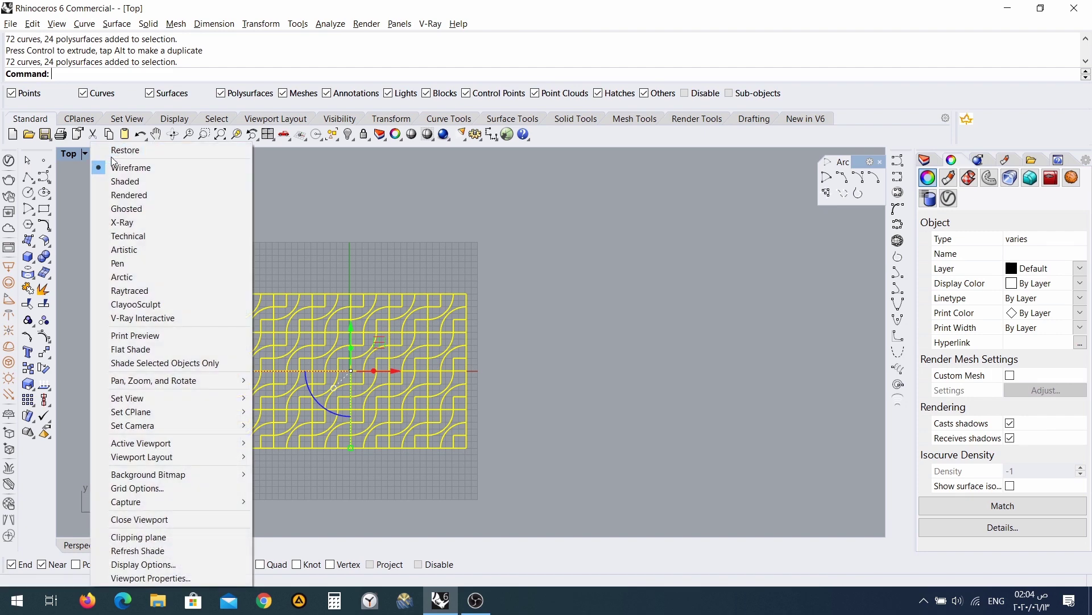
left_click(129, 197)
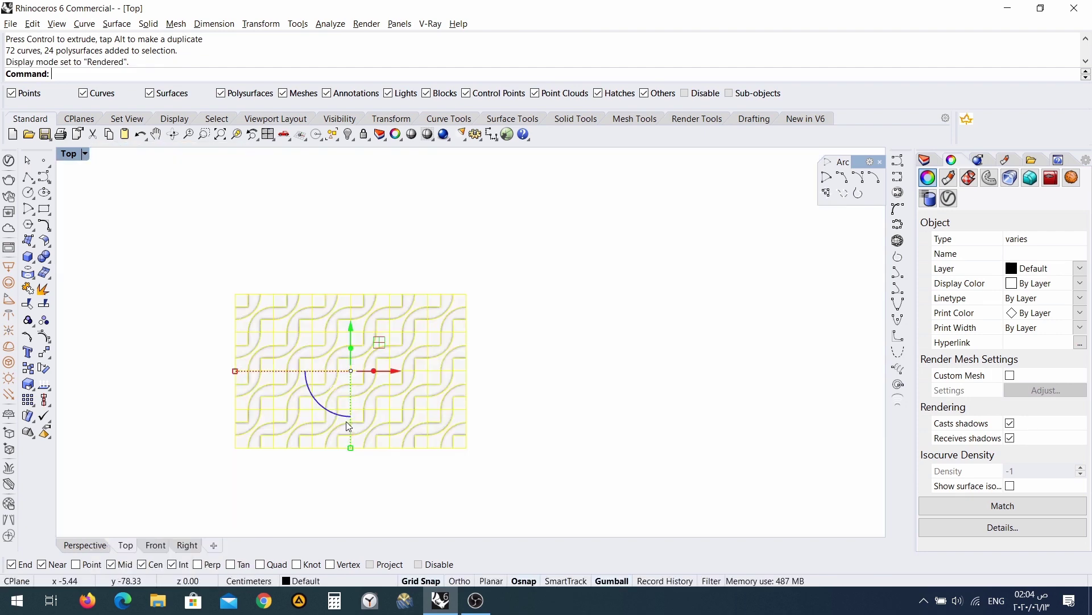
left_click(84, 153)
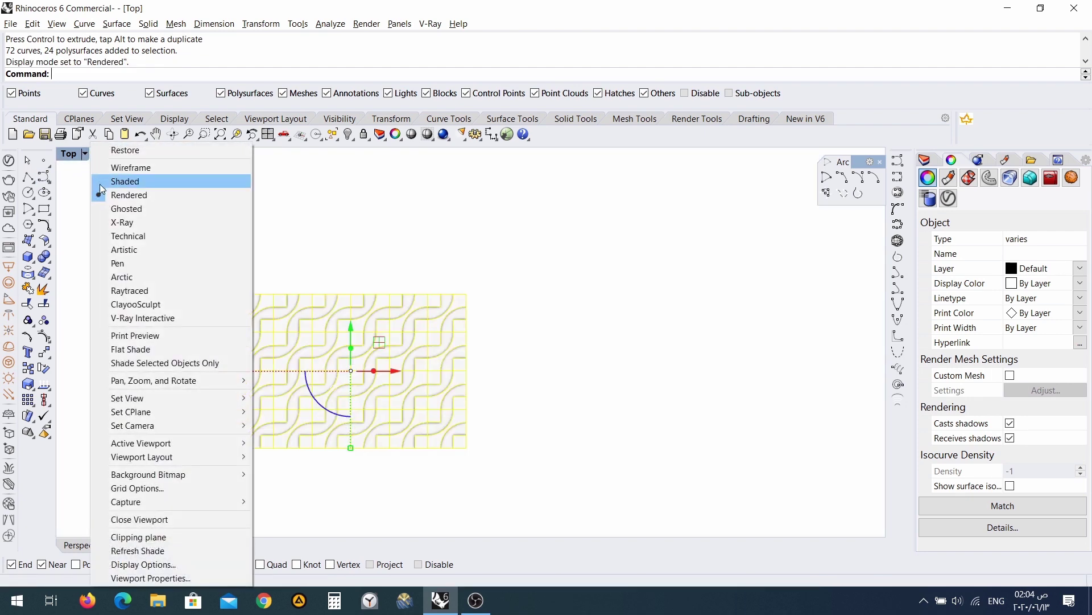
left_click(101, 180)
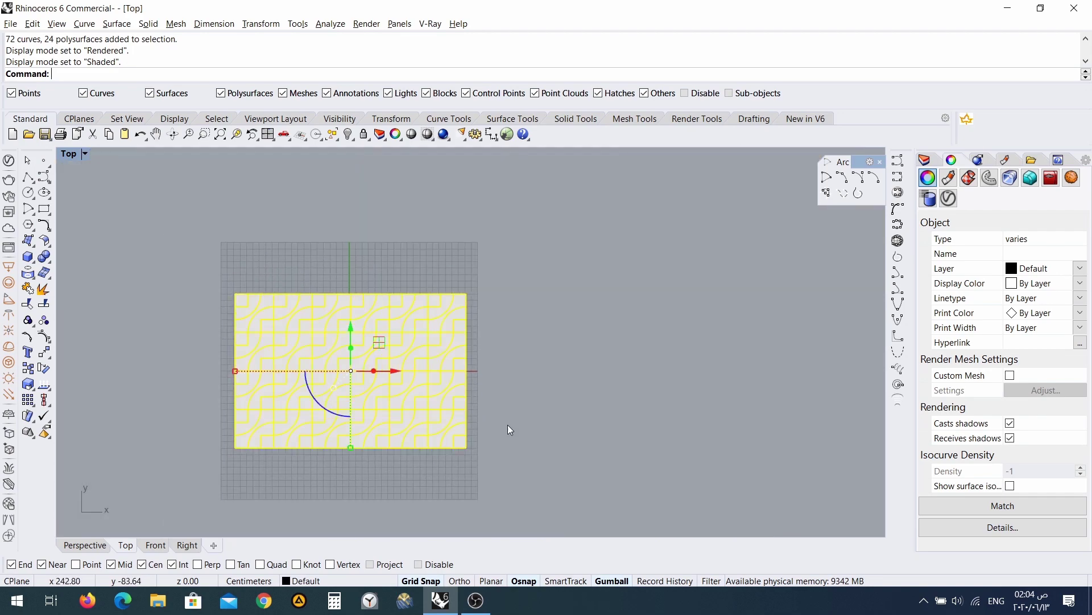
left_click(507, 425)
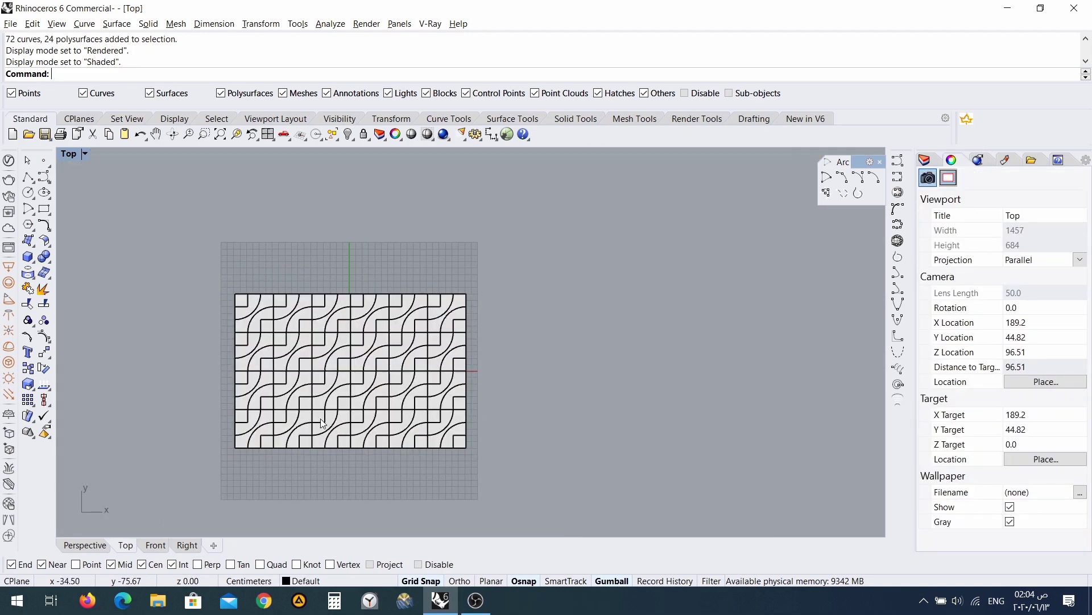
- Orbit the Perspective view to a low oblique angle over the tile grid
left_click(85, 545)
right_click_drag(316, 443, 335, 355)
scroll(426, 357, "down", 6)
right_click_drag(428, 356, 440, 402)
scroll(475, 372, "up", 8)
scroll(476, 374, "down", 4)
right_click_drag(475, 371, 463, 396)
scroll(456, 346, "up", 14)
scroll(458, 347, "down", 10)
scroll(464, 396, "down", 5)
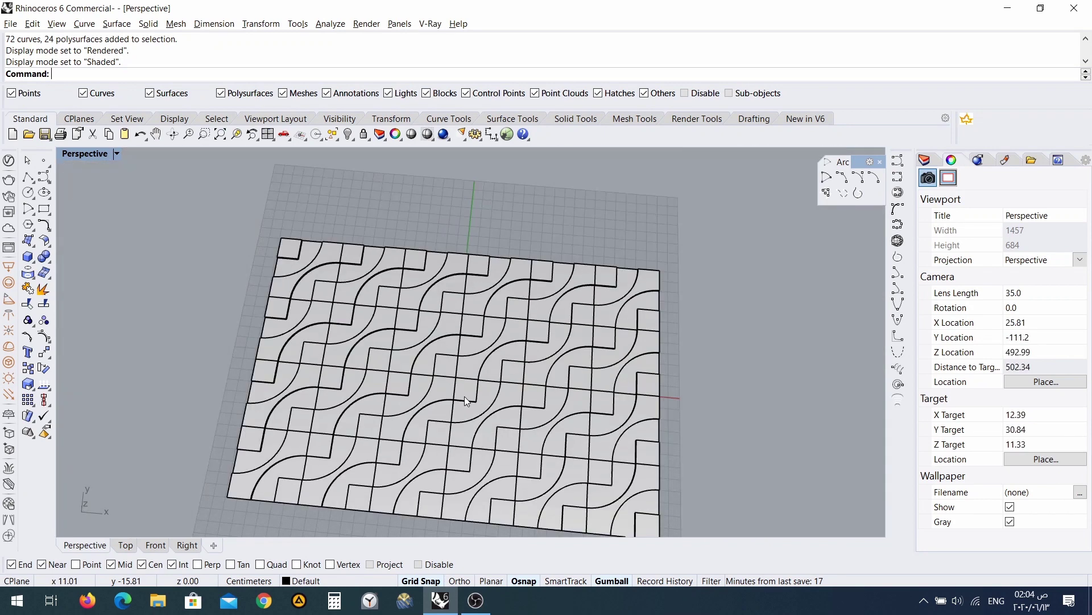
- Group all 24 tile solids and their curves into one object
left_click_drag(299, 325, 595, 484)
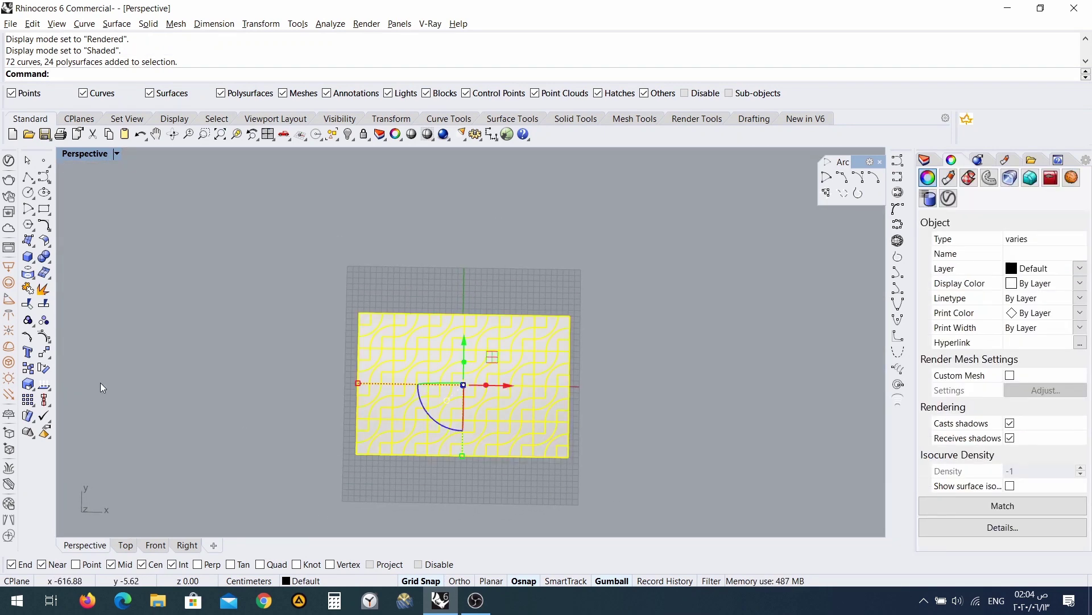
left_click(30, 321)
left_click(658, 444)
left_click(484, 430)
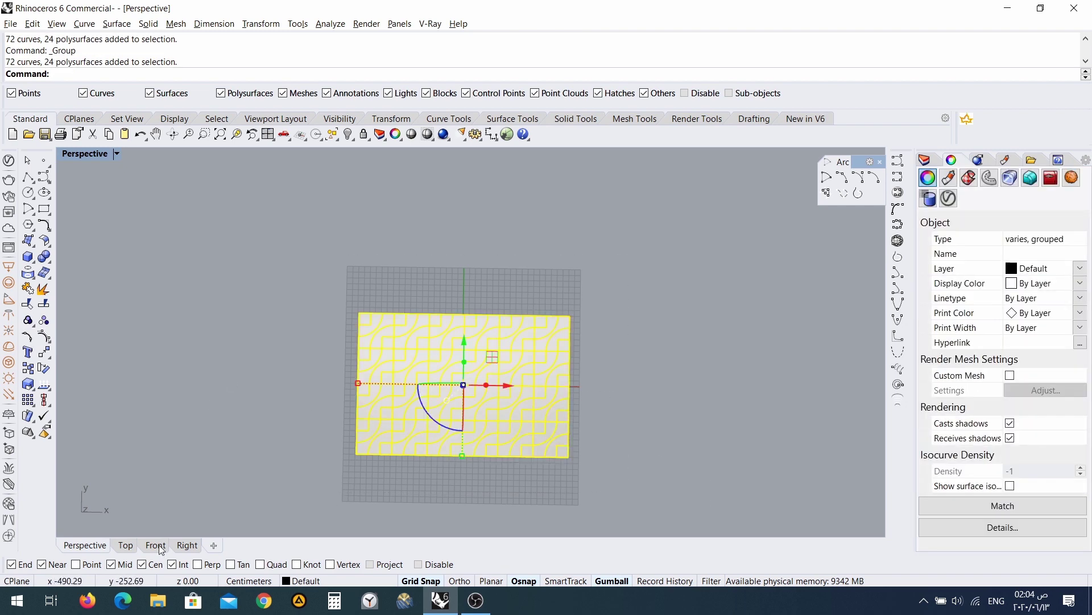
- Zoom to the tile group in Perspective and Top views, then open the V-Ray Asset Editor
left_click(236, 134)
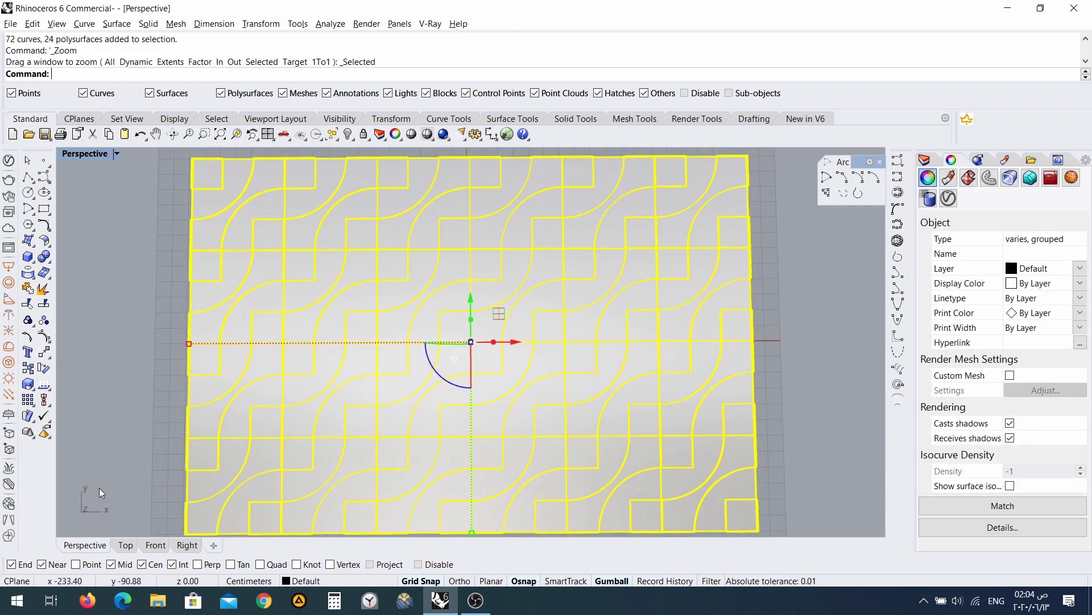
left_click(127, 540)
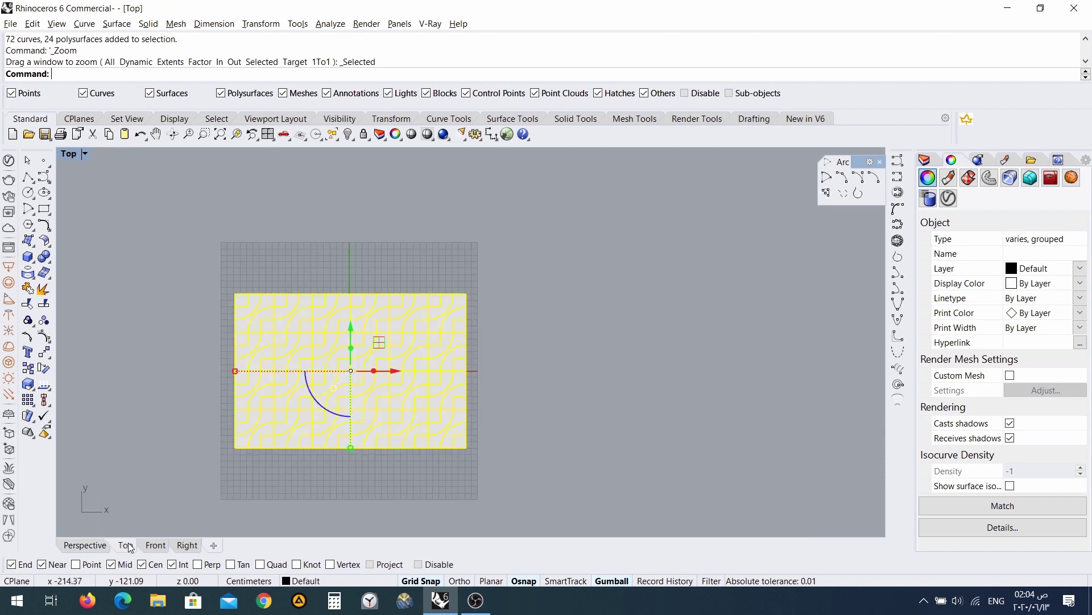
left_click(237, 134)
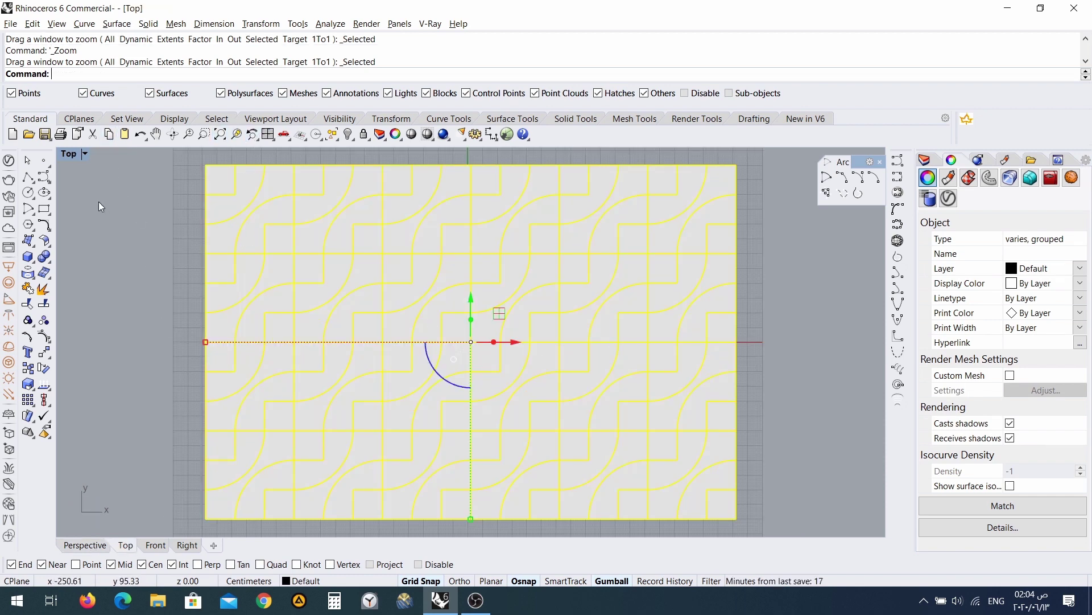
left_click(9, 161)
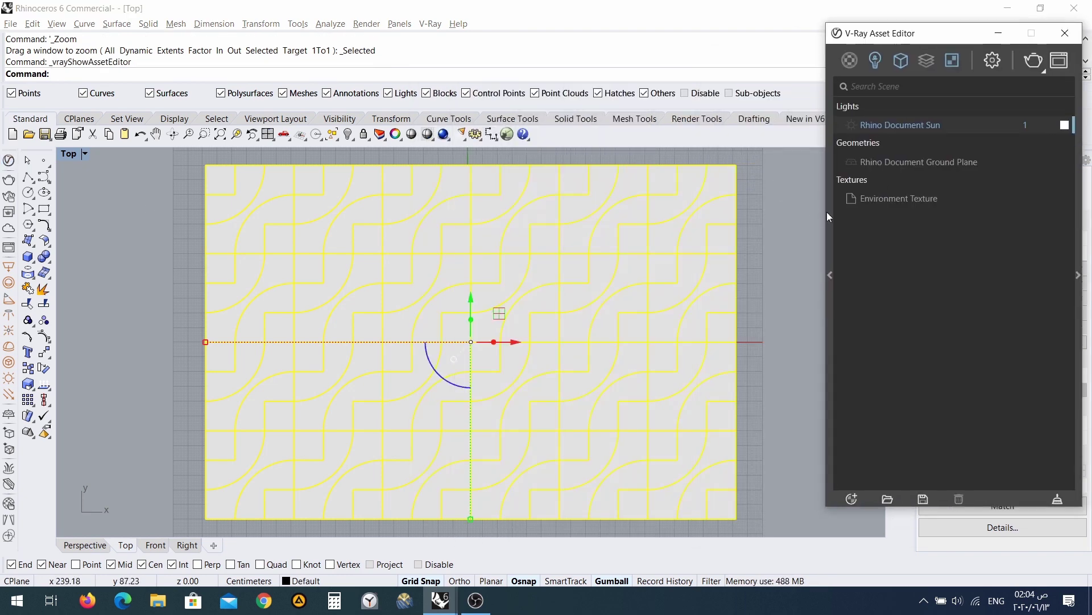
- Apply the BC-walnut material from the 002 Wood Supplies library to the selected tile grid
left_click(829, 212)
left_click(549, 69)
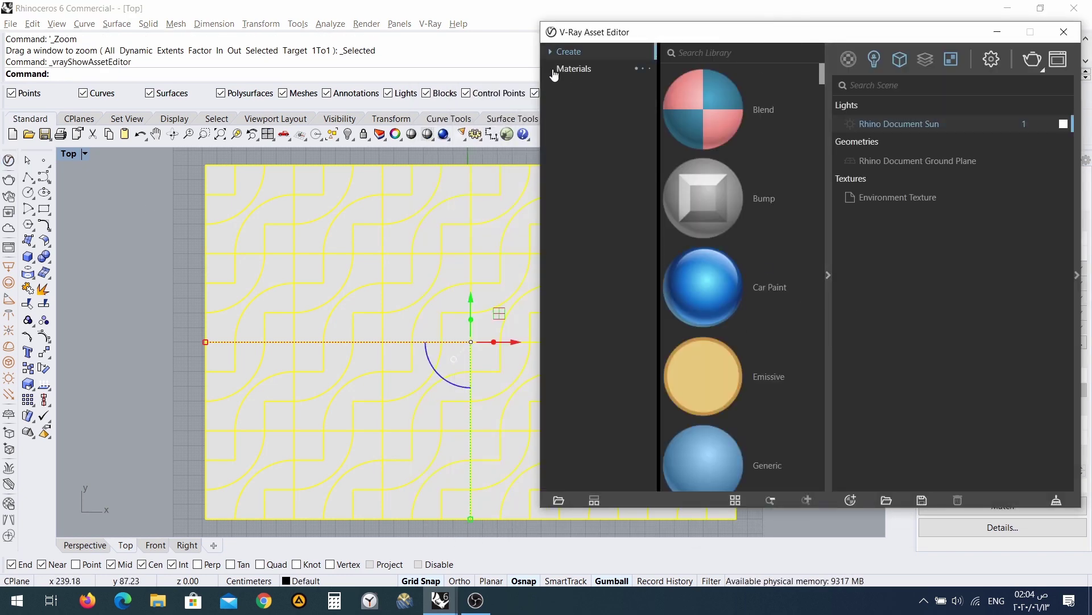
left_click(560, 274)
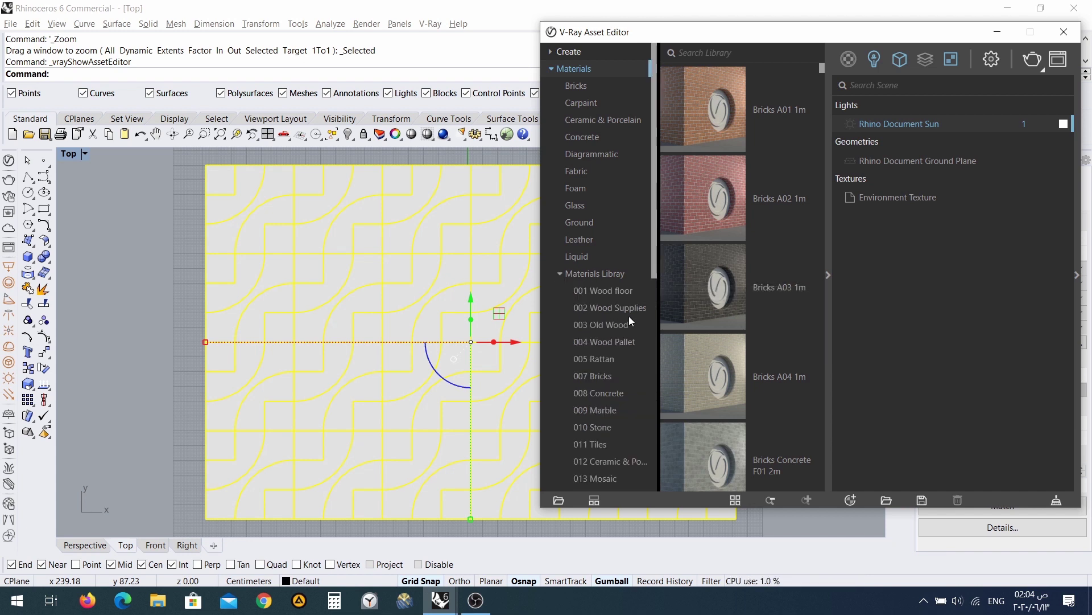
scroll(626, 316, "down", 3)
left_click(610, 237)
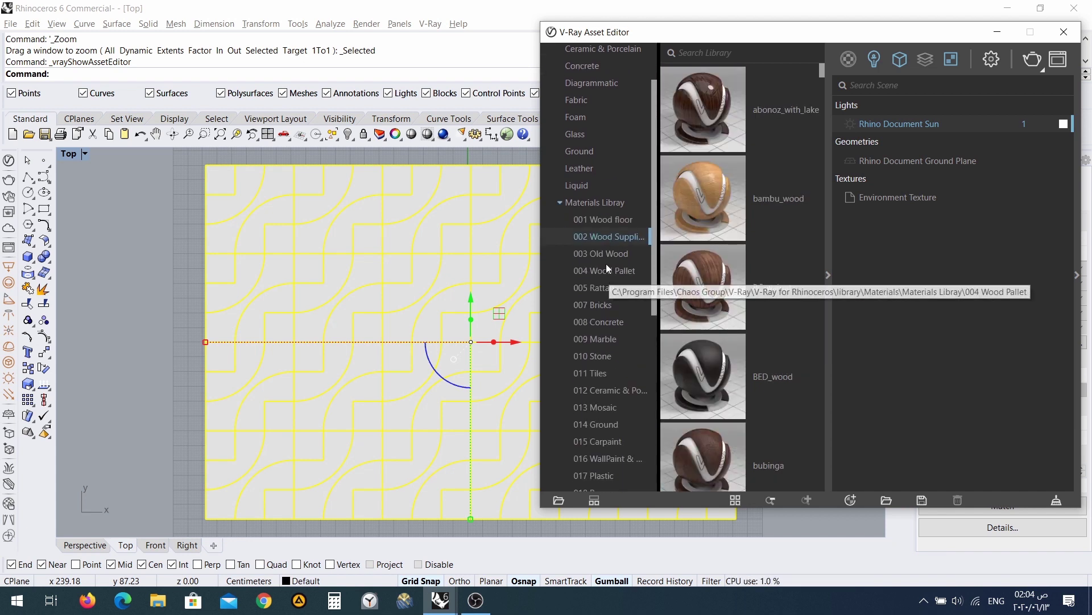
right_click(717, 274)
left_click(759, 304)
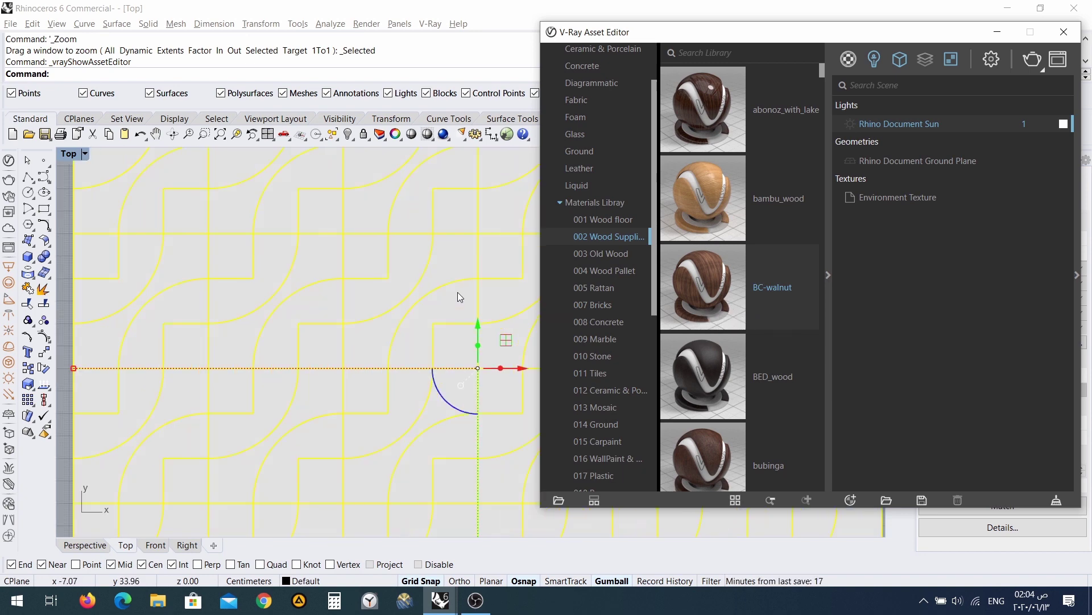
right_click(707, 277)
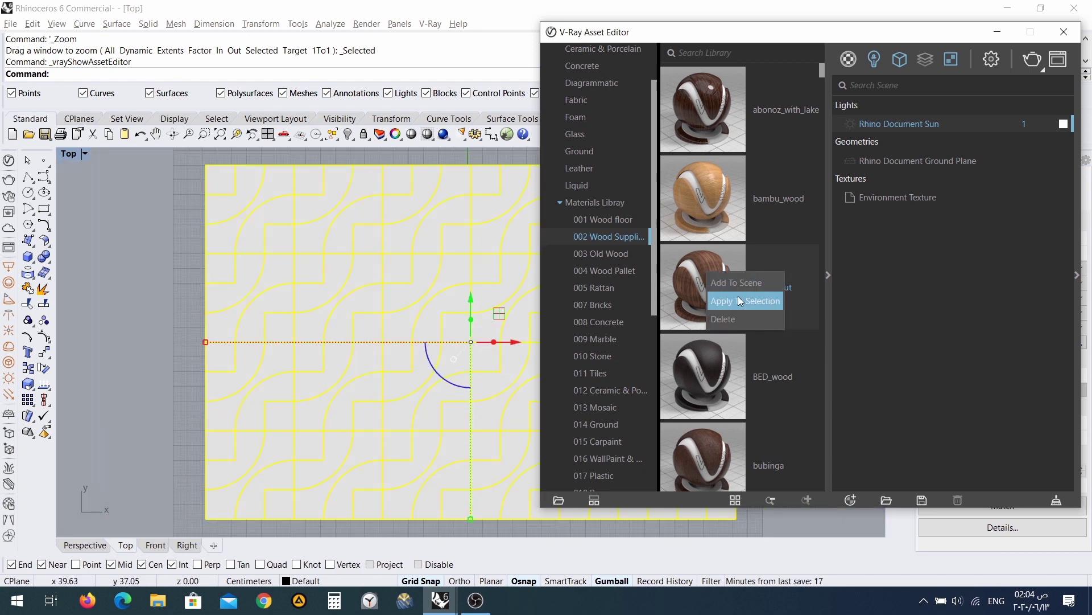
left_click(738, 296)
- Switch the Top viewport to Rendered display and inspect the walnut tiles, then reselect everything
left_click(85, 155)
left_click(135, 195)
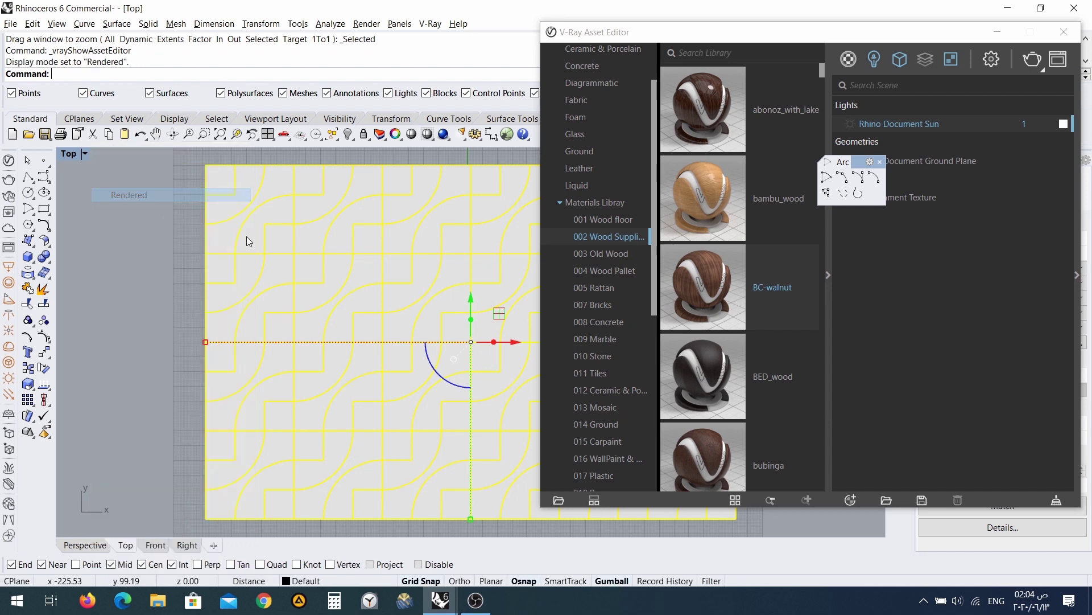
right_click_drag(432, 308, 298, 310)
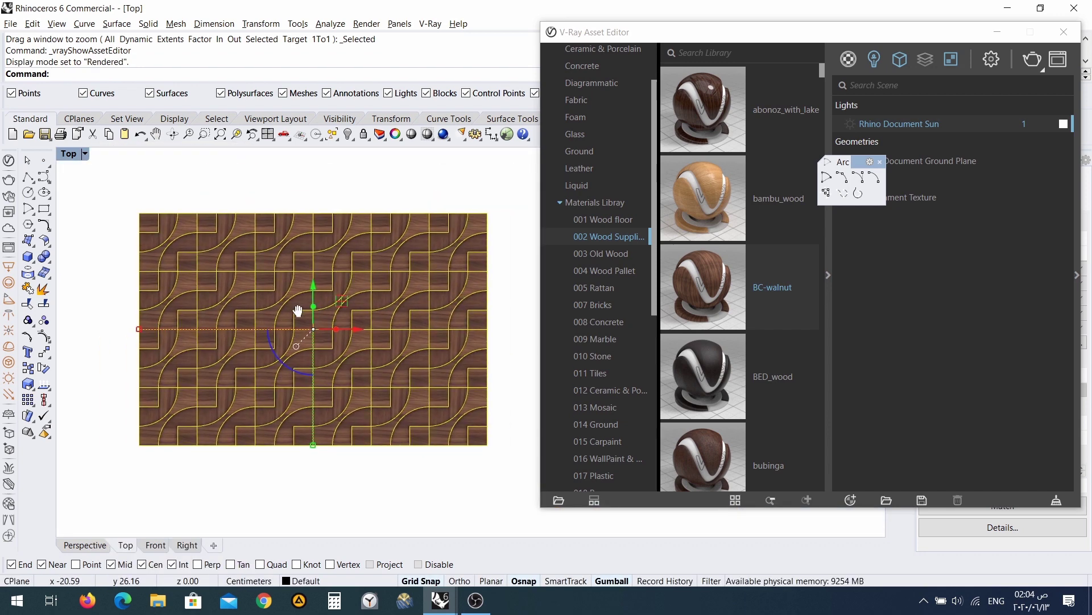
left_click(333, 462)
scroll(309, 347, "up", 8)
scroll(309, 347, "down", 4)
mouse_move(308, 347)
right_mouse_down()
mouse_move(305, 385)
mouse_move(309, 361)
right_mouse_up()
scroll(308, 361, "down", 5)
key("ctrl+a")
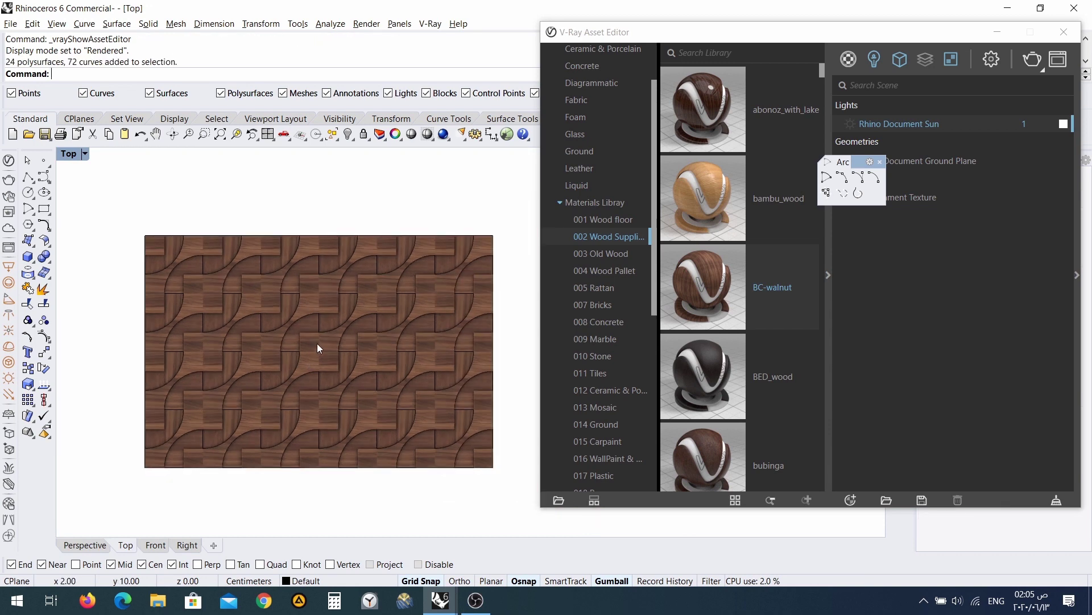
- Try the bambu_wood and then abonoz_with_lake materials on the selected tile panel
right_click(719, 210)
left_click(738, 223)
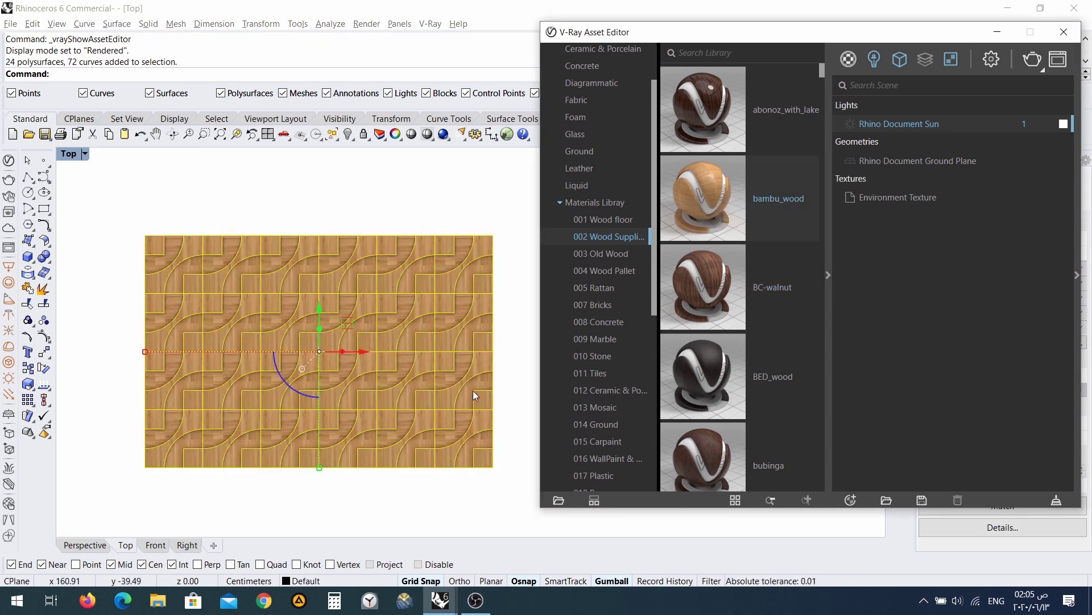
left_click(461, 483)
scroll(334, 398, "up", 3)
scroll(334, 396, "down", 3)
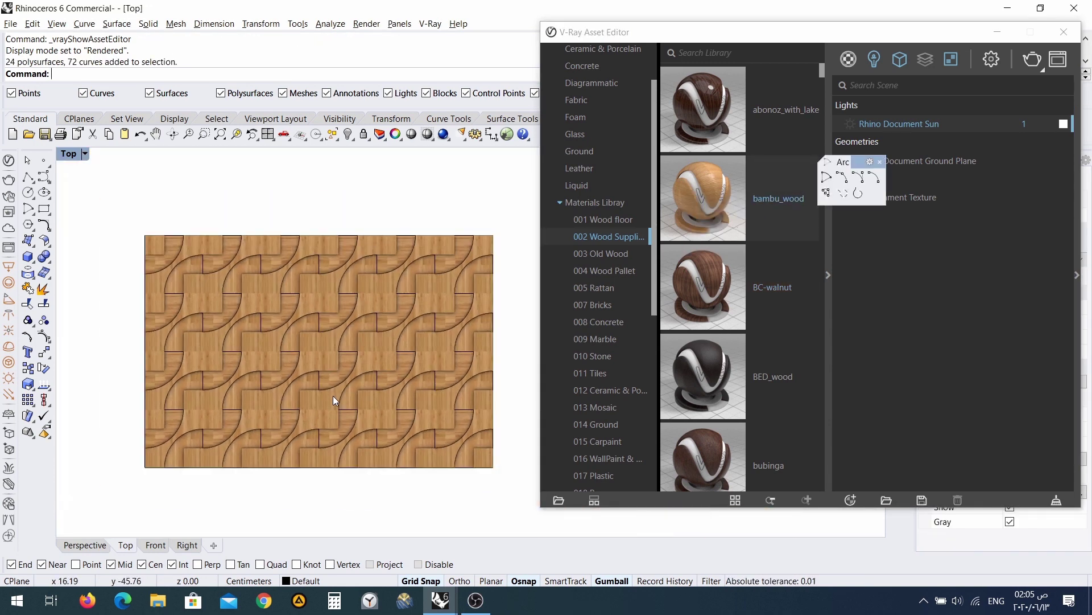
key("ctrl+a")
right_click(711, 132)
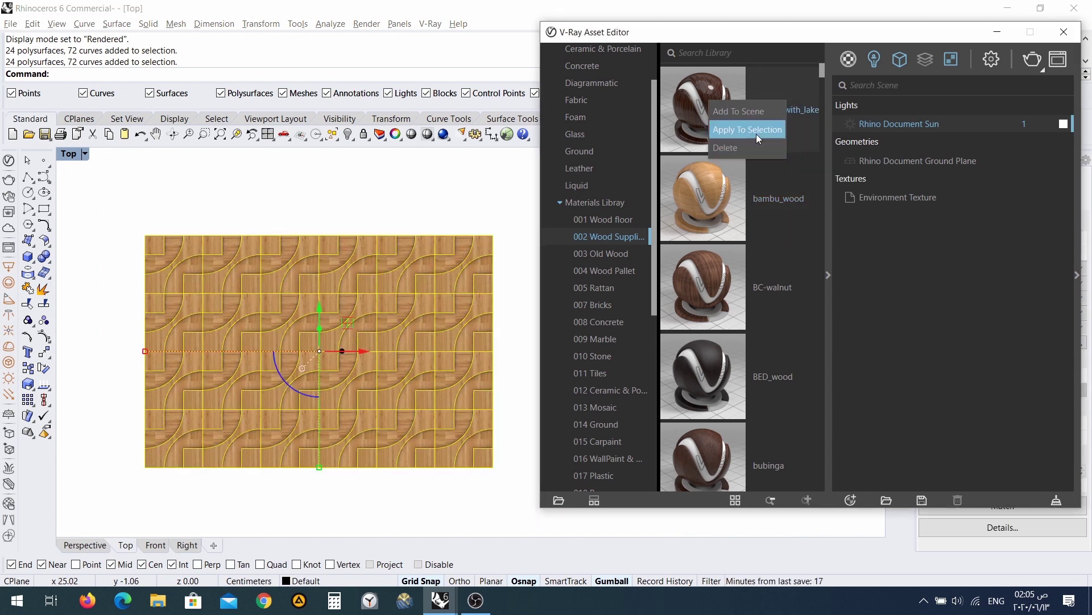
left_click(756, 130)
scroll(326, 377, "up", 3)
scroll(328, 377, "down", 3)
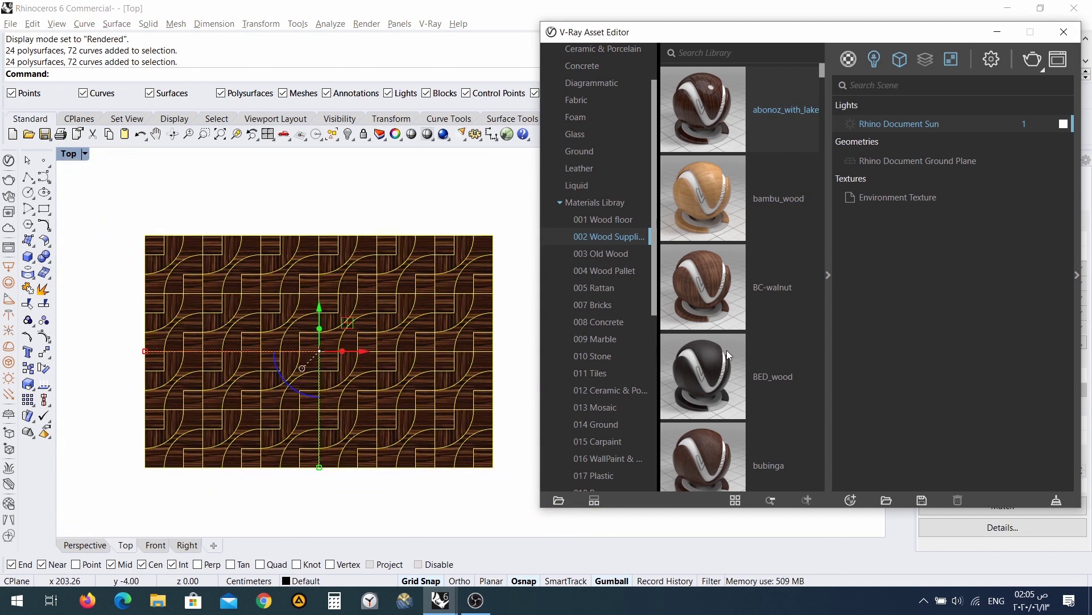
scroll(691, 439, "down", 4)
scroll(702, 363, "down", 2)
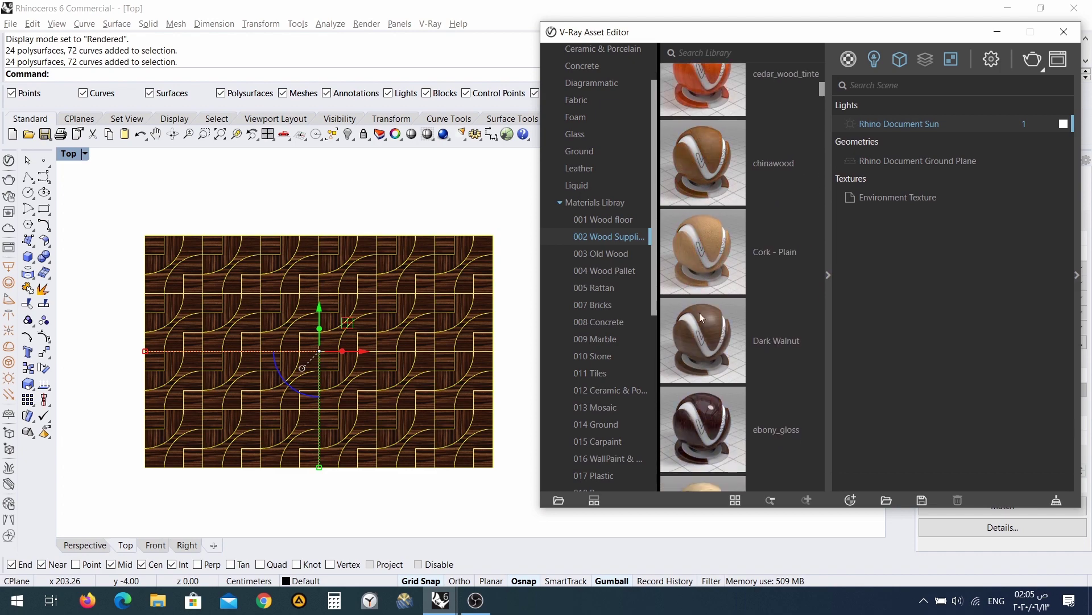
- Cycle through Cork - Plain, ebrano_wood and gluelam, finishing with Laminate_A01 on the tiles
right_click(712, 247)
left_click(734, 275)
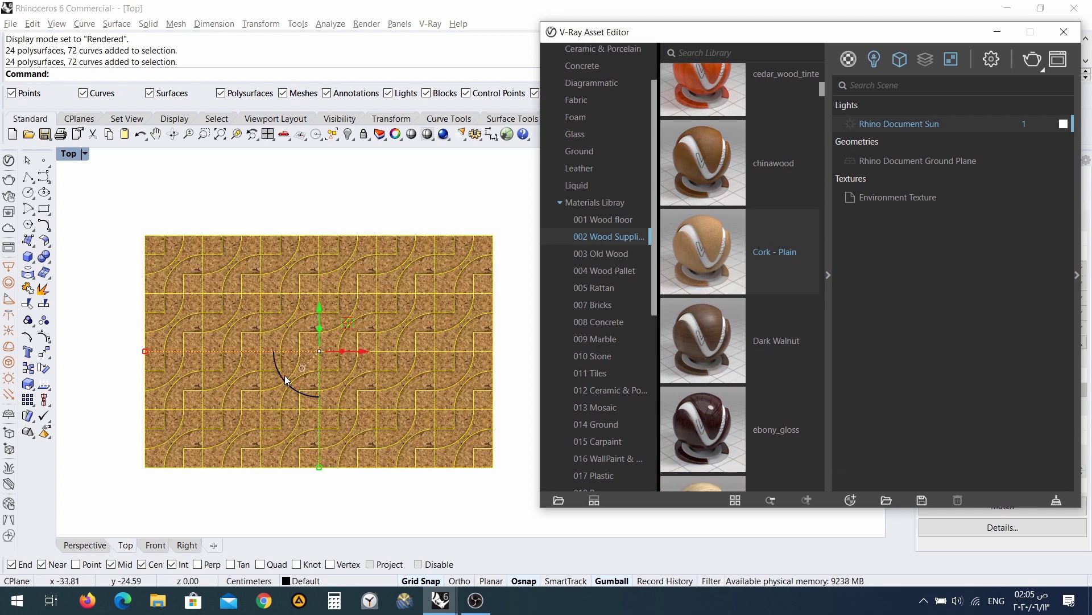
scroll(284, 376, "up", 2)
scroll(706, 387, "down", 4)
right_click(710, 317)
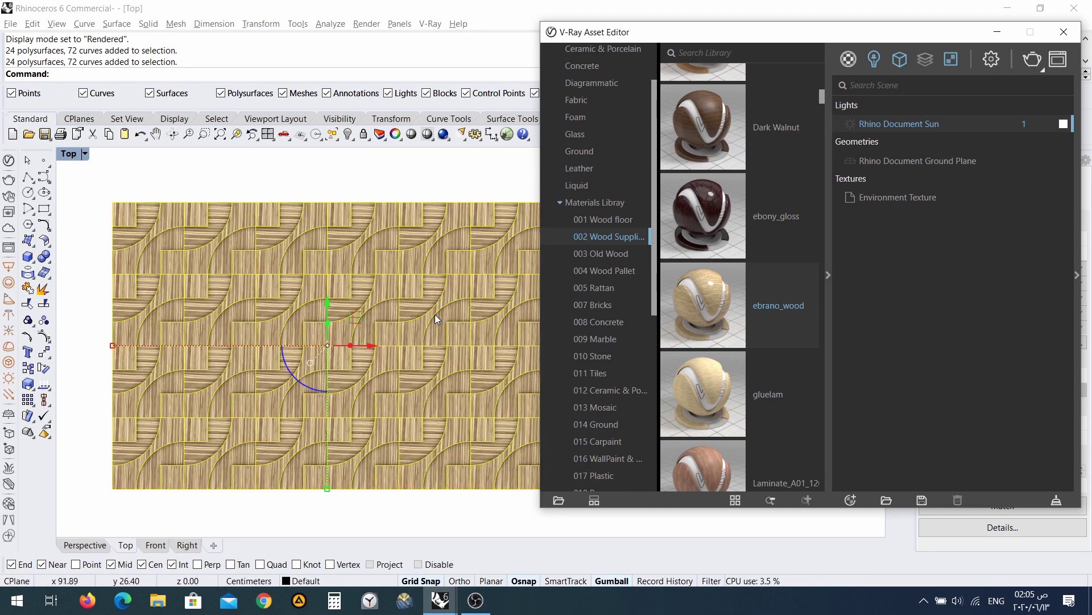
scroll(435, 314, "up", 3)
scroll(435, 316, "down", 4)
right_click(734, 392)
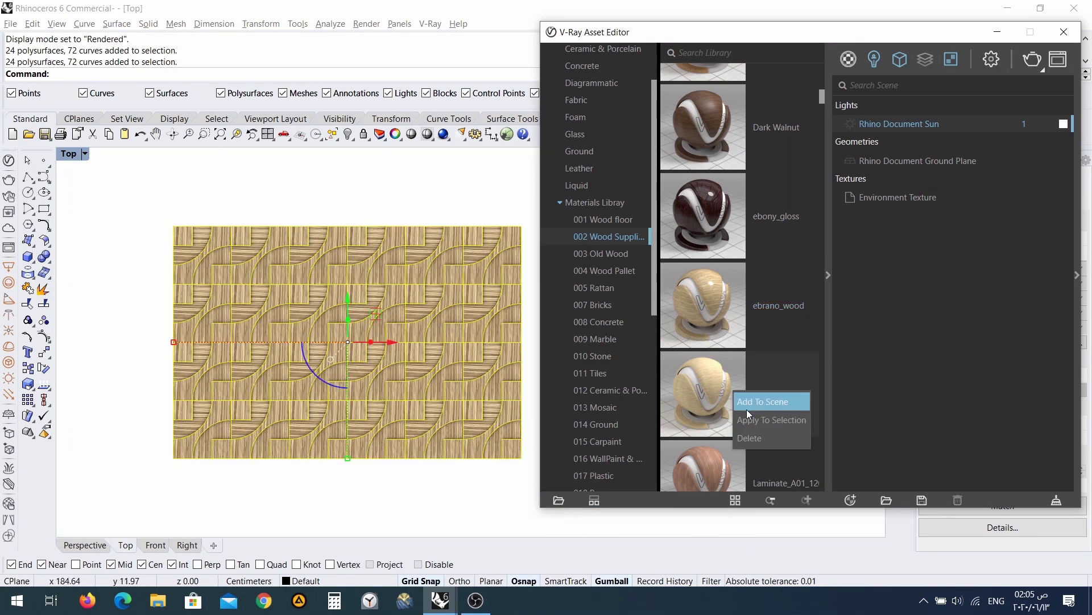
left_click(750, 420)
scroll(383, 361, "up", 3)
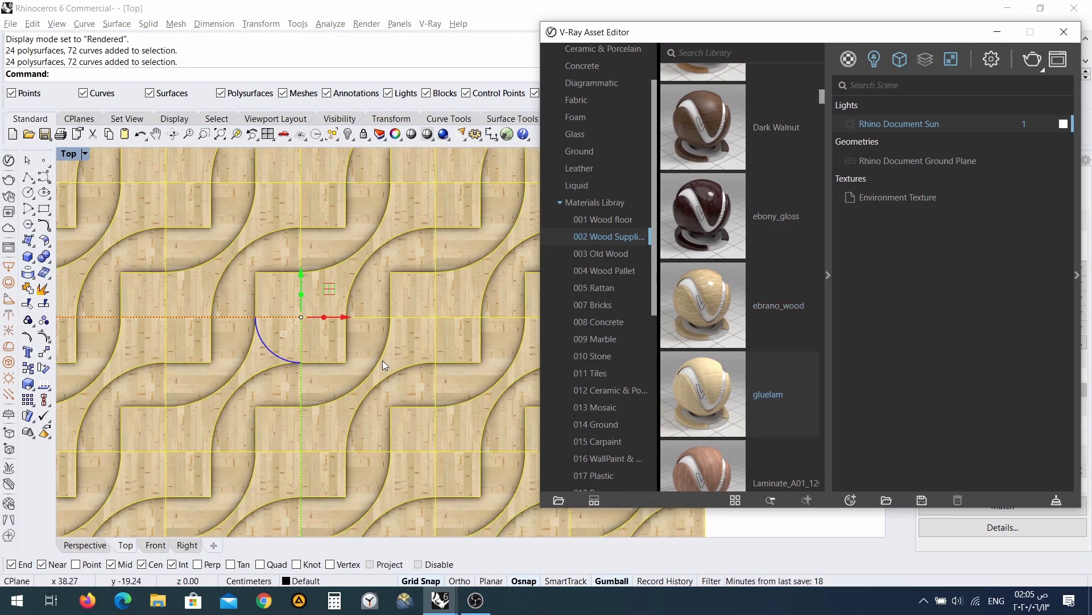
scroll(739, 370, "down", 3)
right_click(708, 274)
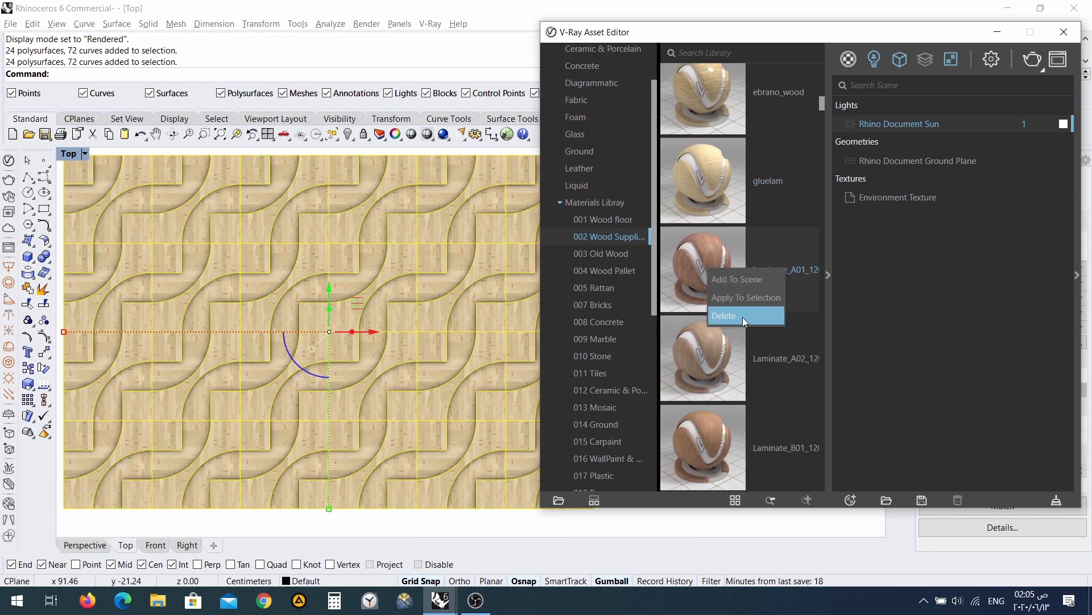
left_click(749, 298)
scroll(456, 340, "down", 2)
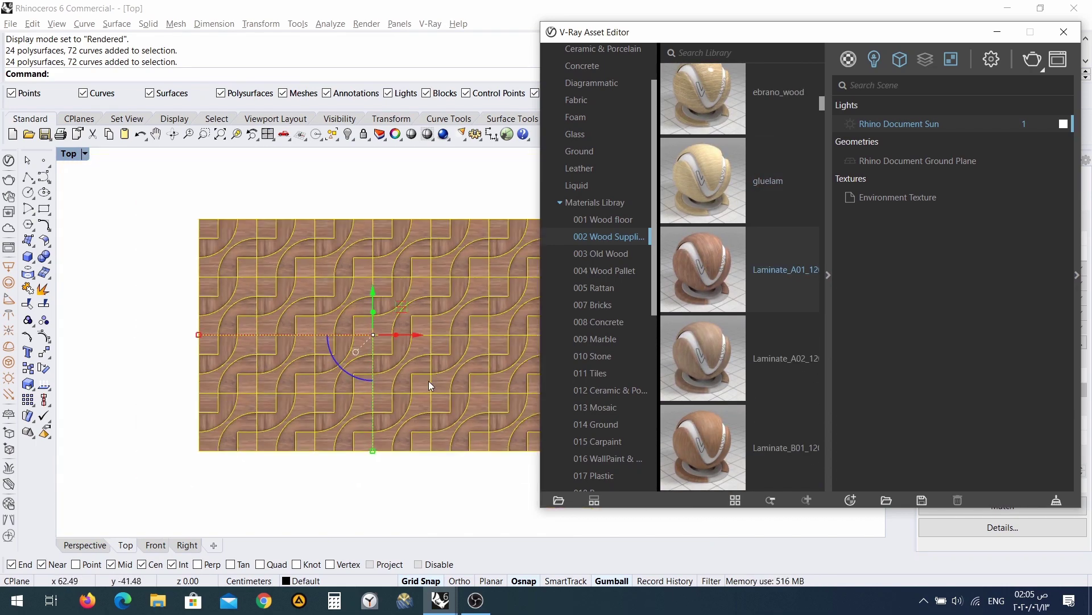
- Inspect the laminate tiles in the rendered view, then reselect all tile objects
left_click(400, 475)
scroll(416, 356, "up", 4)
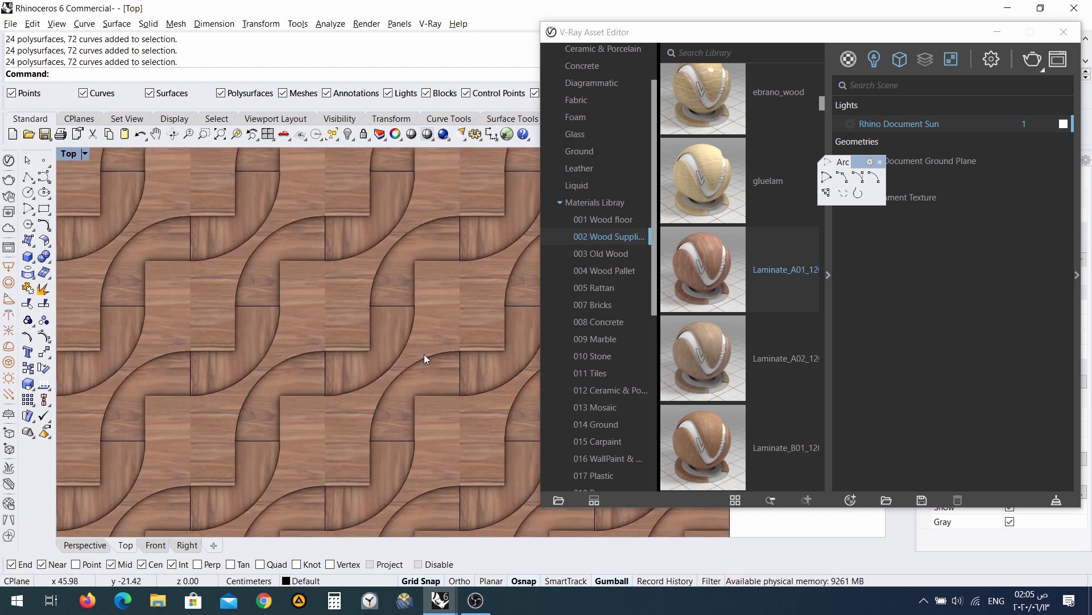
right_click_drag(393, 390, 350, 361)
scroll(349, 360, "down", 4)
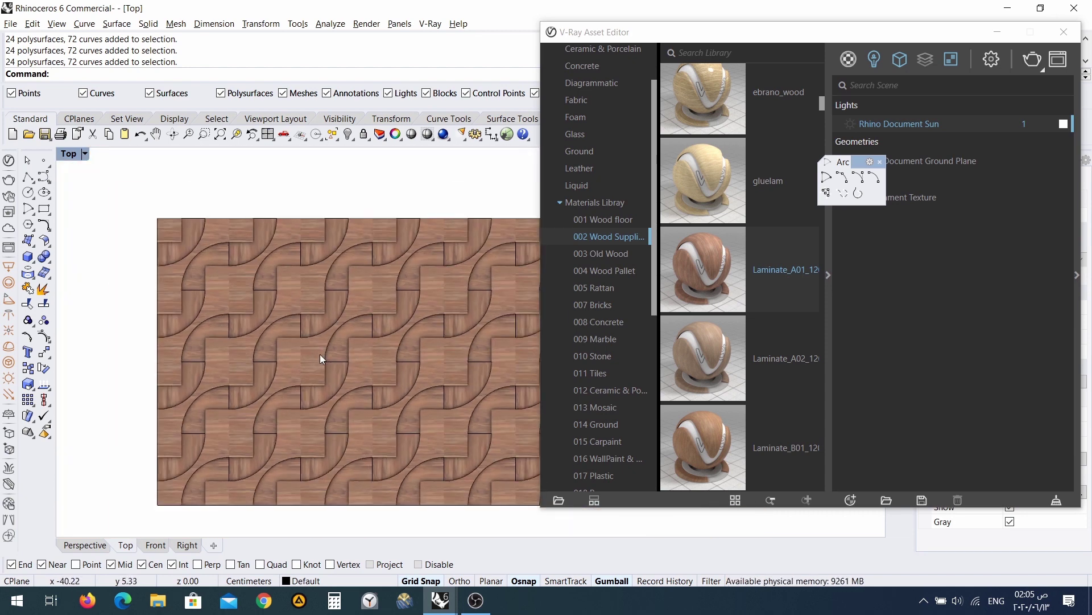
right_click_drag(408, 337, 361, 360)
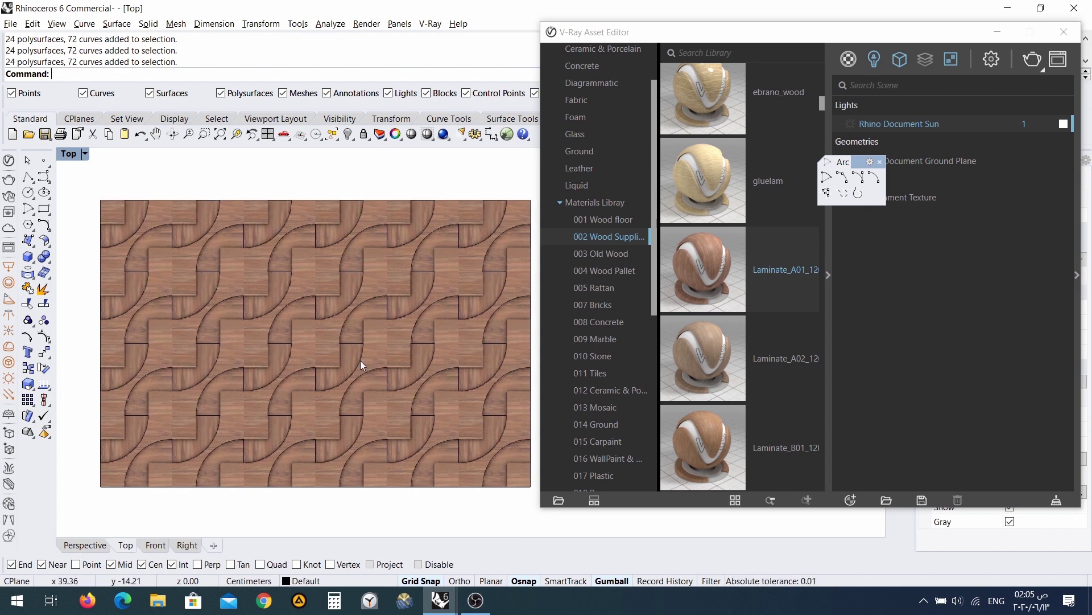
key("ctrl+a")
scroll(431, 344, "up", 5)
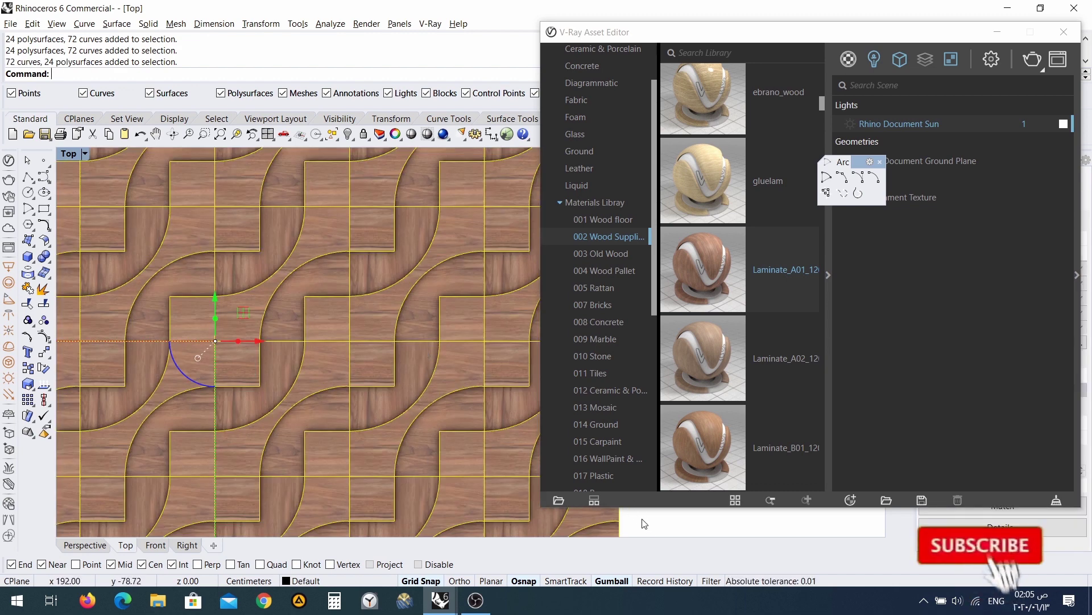
key("Escape")
scroll(449, 473, "down", 3)
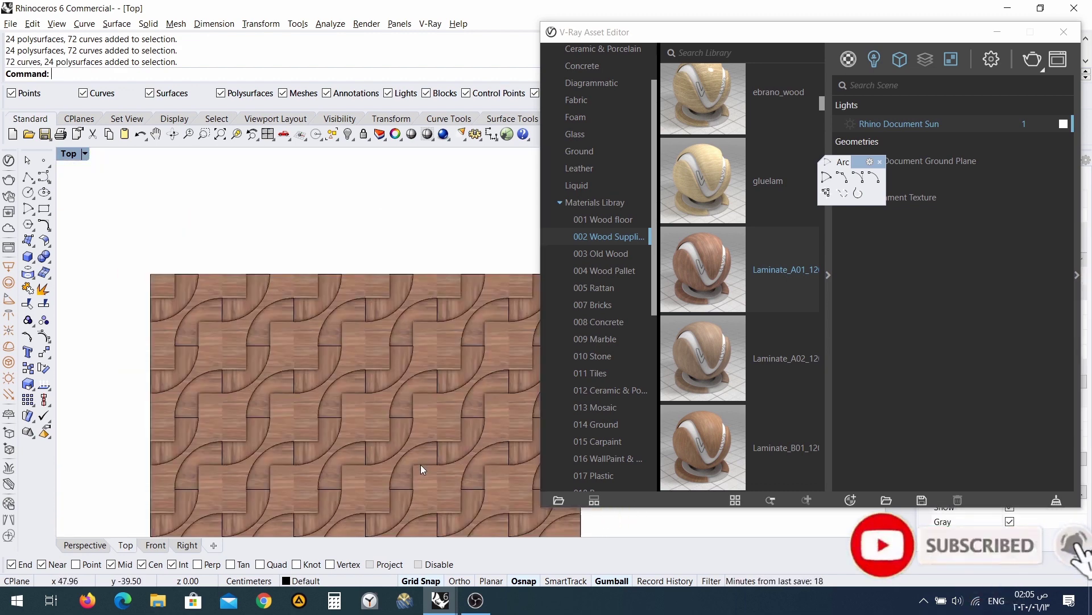
key("ctrl+a")
scroll(445, 425, "down", 2)
key("Escape")
key("ctrl+a")
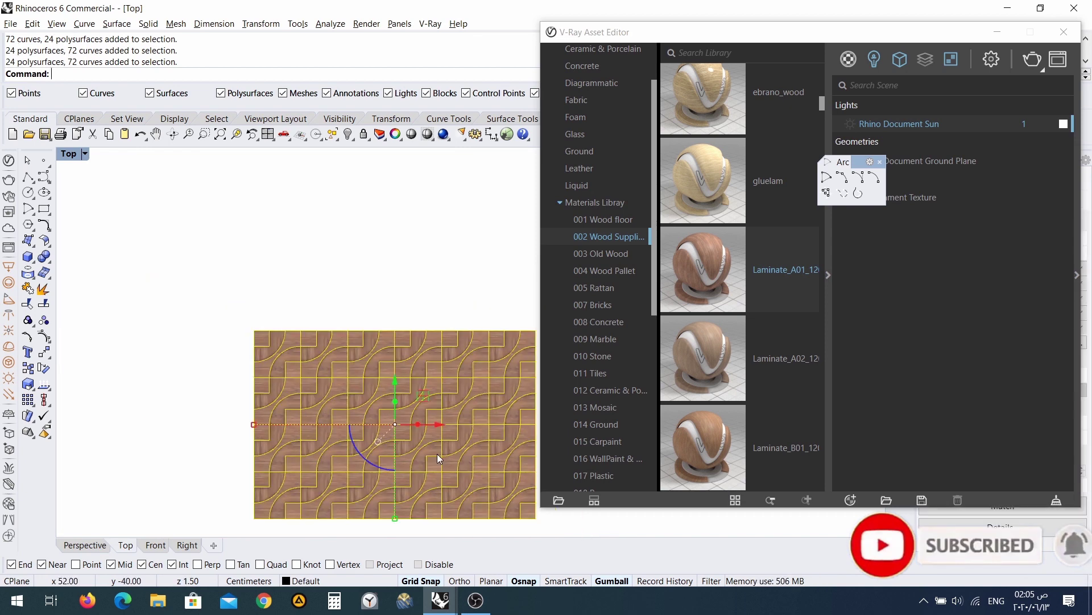
- Apply Prunier valais to the tiles, check the result and reselect the tile object
right_click_drag(428, 397, 367, 294)
scroll(756, 367, "down", 6)
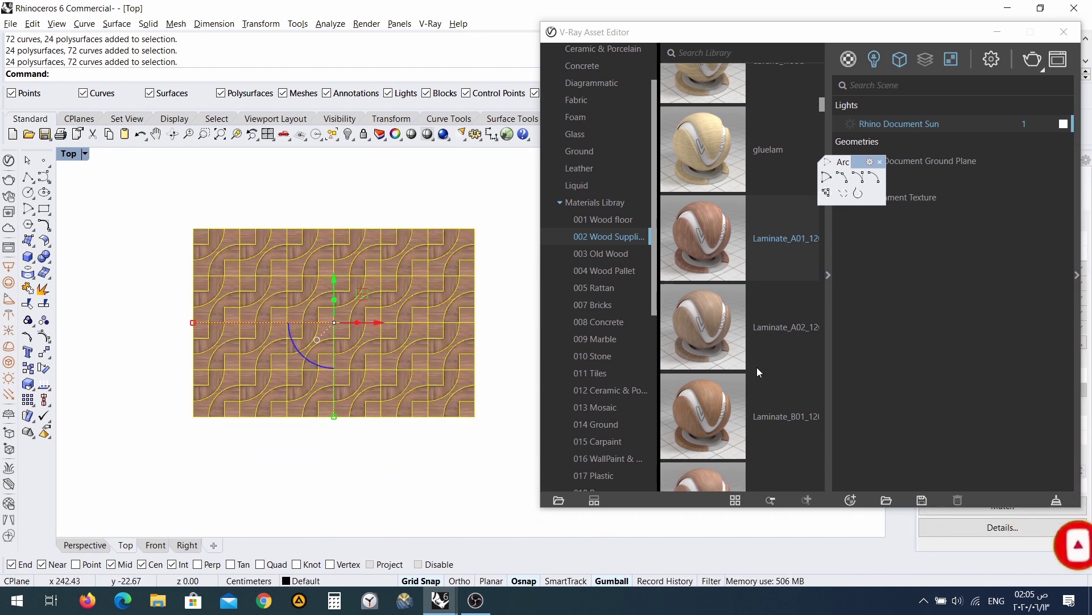
scroll(712, 336, "down", 3)
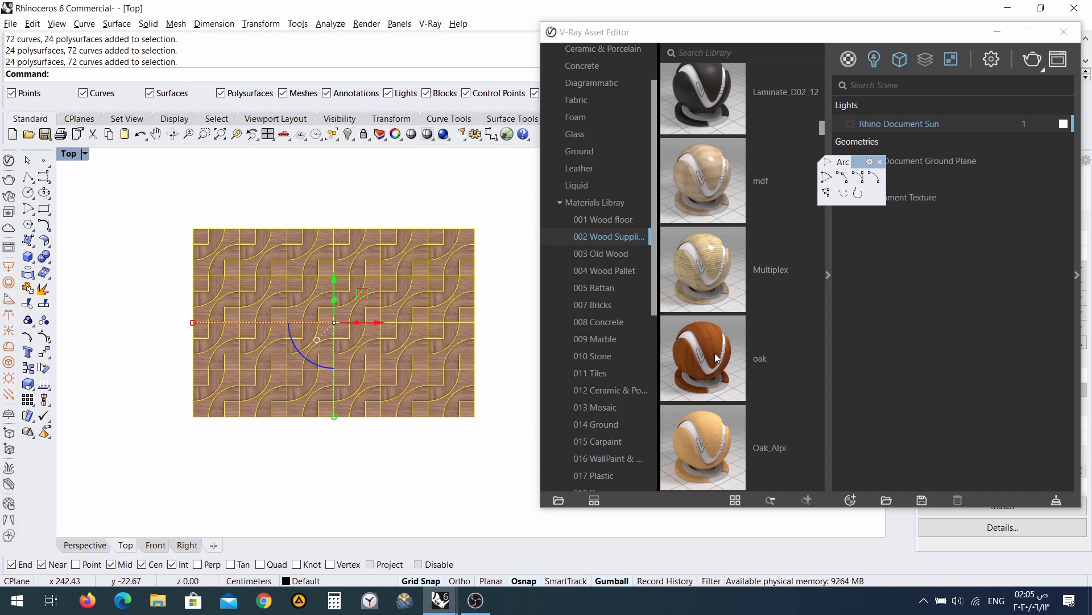
scroll(711, 357, "down", 3)
scroll(712, 363, "down", 3)
left_click(723, 376)
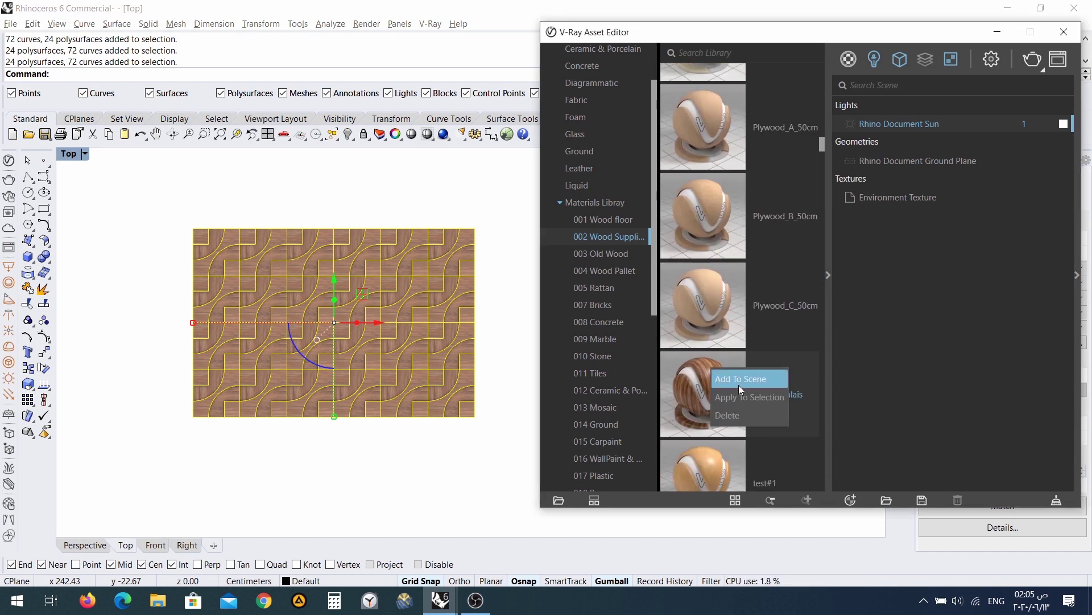
scroll(319, 374, "up", 12)
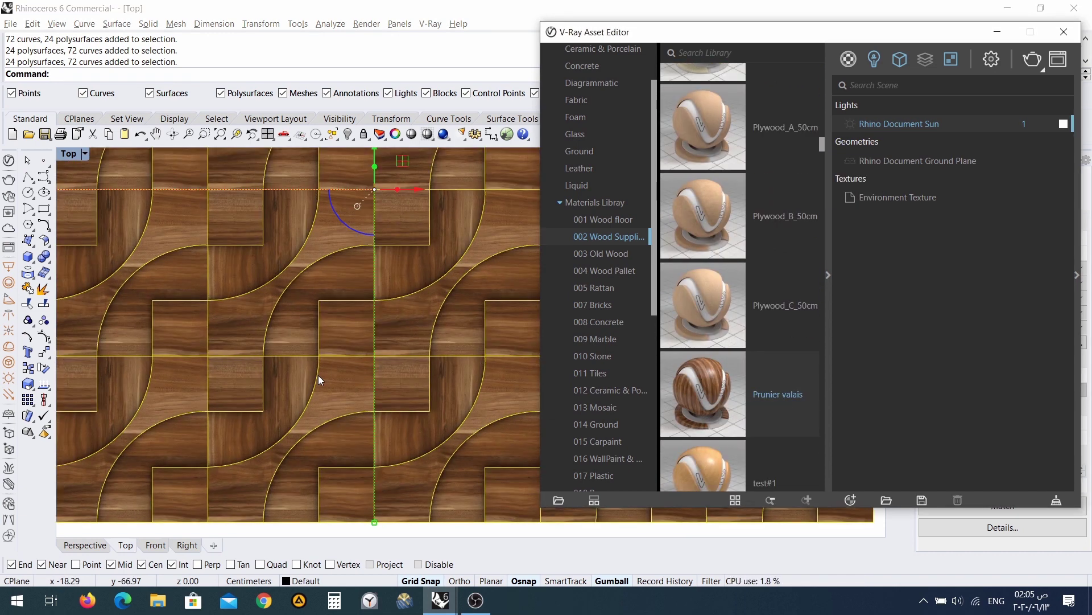
scroll(319, 375, "down", 4)
left_click(324, 490)
scroll(337, 423, "down", 5)
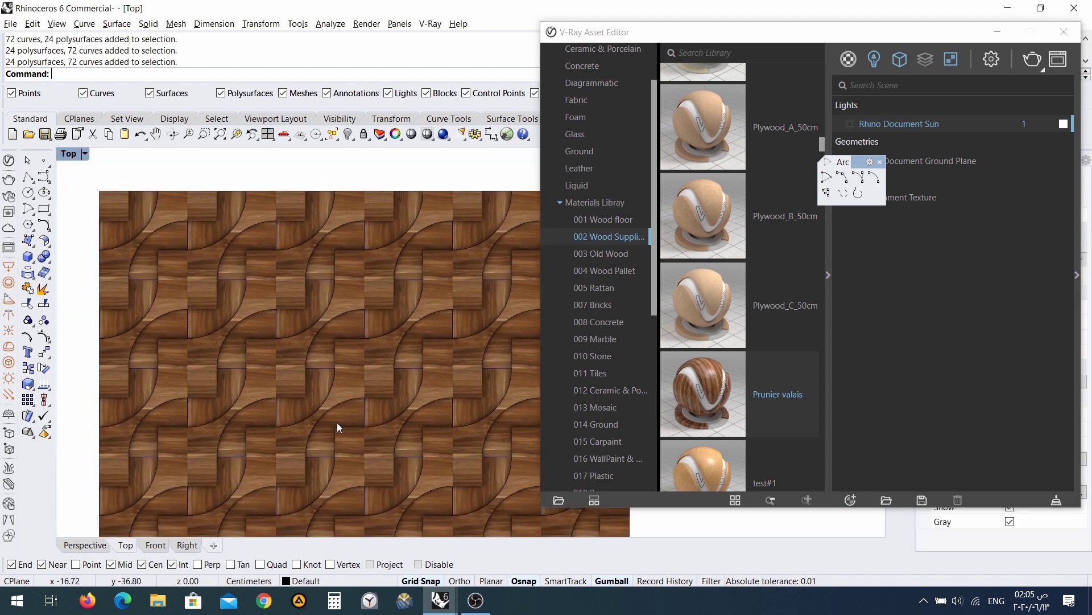
scroll(692, 443, "down", 5)
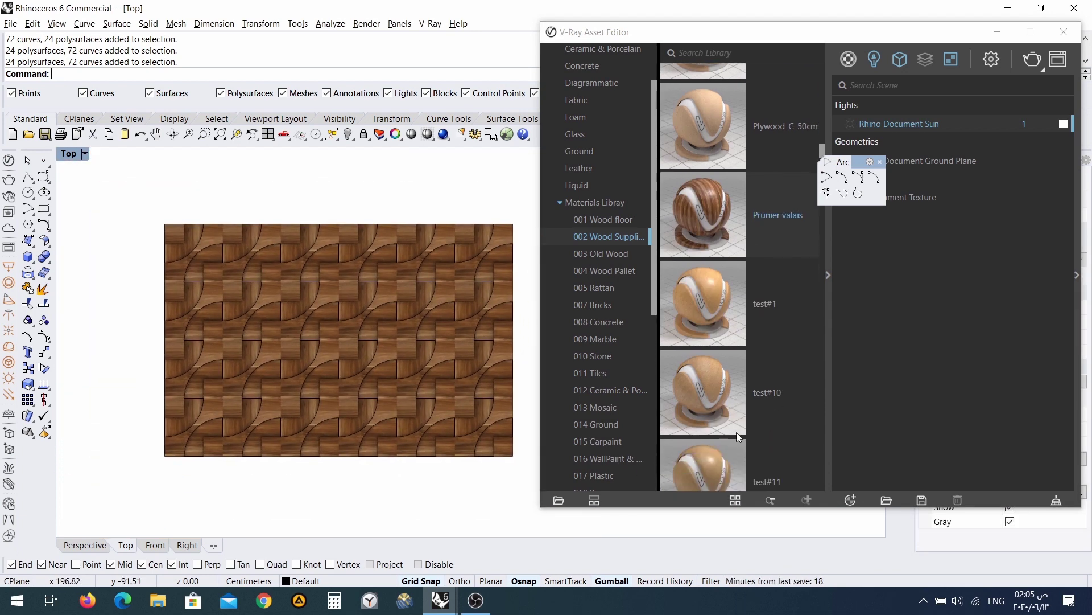
left_click(371, 377)
scroll(687, 398, "down", 5)
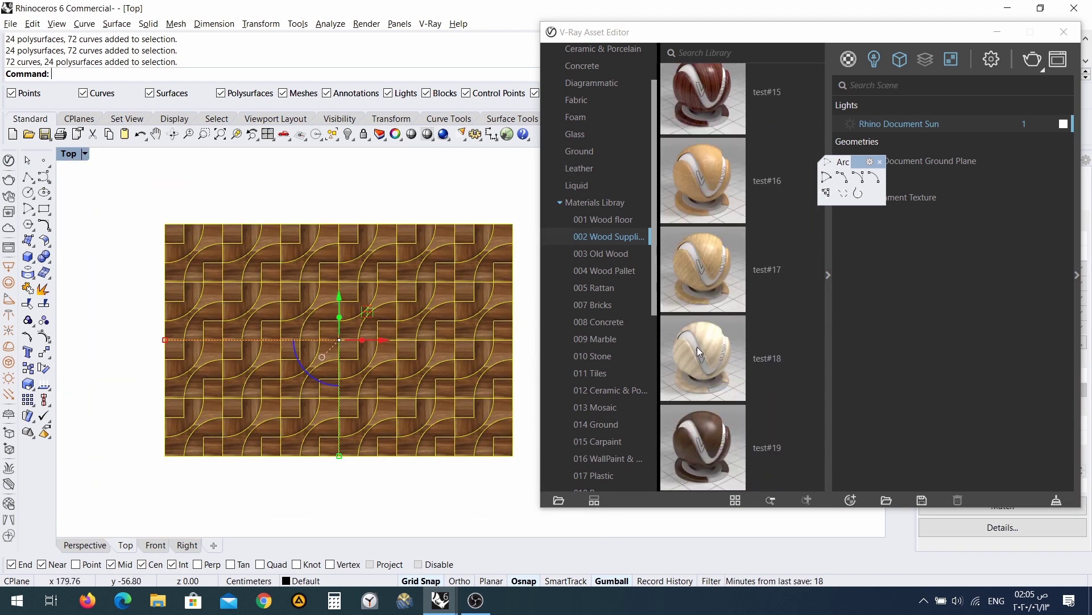
- Try the test#19 and then test#22 wood materials on the tiles
right_click(716, 412)
left_click(758, 413)
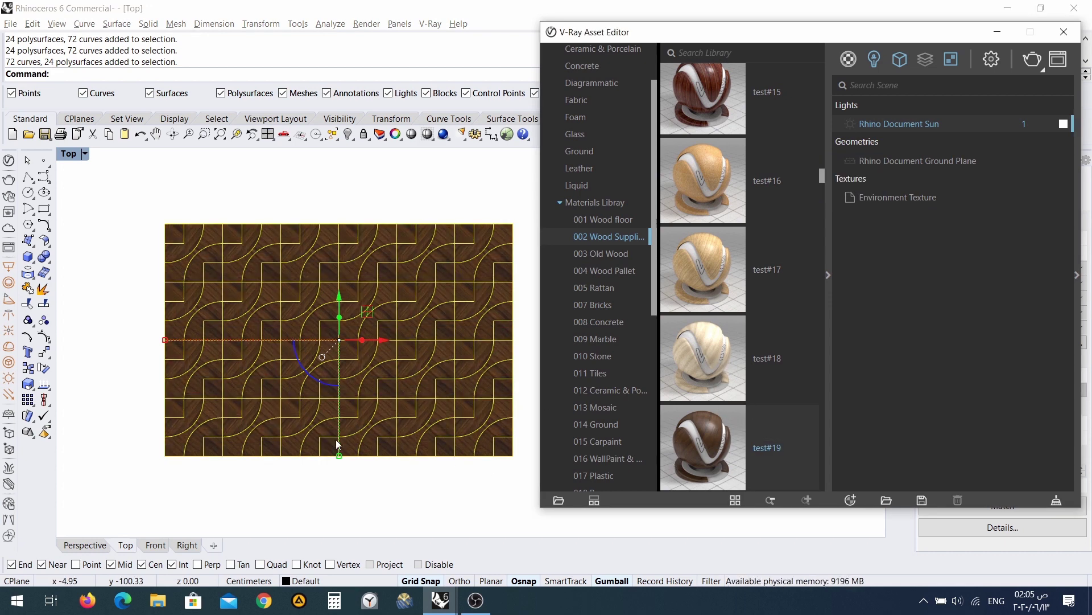
scroll(685, 429, "down", 7)
right_click(713, 275)
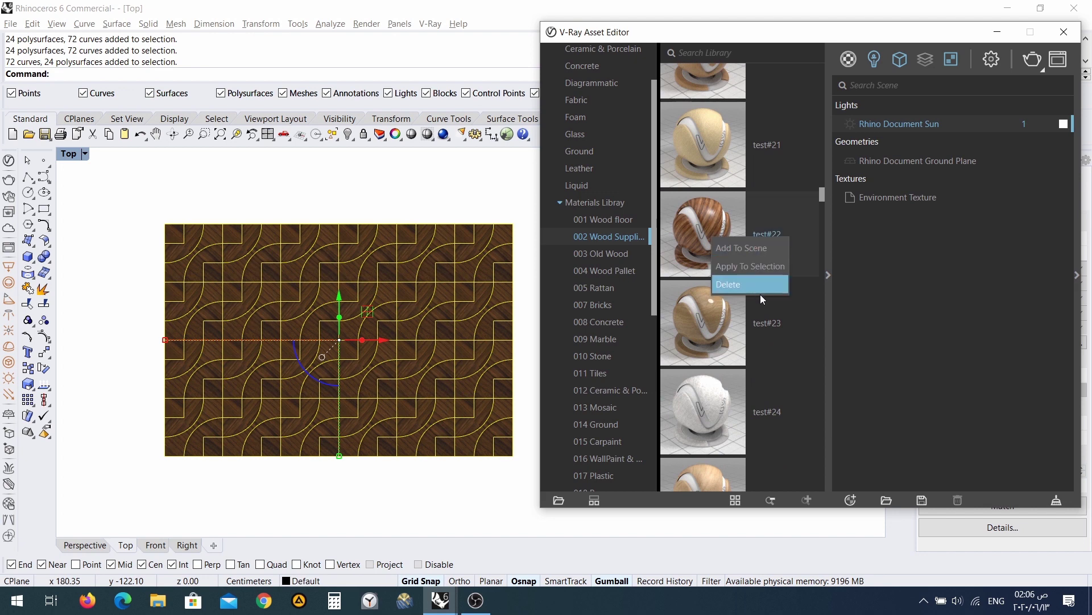
left_click(762, 273)
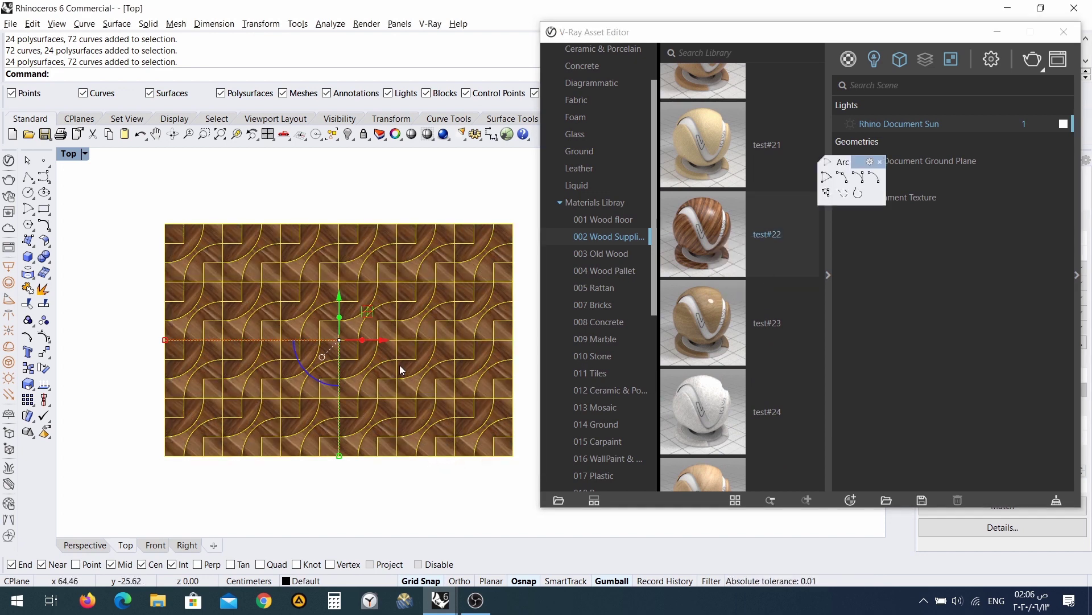
scroll(399, 364, "up", 2)
scroll(456, 510, "down", 4)
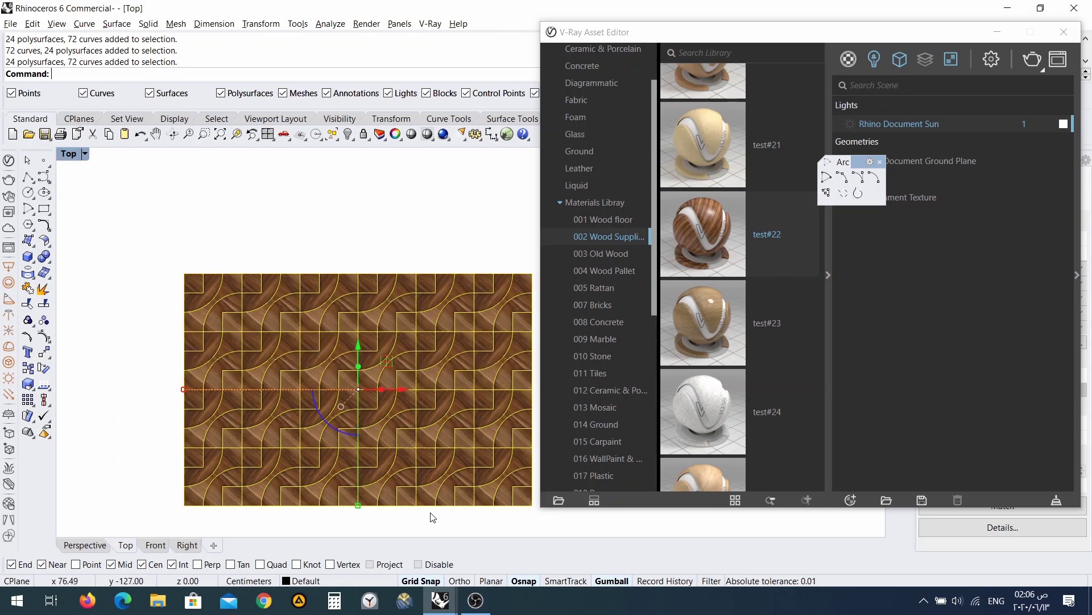
- Reselect the tiles and apply the lighter test#4 wood, then view the result
left_click(431, 514)
scroll(423, 467, "up", 4)
left_click(369, 368)
scroll(680, 433, "down", 5)
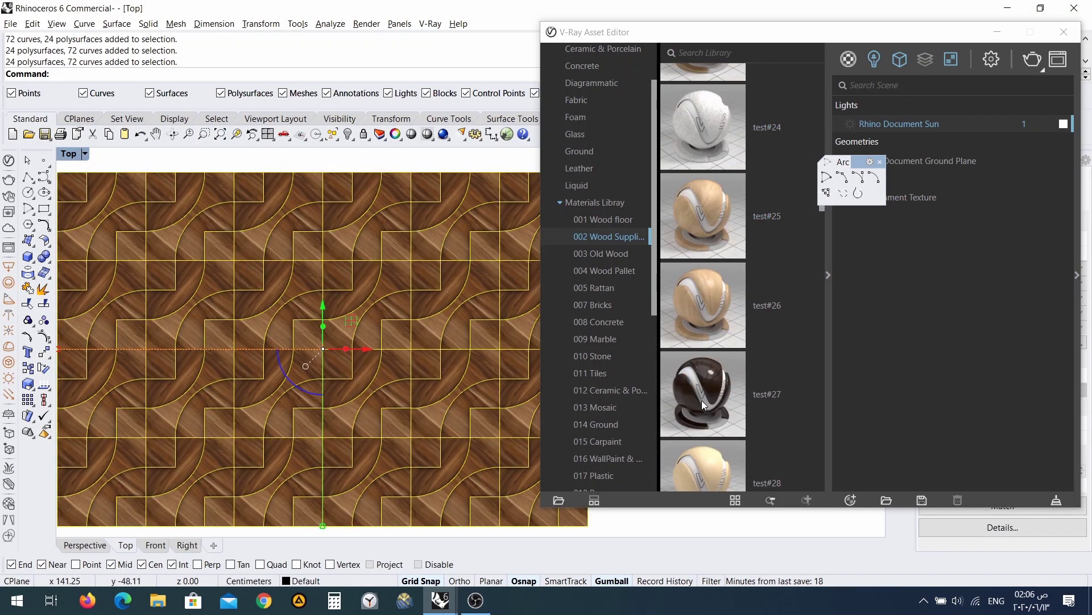
scroll(721, 425, "down", 3)
right_click(711, 271)
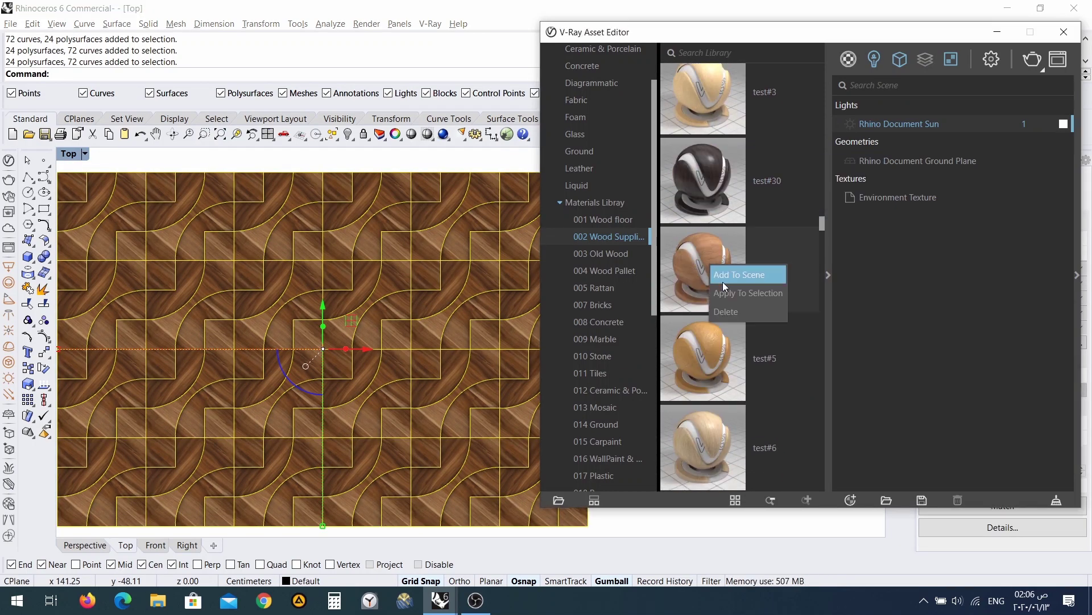
left_click(751, 296)
scroll(283, 429, "down", 4)
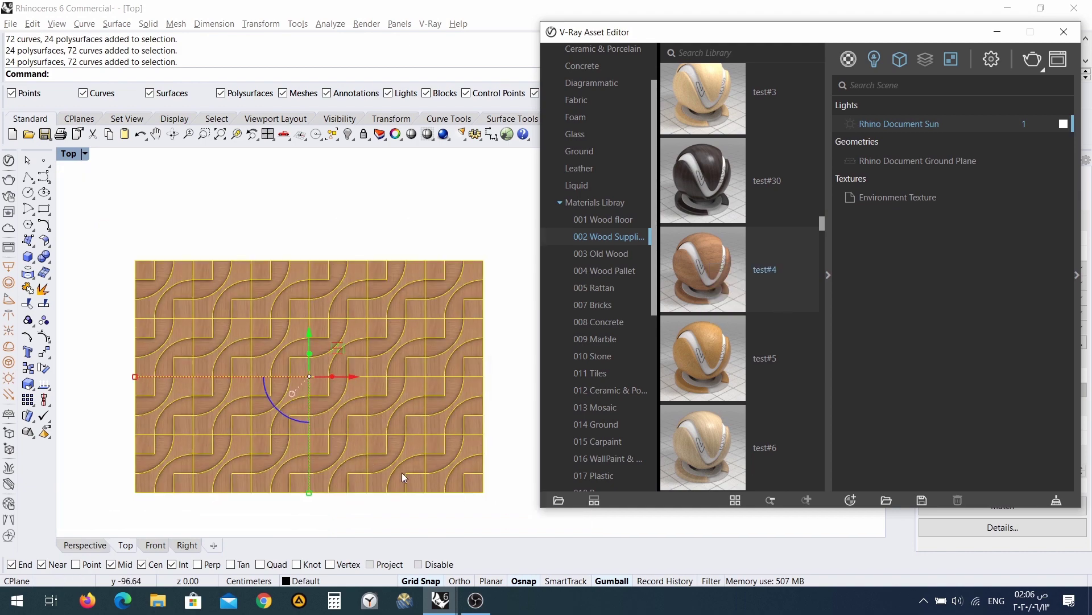
left_click(395, 508)
scroll(257, 360, "up", 6)
right_click_drag(257, 361, 325, 314)
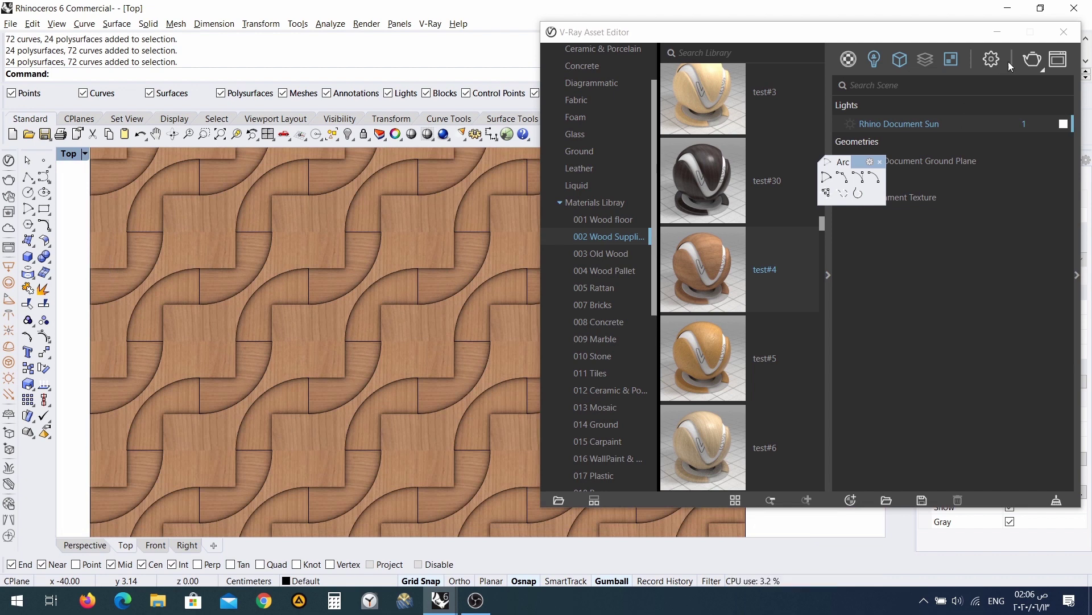
- Close the material editor and crossing-select the whole tile pattern
left_click(1063, 31)
scroll(435, 323, "down", 5)
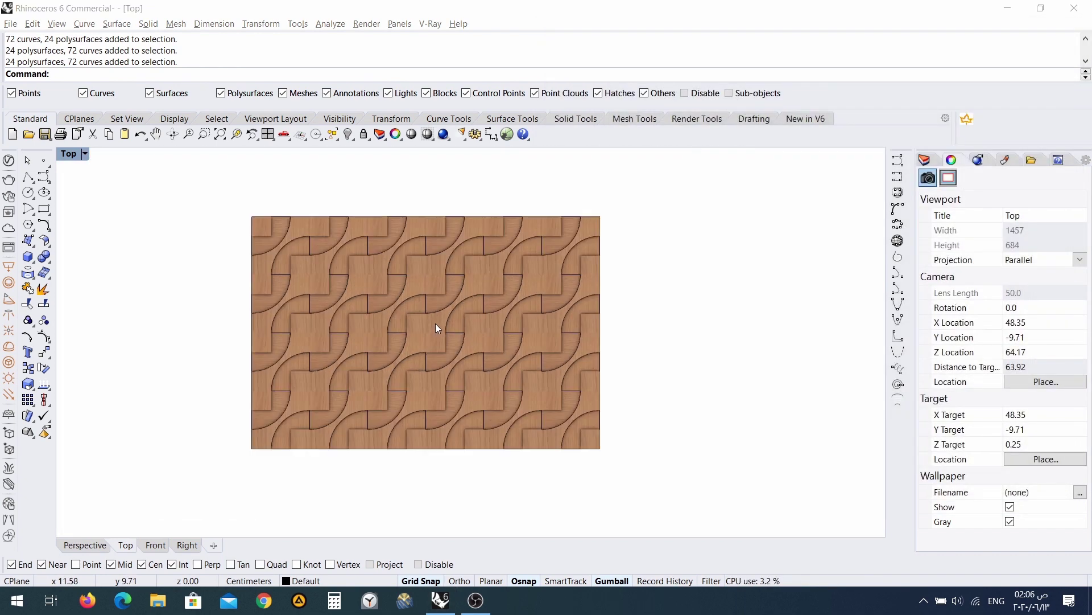
scroll(435, 323, "up", 2)
mouse_move(435, 323)
right_mouse_down()
mouse_move(438, 348)
mouse_move(440, 328)
right_mouse_up()
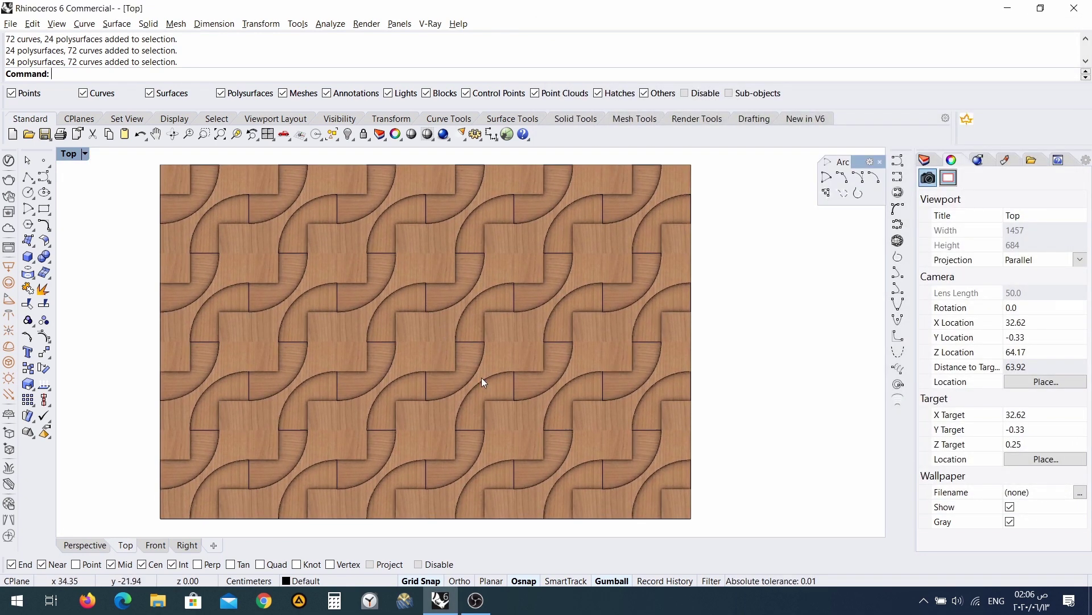
scroll(403, 334, "down", 1)
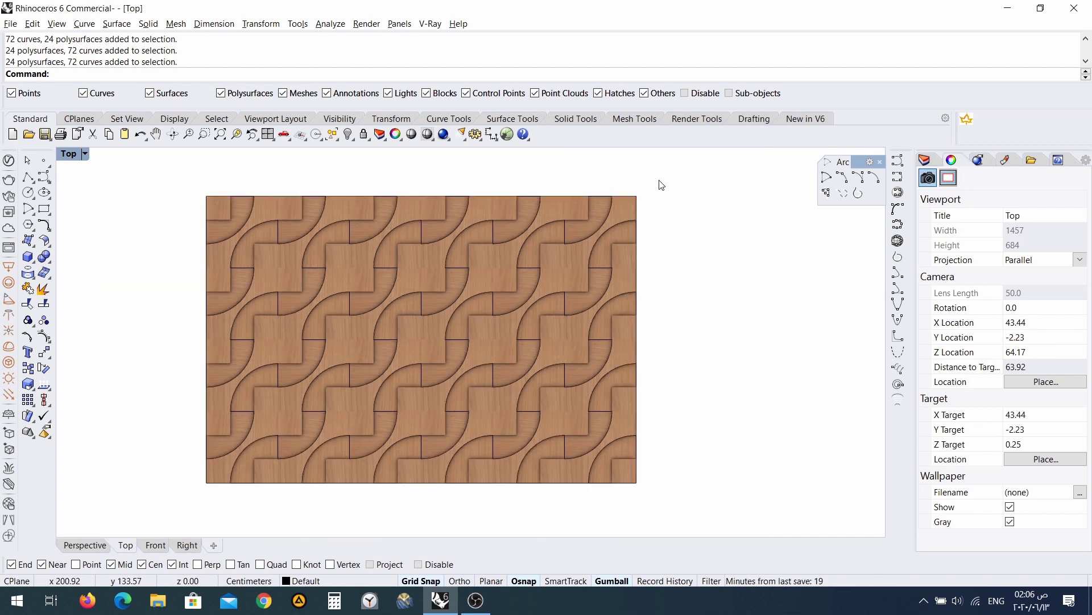
left_click_drag(658, 183, 250, 491)
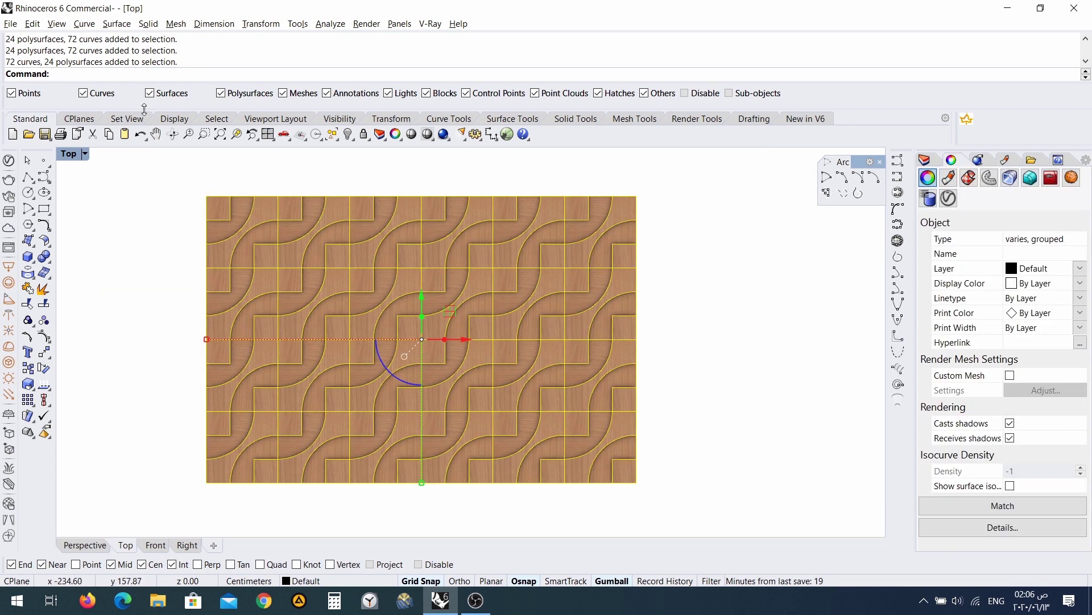
- Nudge the pattern right, then window-select only the 24 wood tile solids
scroll(390, 359, "down", 3)
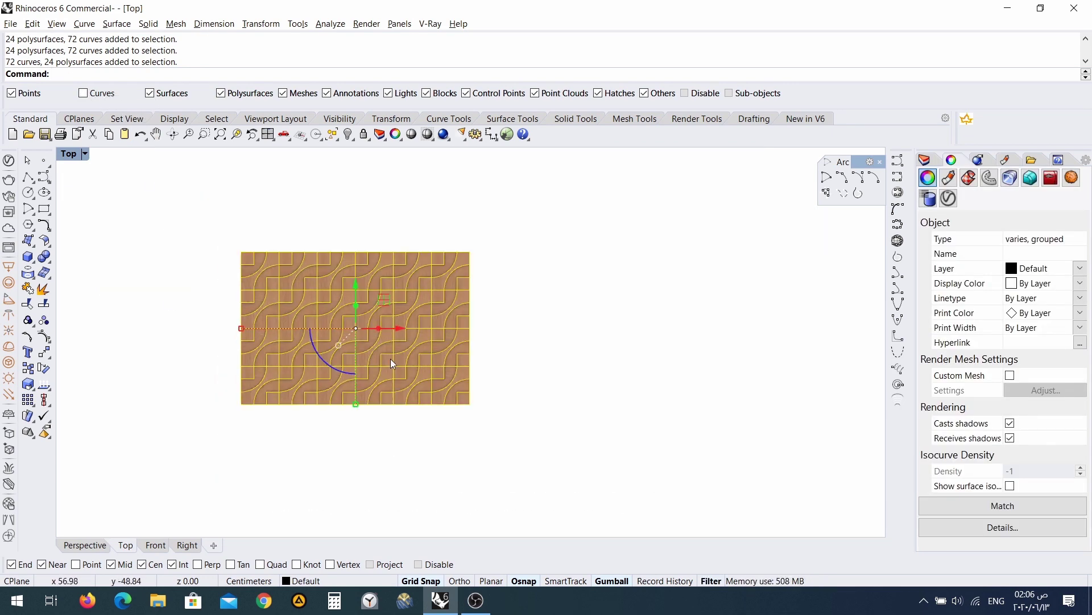
left_click_drag(395, 328, 318, 331)
scroll(335, 326, "up", 3)
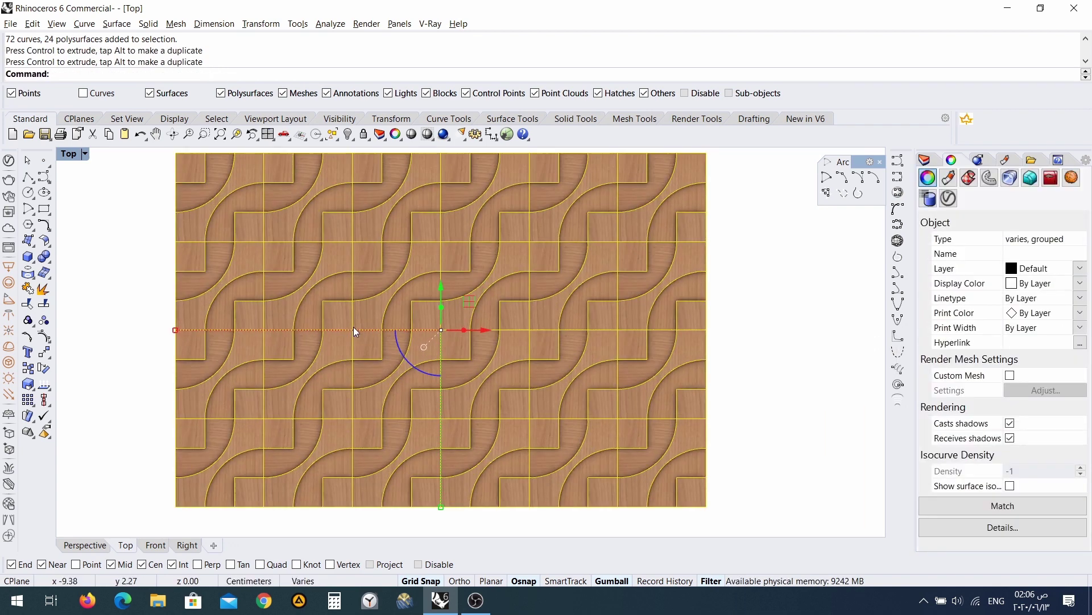
scroll(325, 288, "down", 2)
left_click_drag(195, 181, 625, 464)
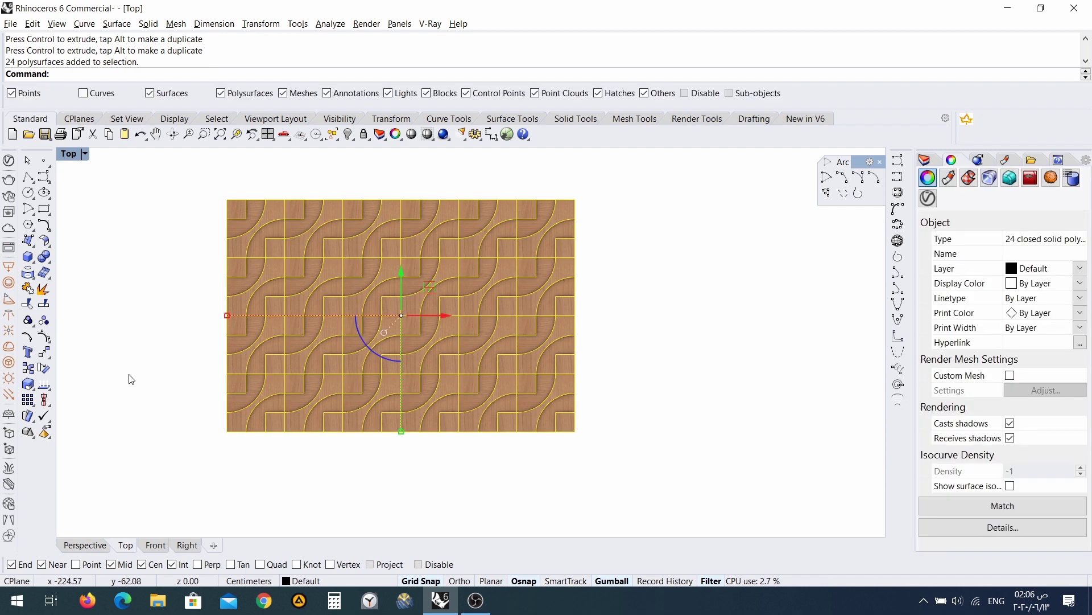
- Group the 24 tile solids and drag them right along X, clear of the outline curves
left_click(32, 322)
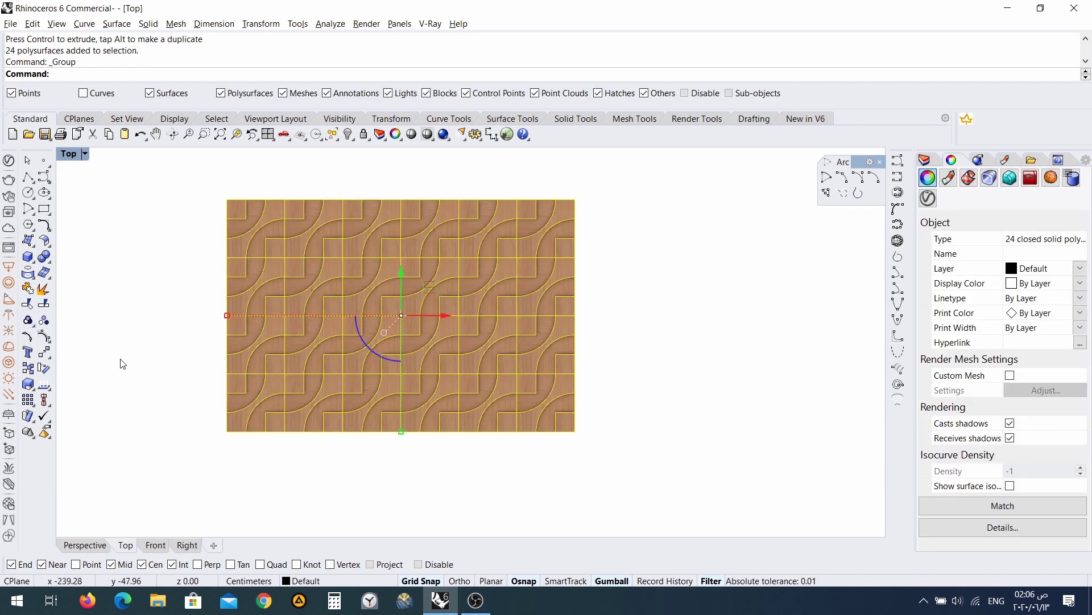
left_click(171, 287)
left_click_drag(133, 202, 625, 506)
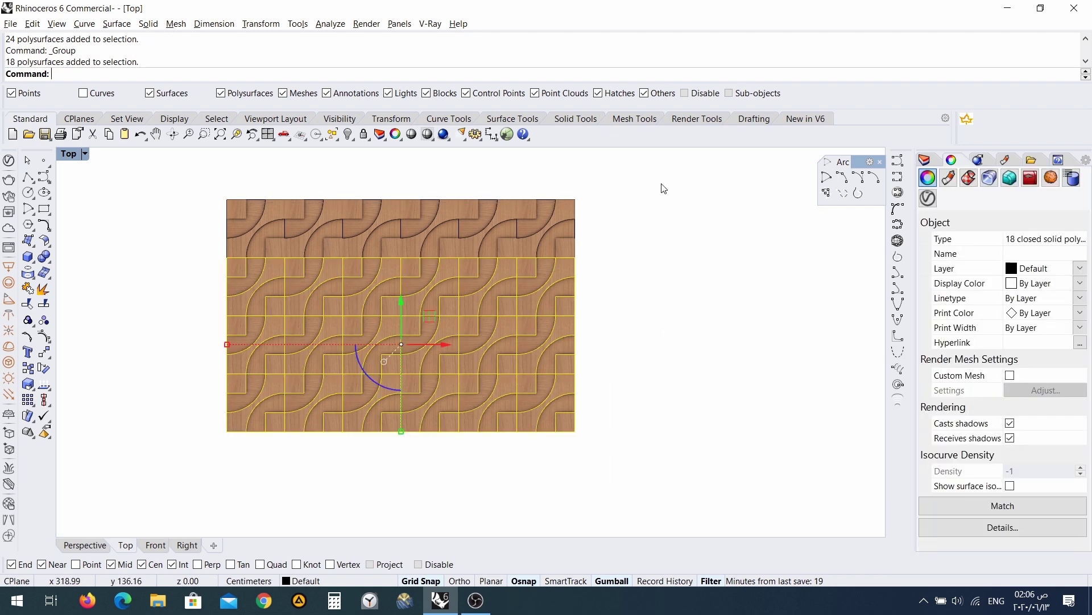
left_click_drag(663, 188, 202, 510)
left_click_drag(452, 323, 788, 306)
scroll(487, 396, "down", 3)
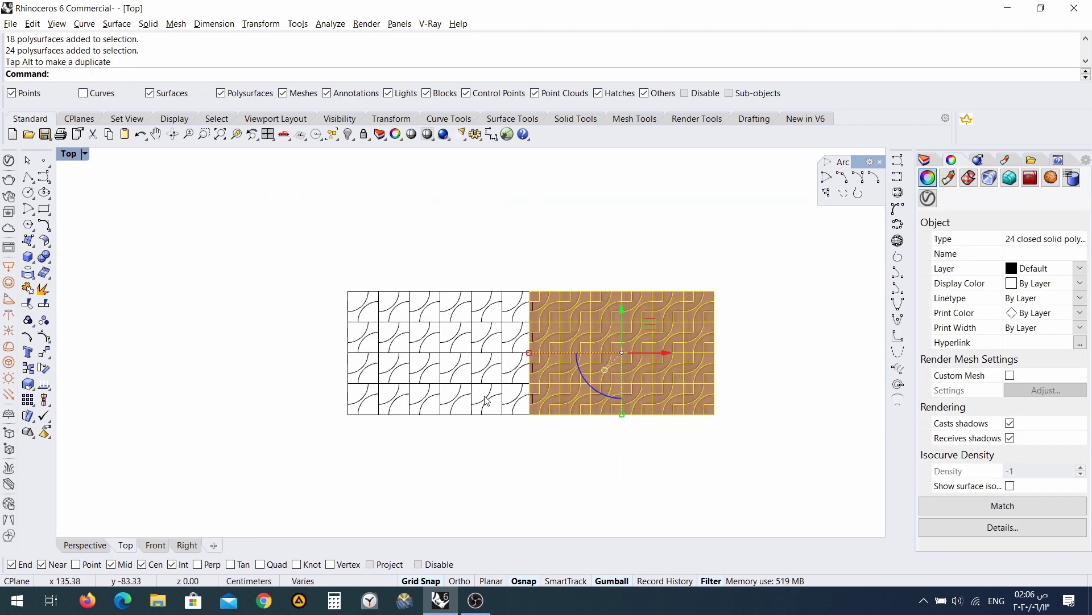
scroll(465, 377, "up", 1)
left_click_drag(703, 347, 796, 343)
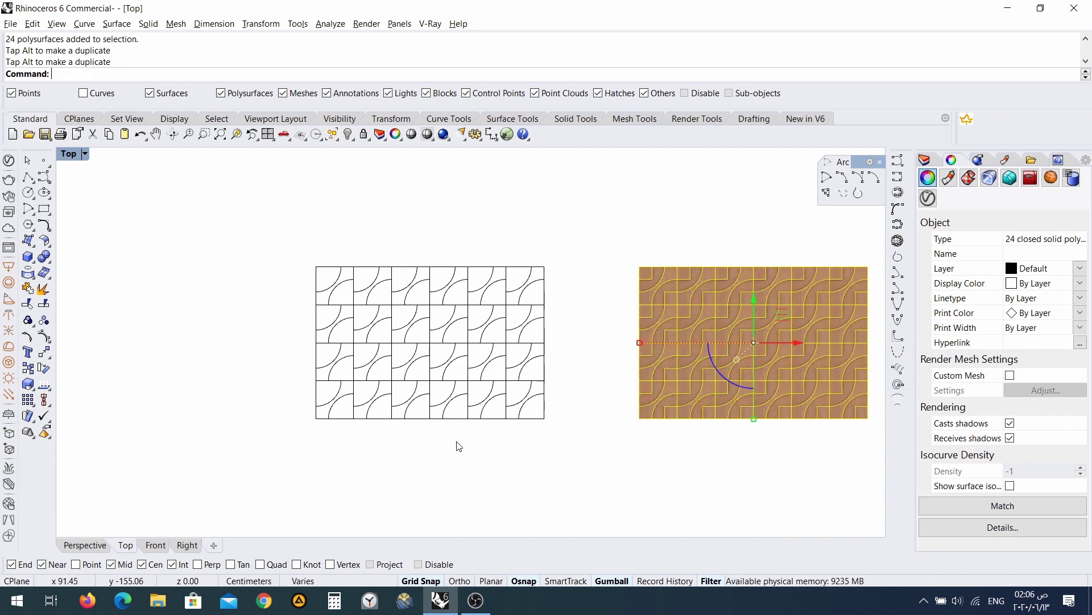
left_click_drag(254, 494, 269, 475)
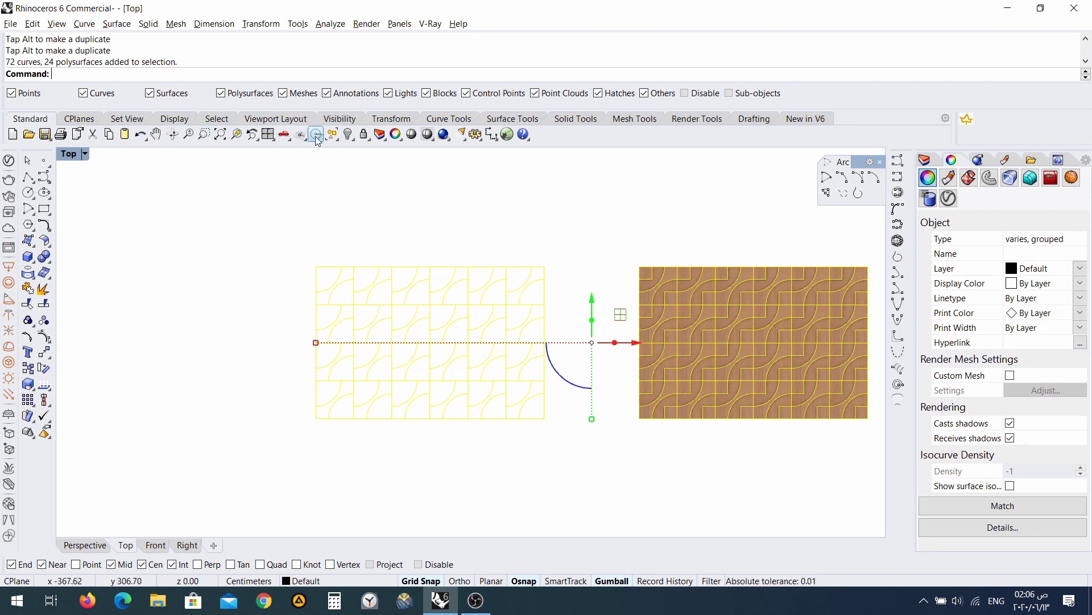
- Undo an accidental hide, ungroup, and hide the 72 outline curves
left_click(349, 137)
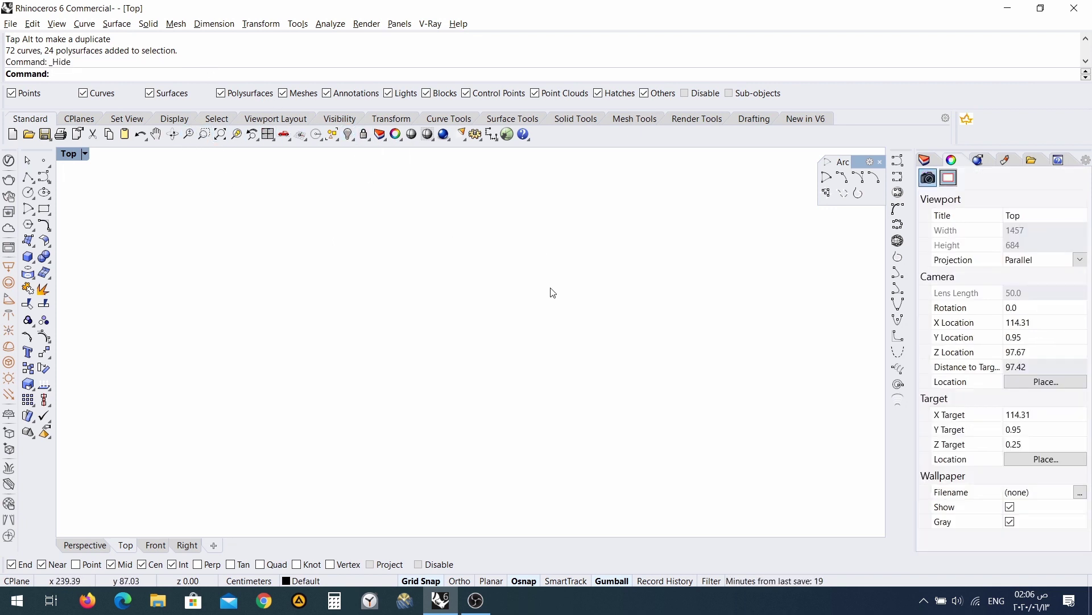
key("ctrl+z")
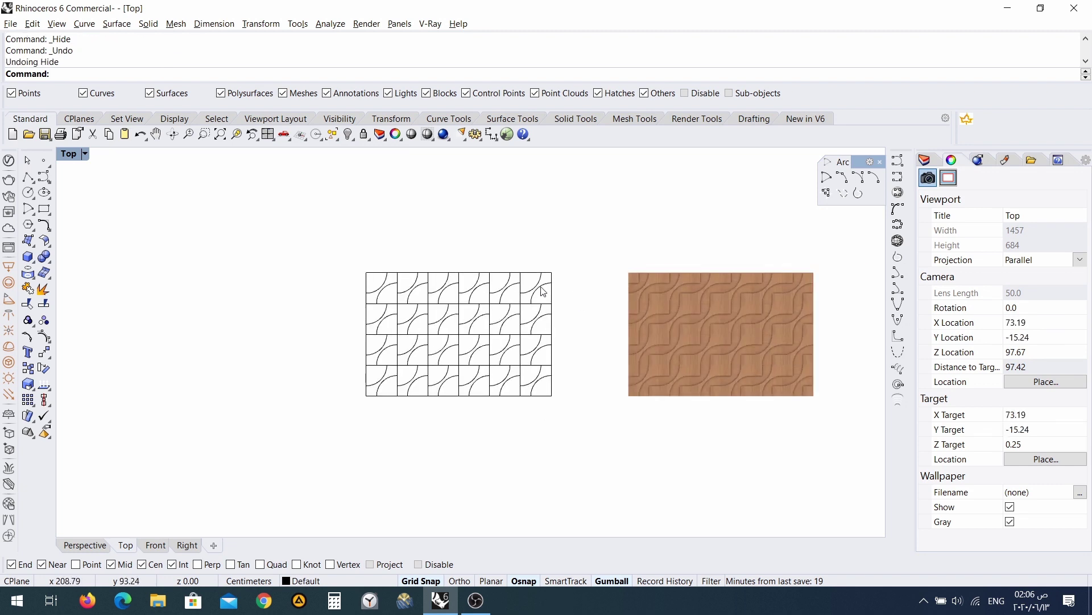
left_click(44, 322)
left_click_drag(286, 453, 606, 192)
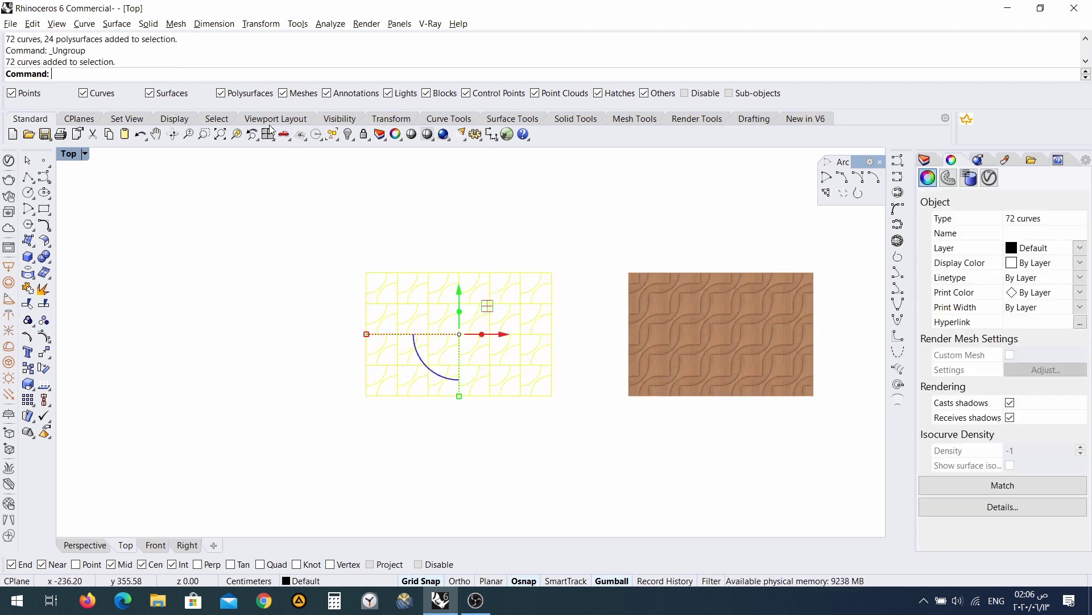
left_click(349, 135)
- Move the 24 wood tiles 420 cm back left and frame the whole pattern
left_click_drag(488, 215, 876, 437)
left_click_drag(760, 333, 529, 358)
left_click(578, 469)
scroll(514, 332, "up", 5)
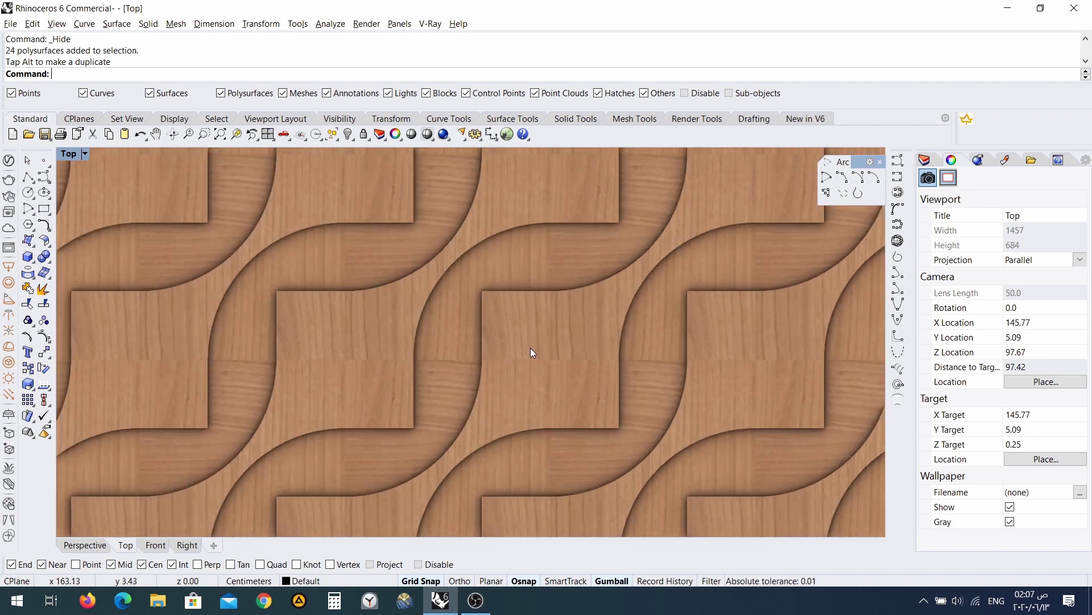
scroll(563, 387, "down", 2)
scroll(569, 392, "down", 2)
right_click_drag(568, 391, 557, 340)
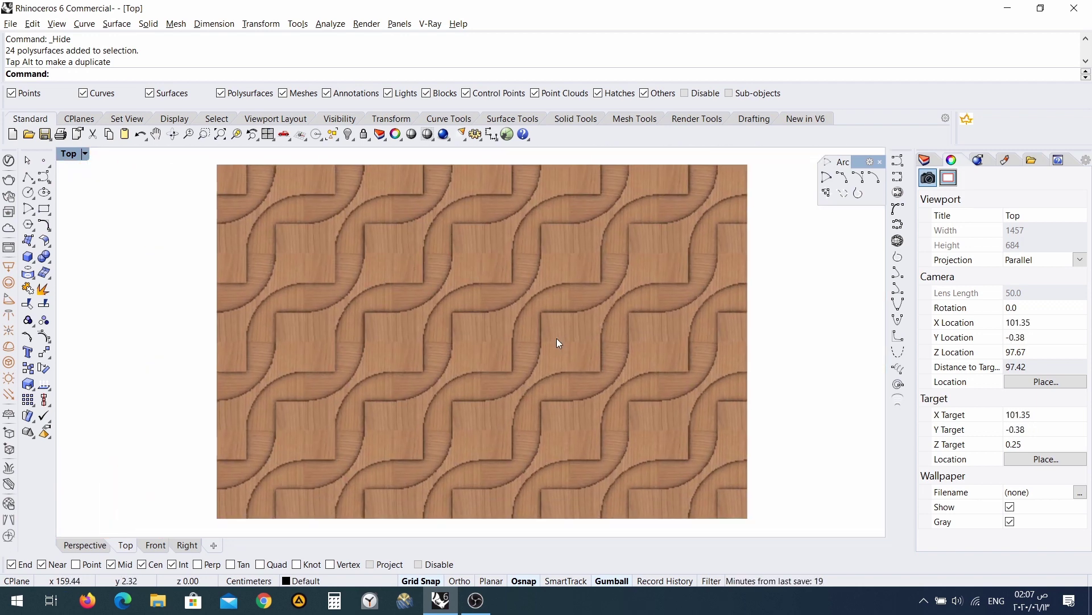
left_click(86, 544)
- Show the Perspective view in Rendered display mode and orbit to an oblique, low angle on the panel
left_click(116, 154)
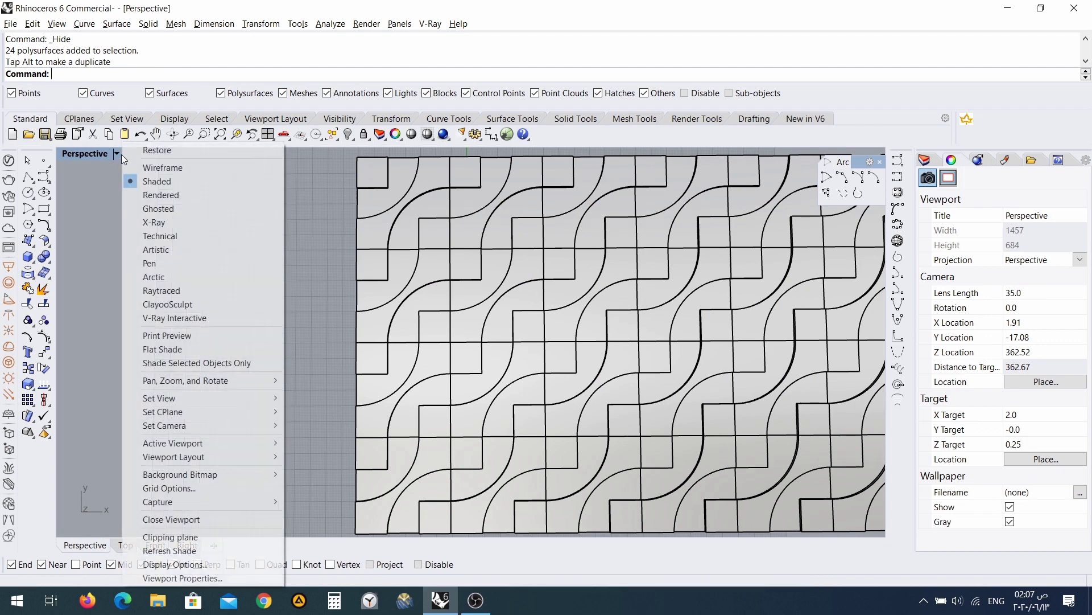
left_click(159, 199)
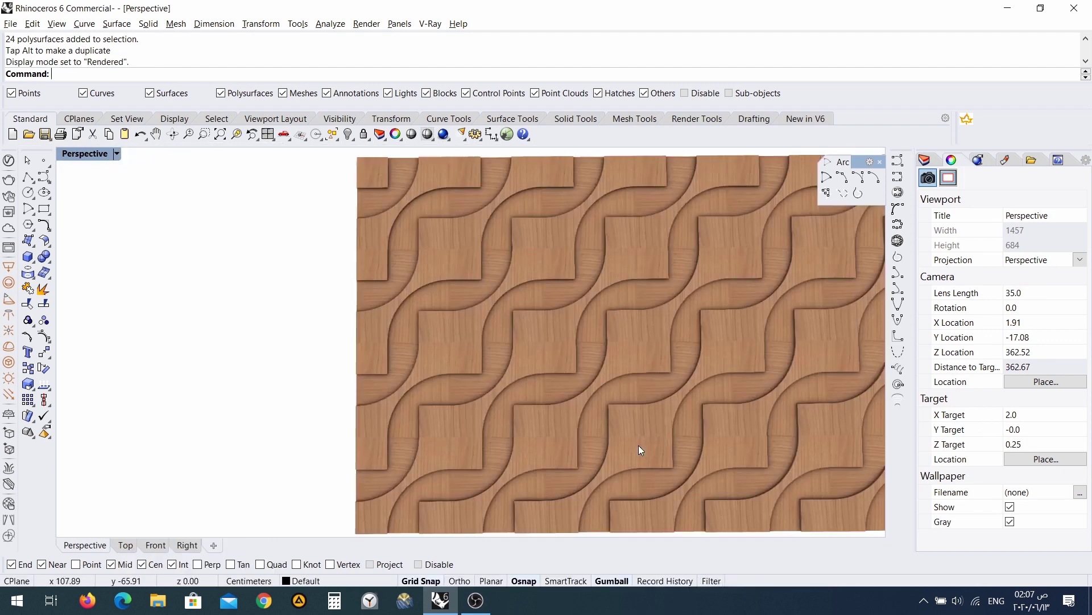
scroll(638, 445, "down", 6)
right_click_drag(704, 425, 499, 291, "shift")
scroll(516, 345, "up", 10)
right_click_drag(521, 393, 506, 444)
- Orbit, pan and zoom around the wood panel, viewing it from the opposite side and above
scroll(425, 414, "down", 4)
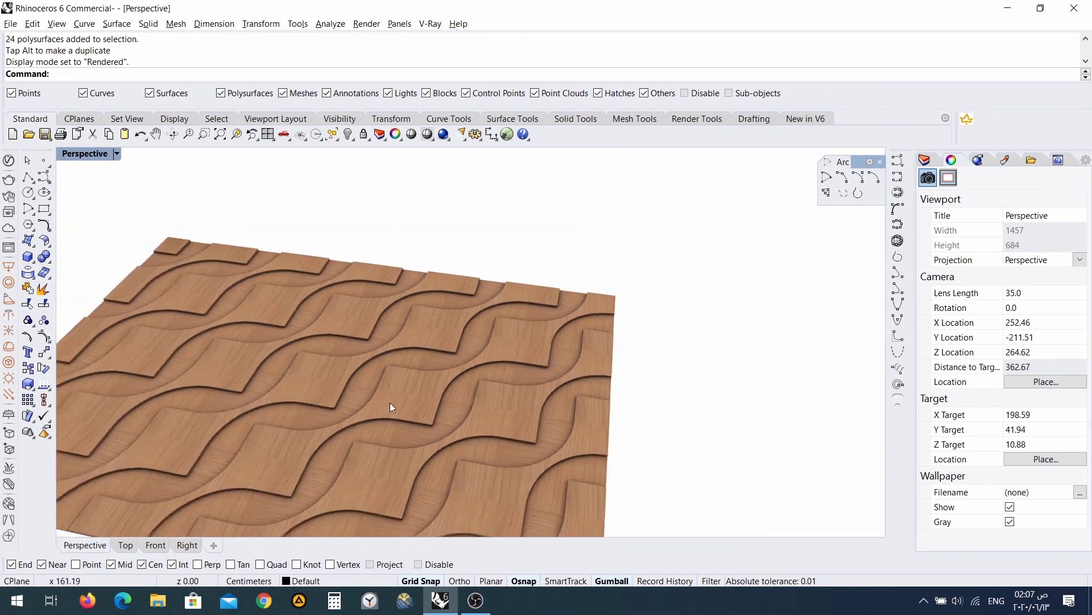
right_click_drag(392, 408, 590, 357, "shift")
right_click_drag(481, 345, 623, 328)
right_click_drag(430, 375, 696, 360)
scroll(514, 359, "up", 6)
right_click_drag(515, 401, 532, 464)
scroll(506, 428, "down", 4)
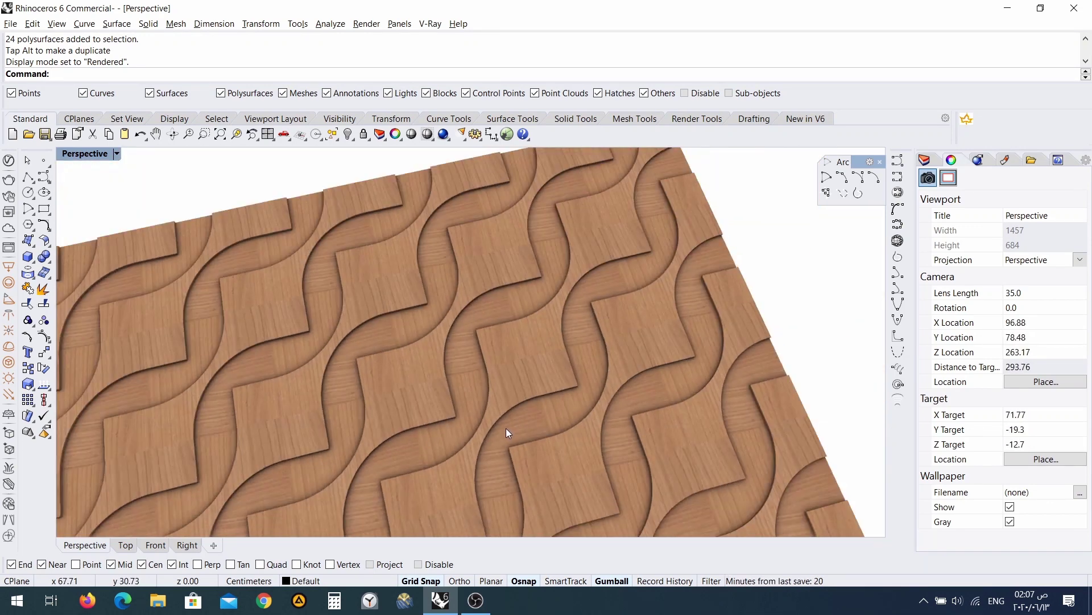
right_click_drag(474, 356, 440, 408)
scroll(419, 363, "down", 10)
right_click_drag(418, 367, 390, 334)
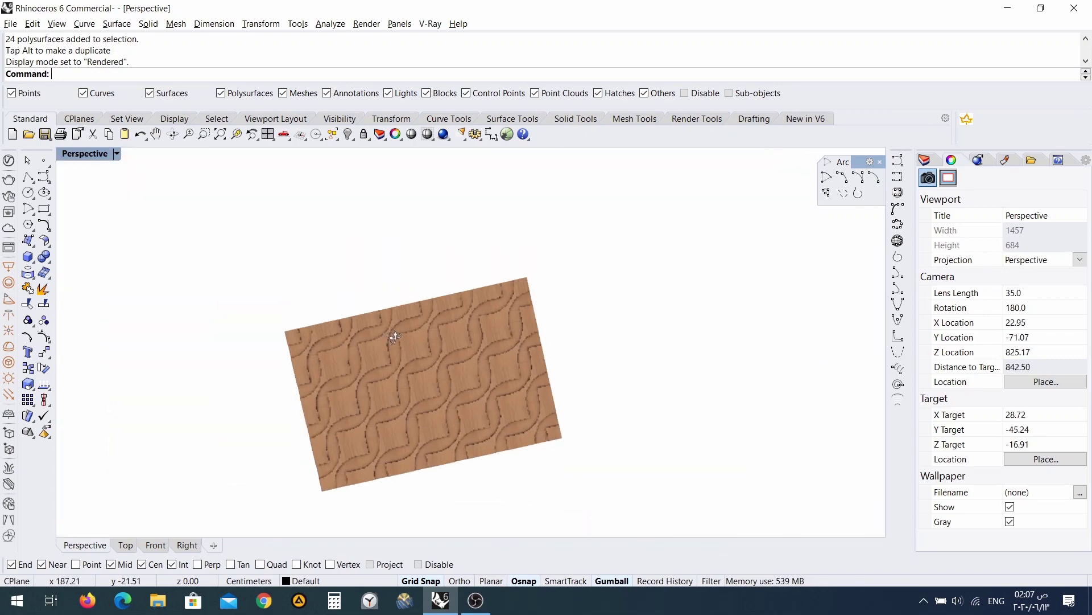
scroll(420, 391, "up", 10)
scroll(411, 391, "down", 6)
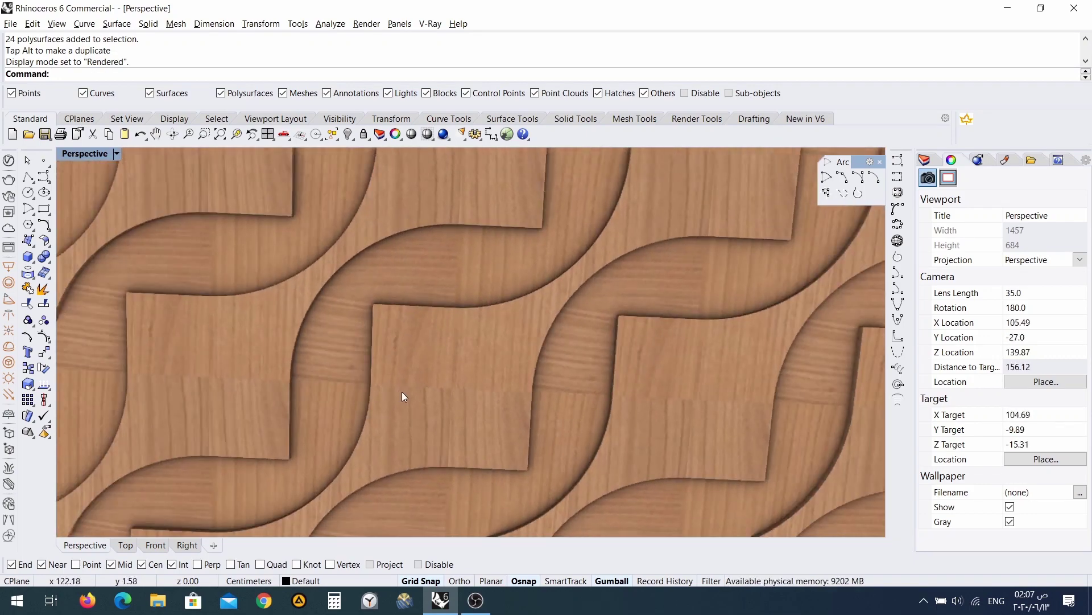
scroll(442, 353, "down", 4)
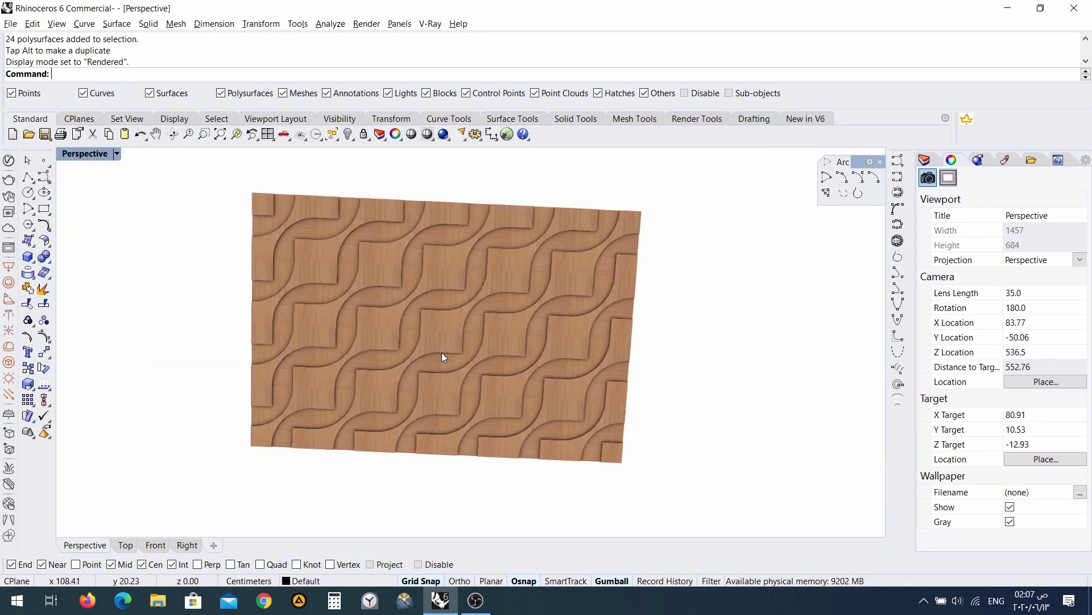
right_click_drag(442, 353, 446, 328)
scroll(449, 329, "up", 6)
scroll(449, 328, "down", 7)
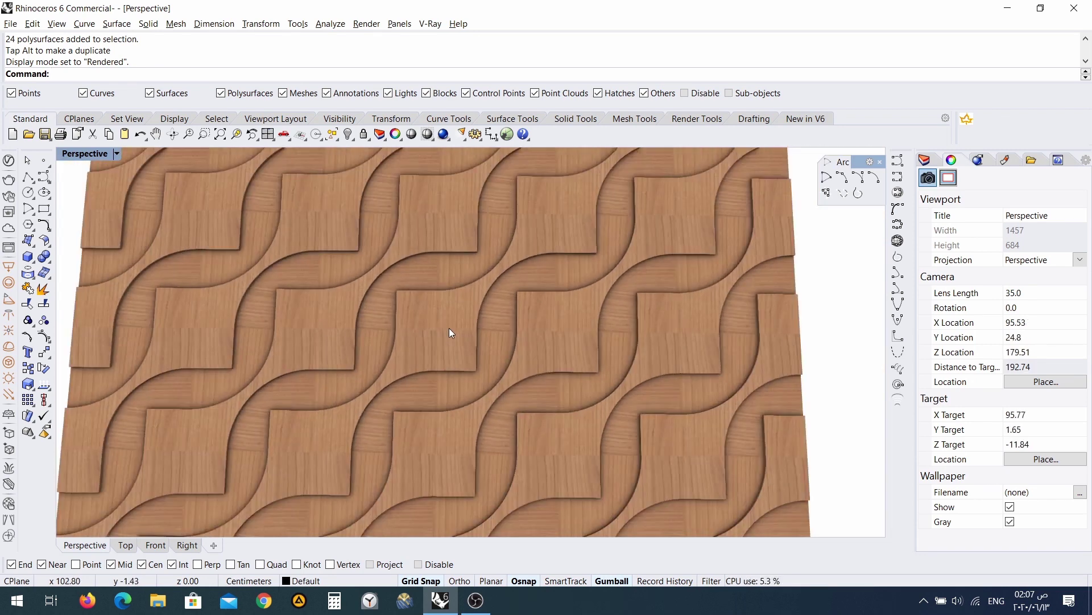
scroll(455, 328, "up", 6)
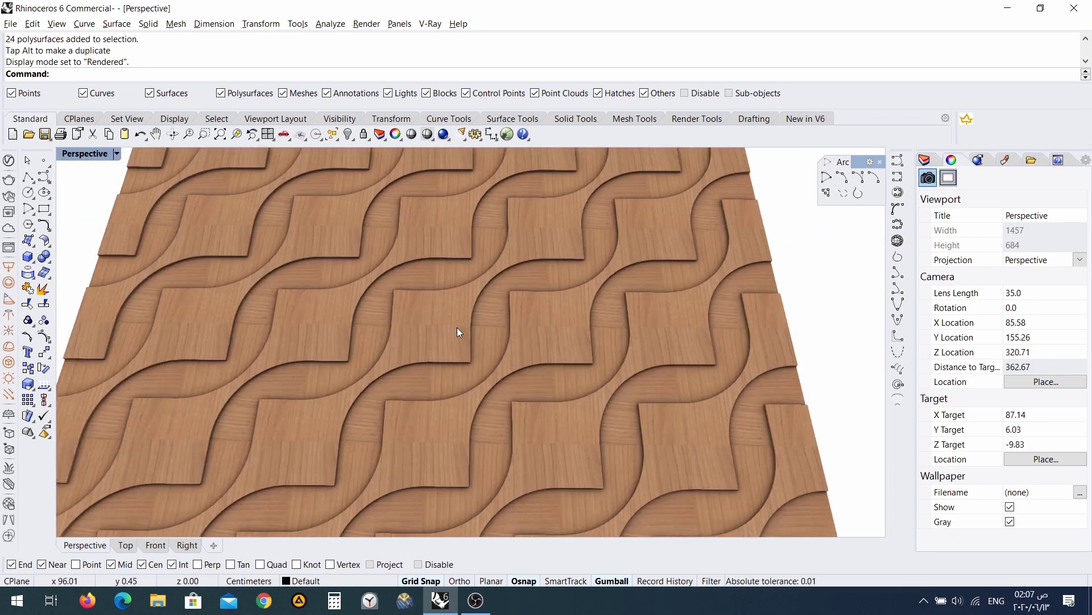
scroll(457, 329, "down", 8)
right_click_drag(455, 333, 453, 342)
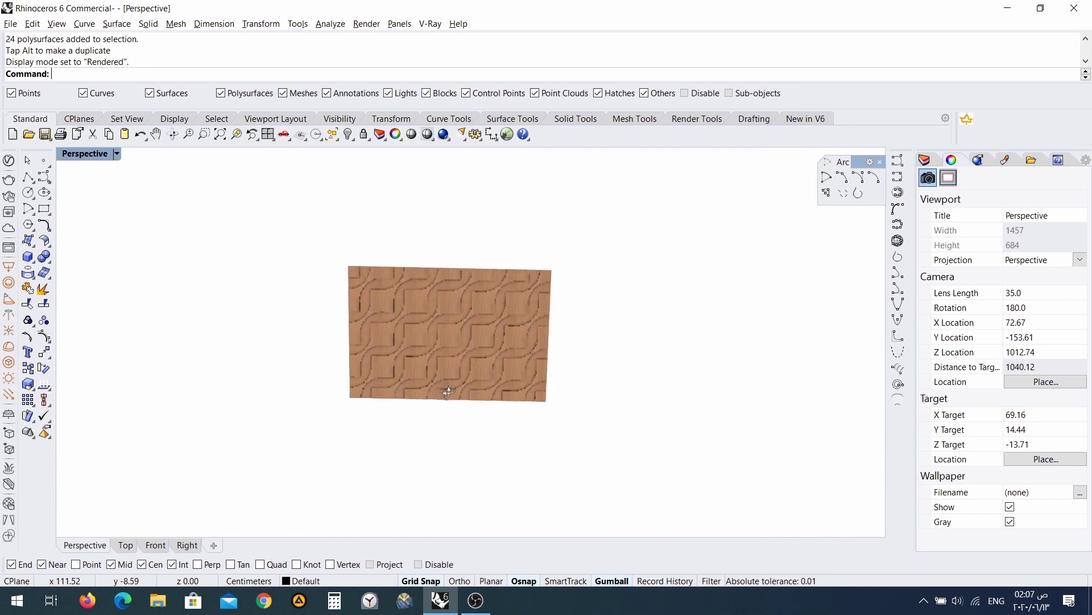
scroll(448, 347, "up", 4)
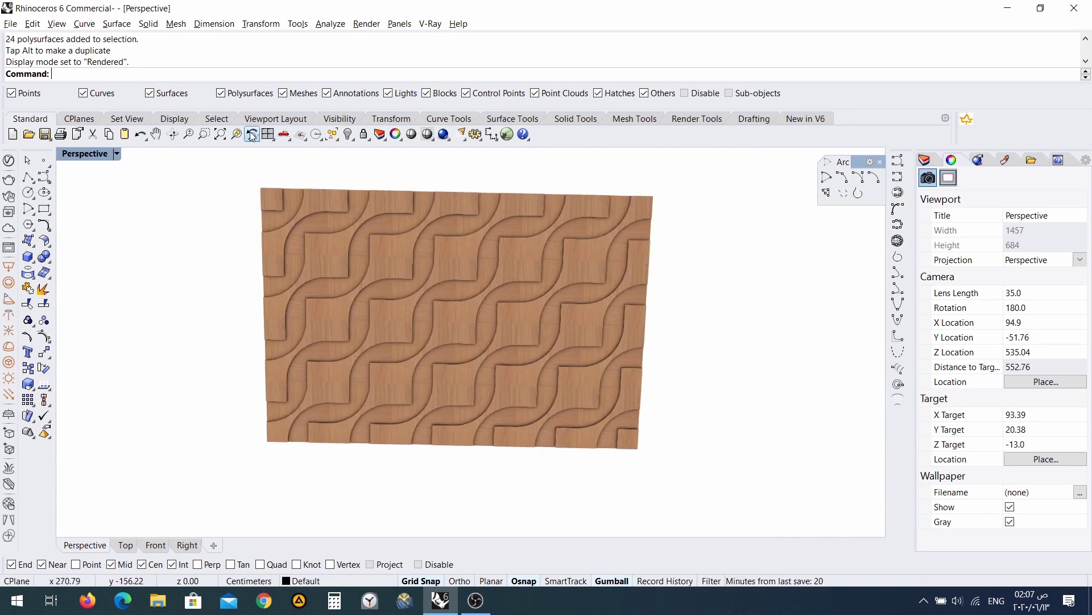
- Zoom to fit all 24 selected tile solids, then return to the Top view with nothing selected
left_click_drag(295, 237, 700, 537)
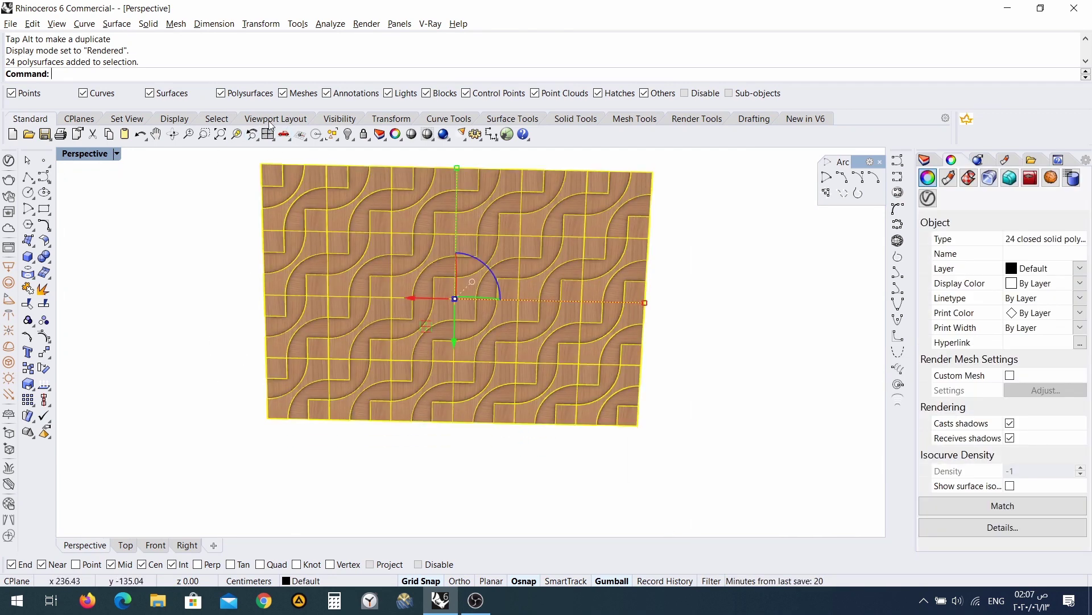
left_click(233, 137)
right_click_drag(466, 304, 478, 296)
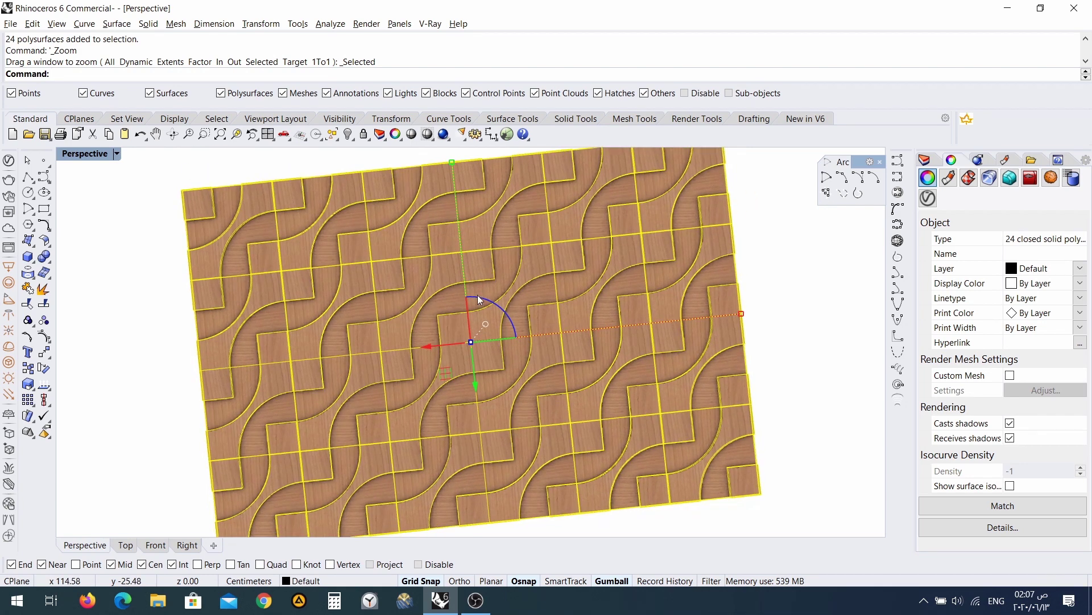
left_click(125, 545)
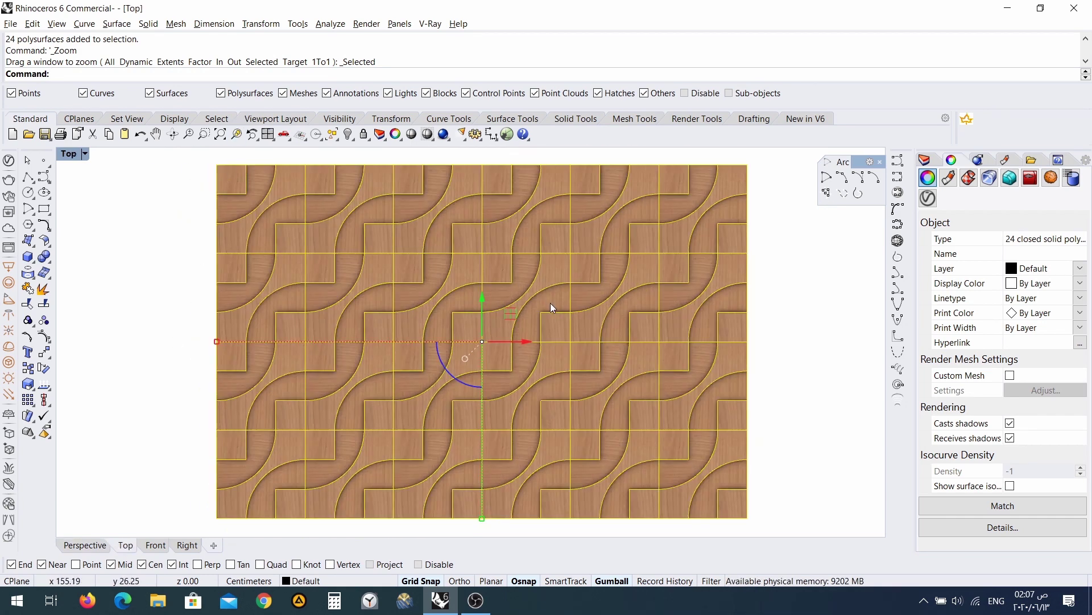
left_click(792, 319)
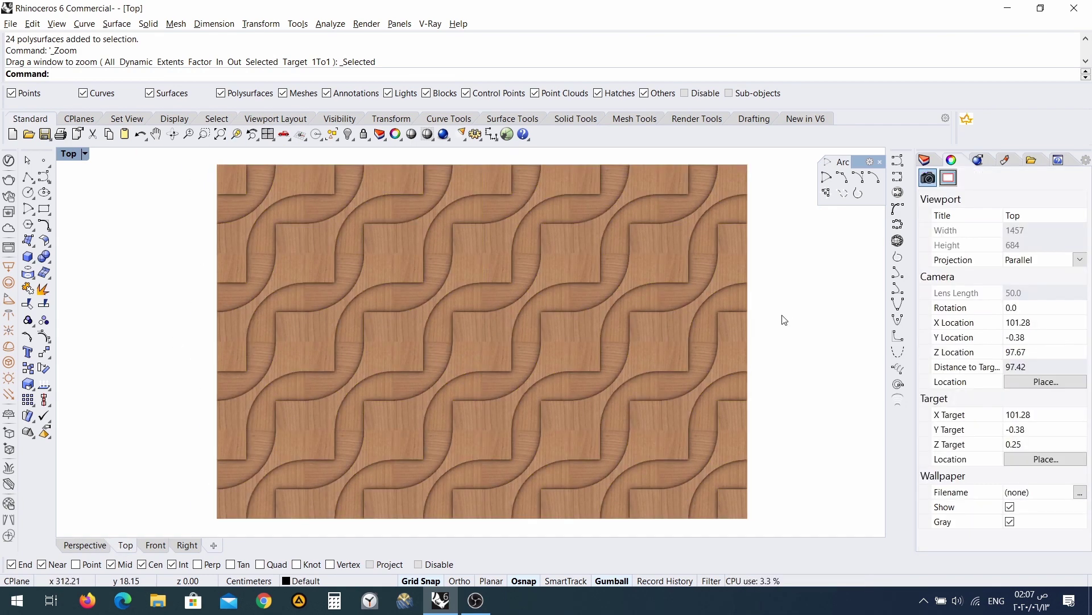